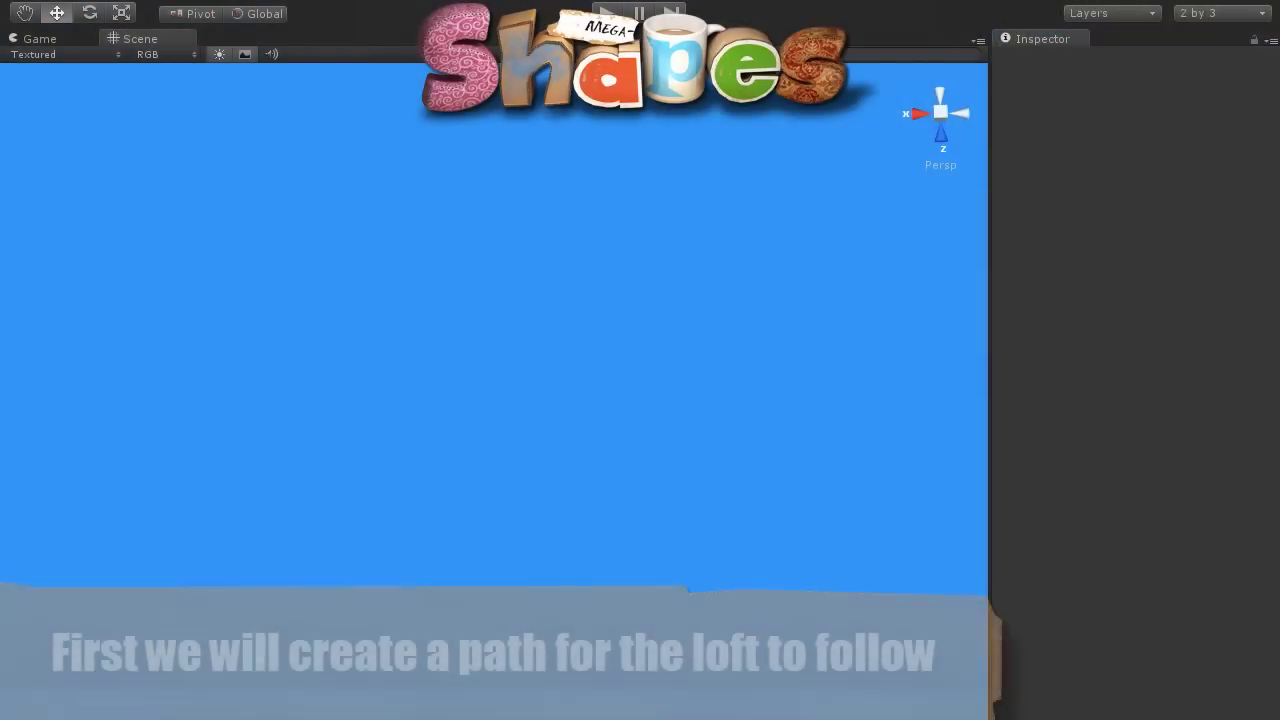
Create a MegaShapes circle spline shape and set its radius to 15
click(143, 2)
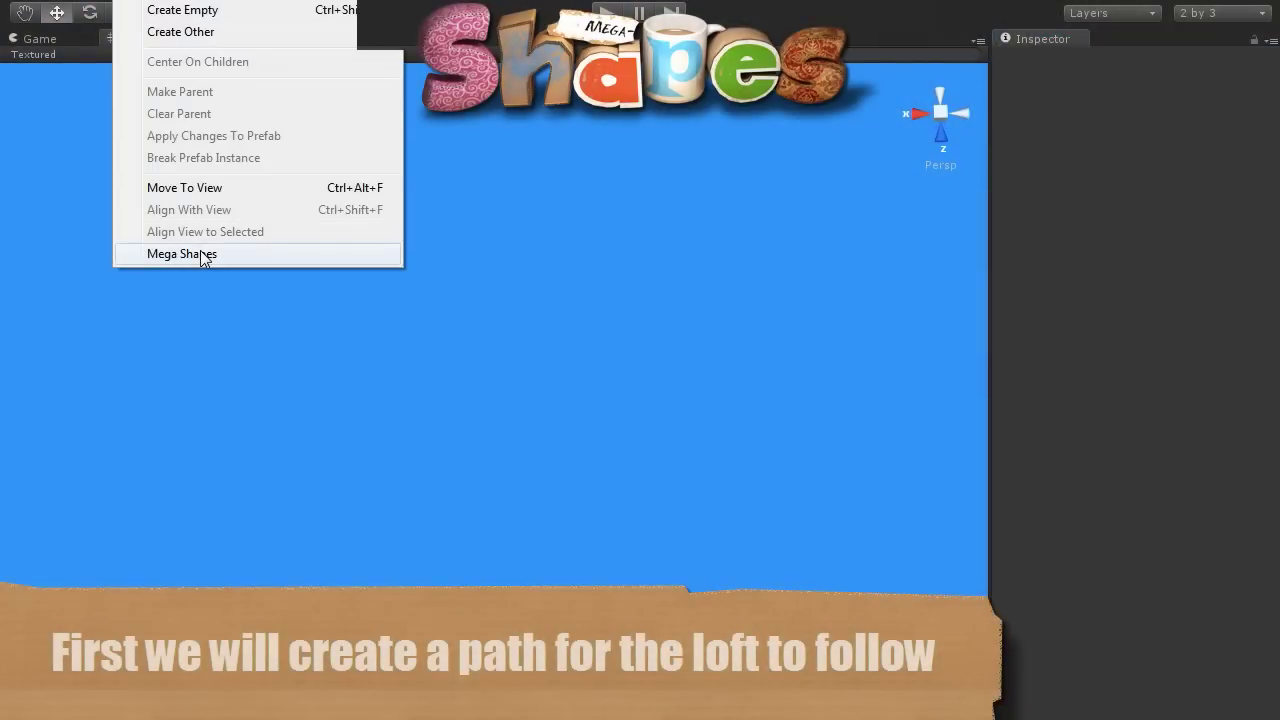
click(200, 250)
click(149, 150)
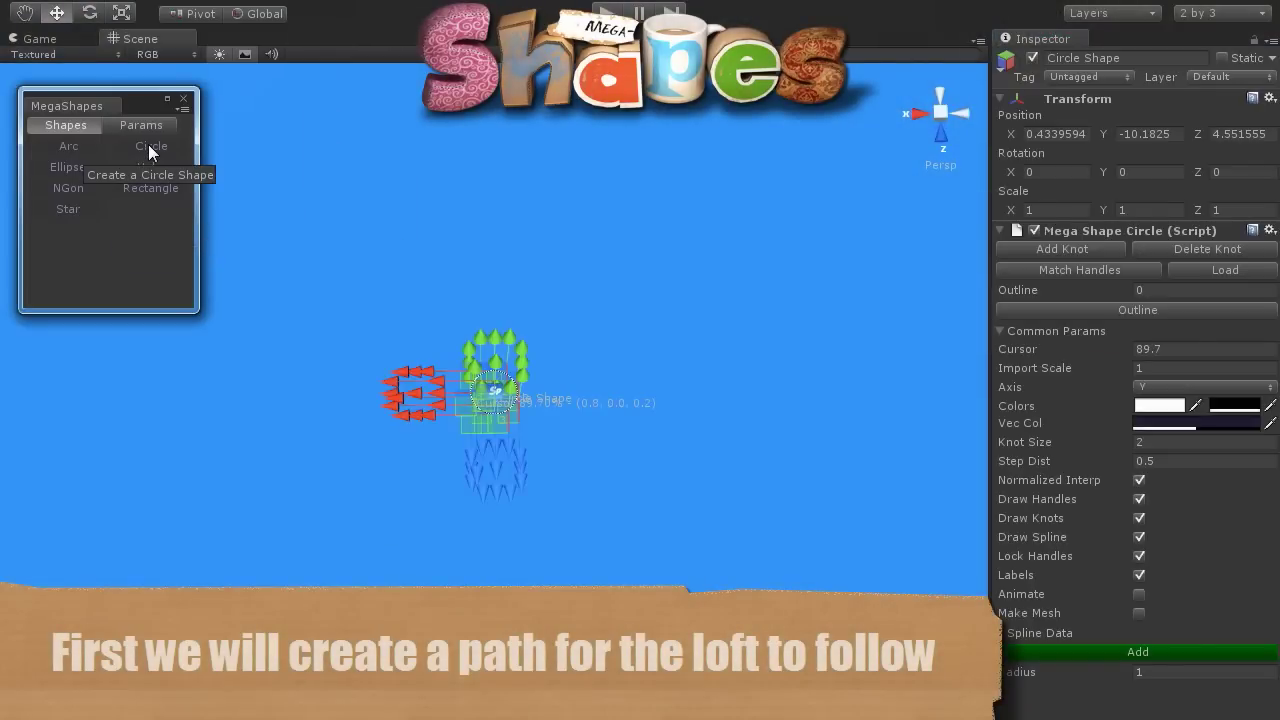
click(1179, 672)
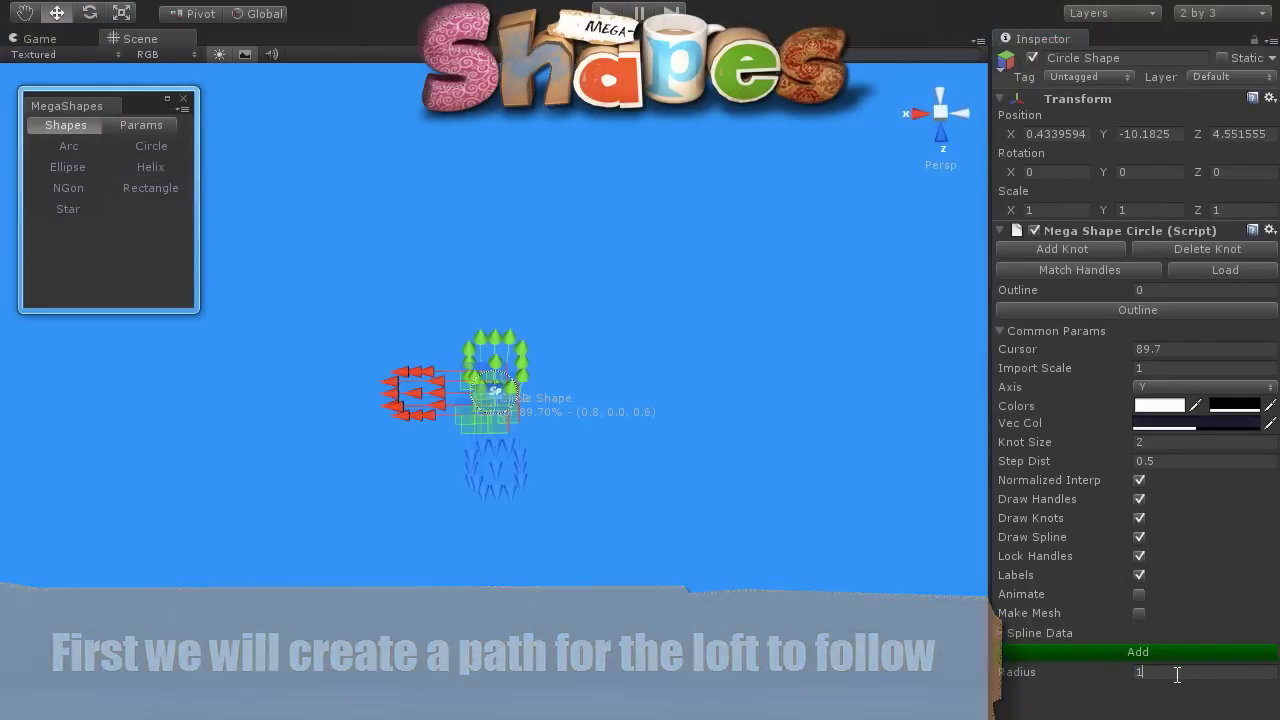
text(5)
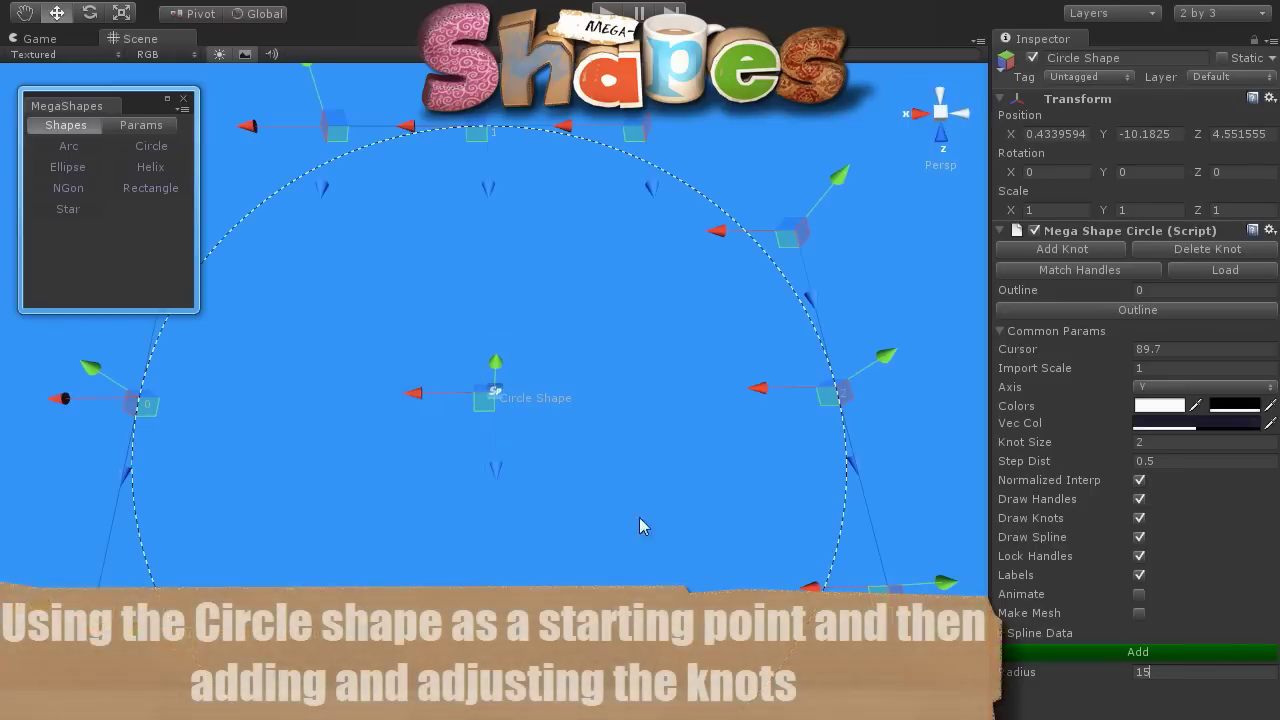
scroll(561, 484, down, 1)
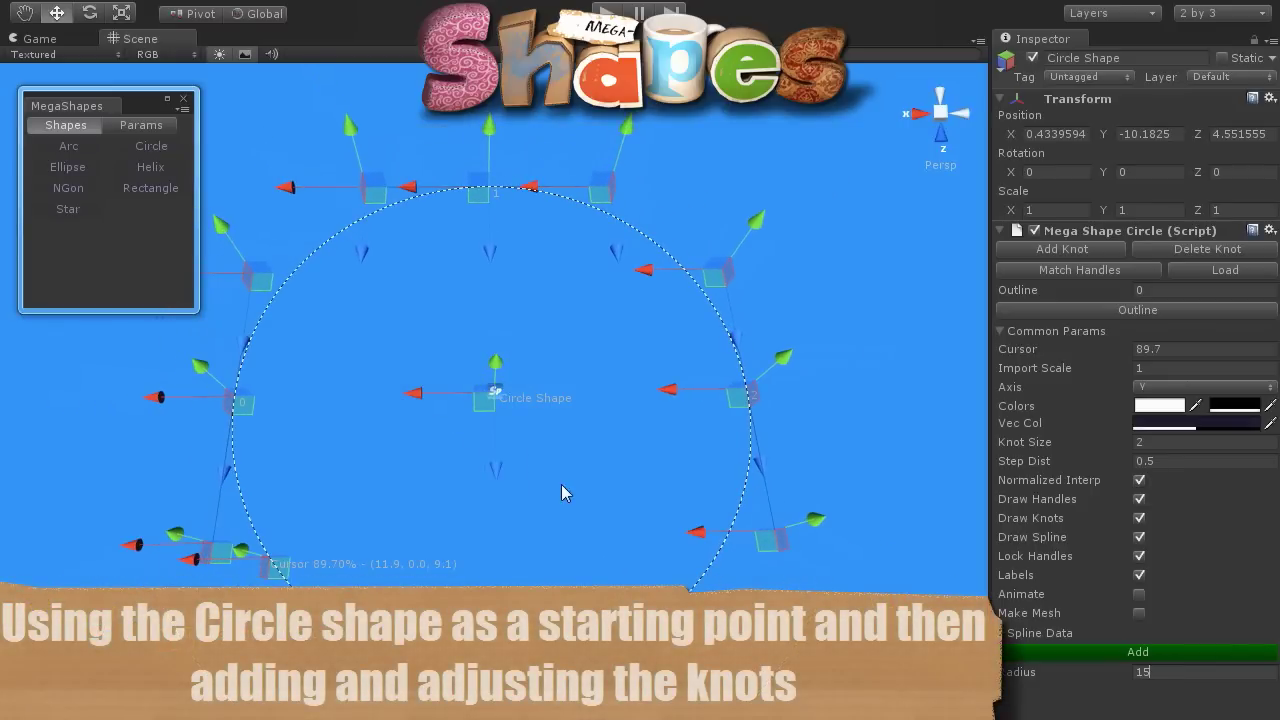
Rename the circle to 'Moo Path' and set its step distance to 4.58
click(1136, 58)
text(Moo Path)
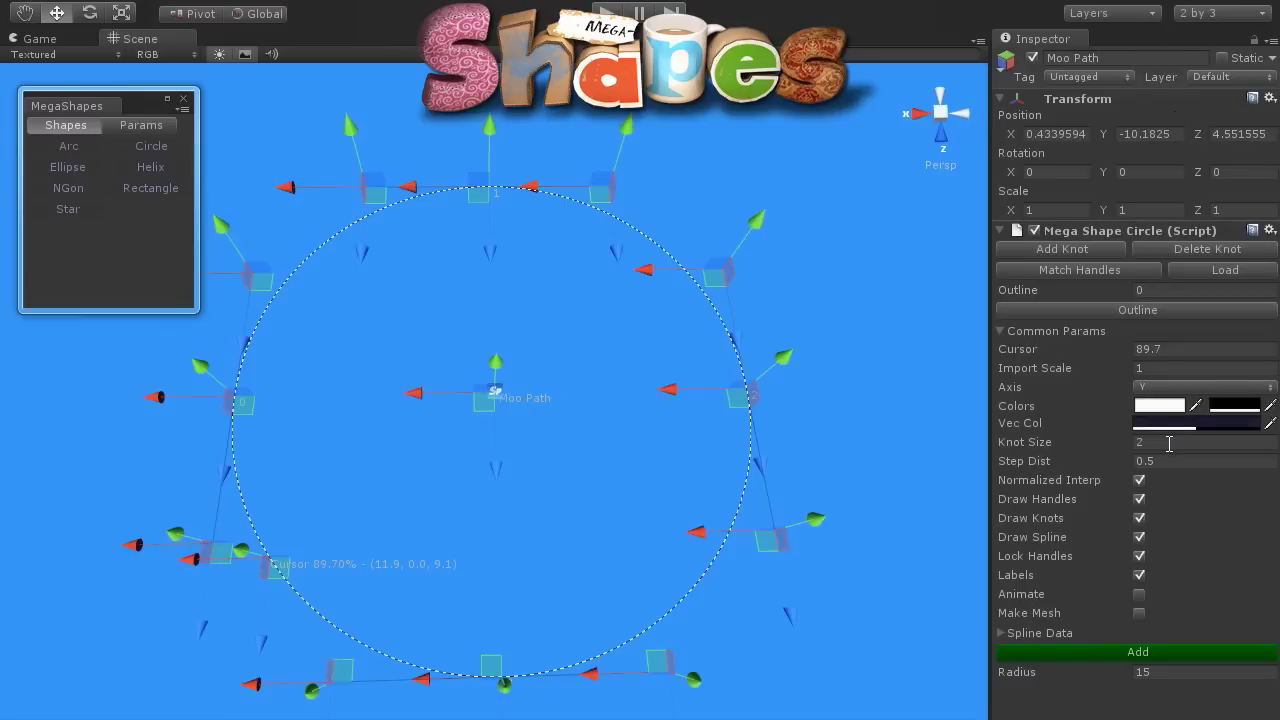
drag(1035, 462, 1168, 462)
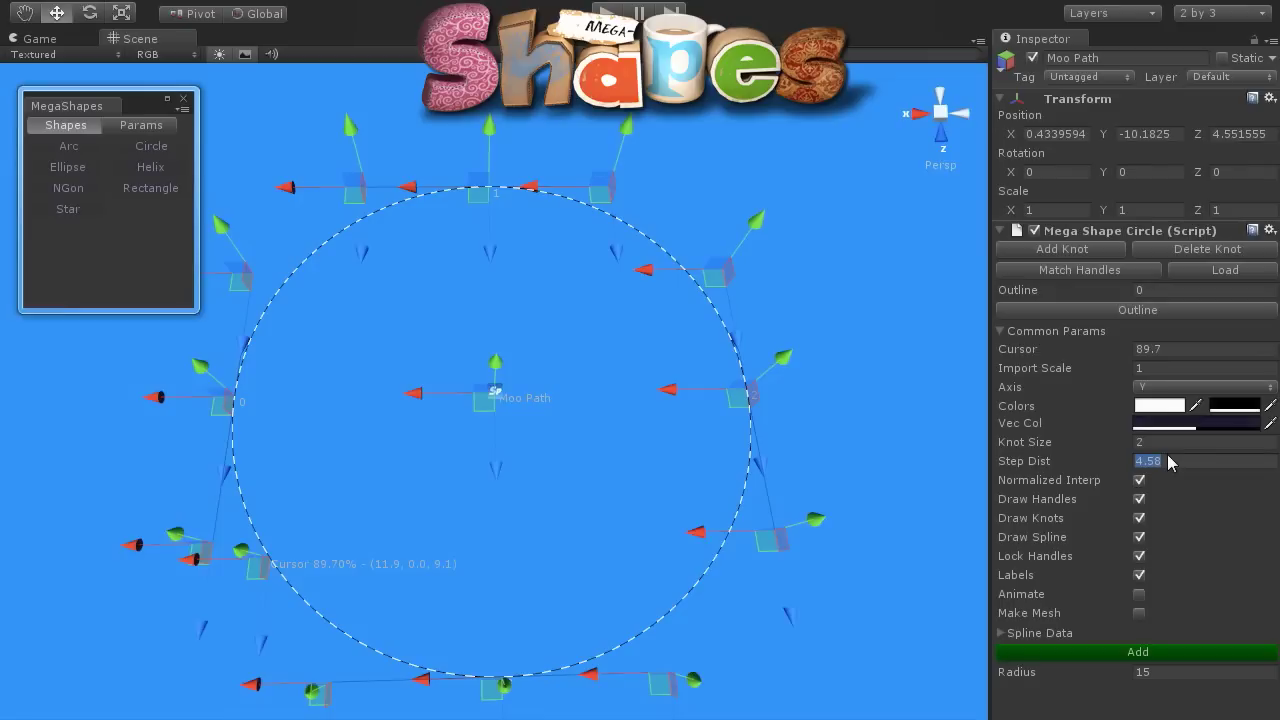
Add a new knot at the cursor position and set the cursor value to 6.1
alt+drag(620, 419, 607, 398)
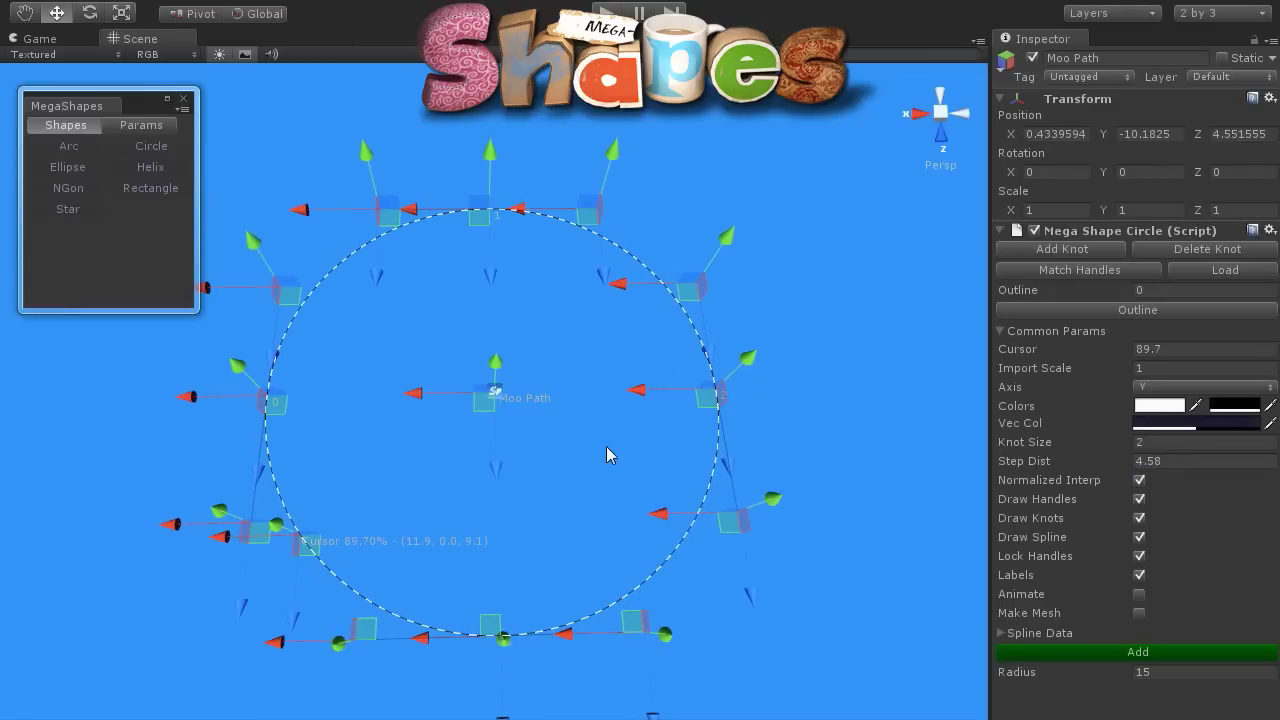
mouse_move(1050, 356)
mouse_down()
mouse_move(467, 350)
mouse_move(505, 357)
mouse_up()
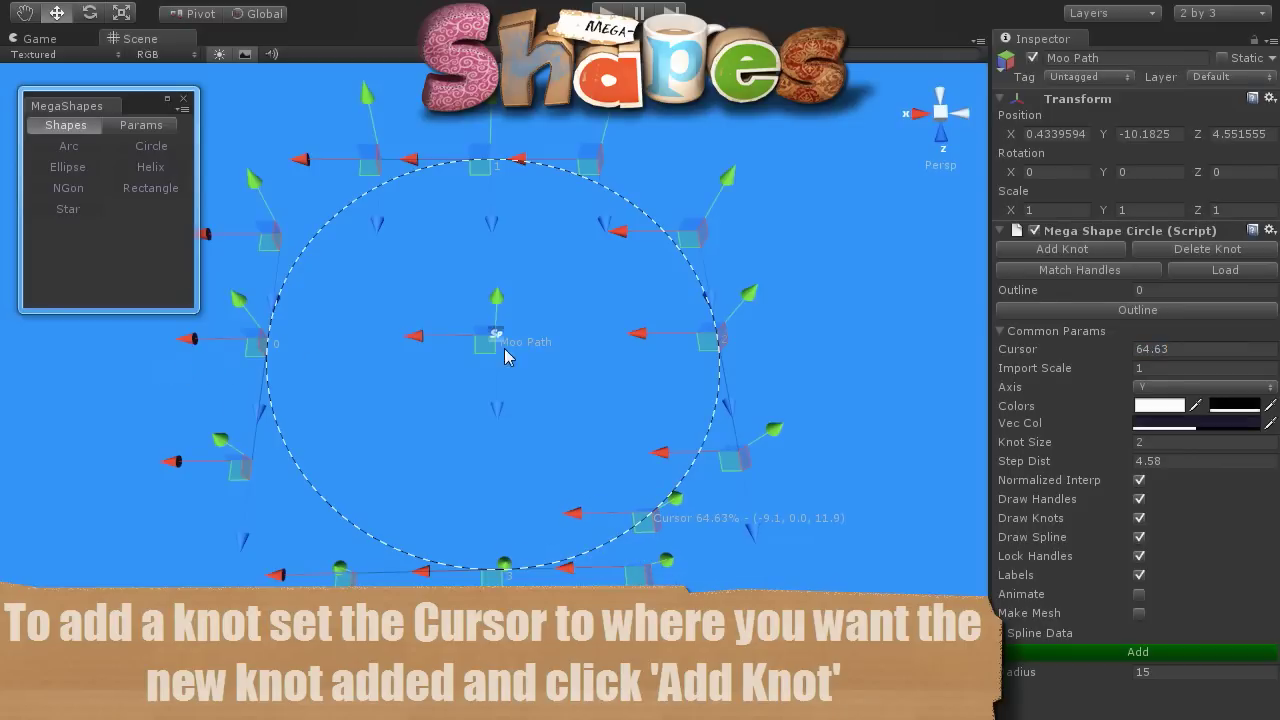
click(1070, 250)
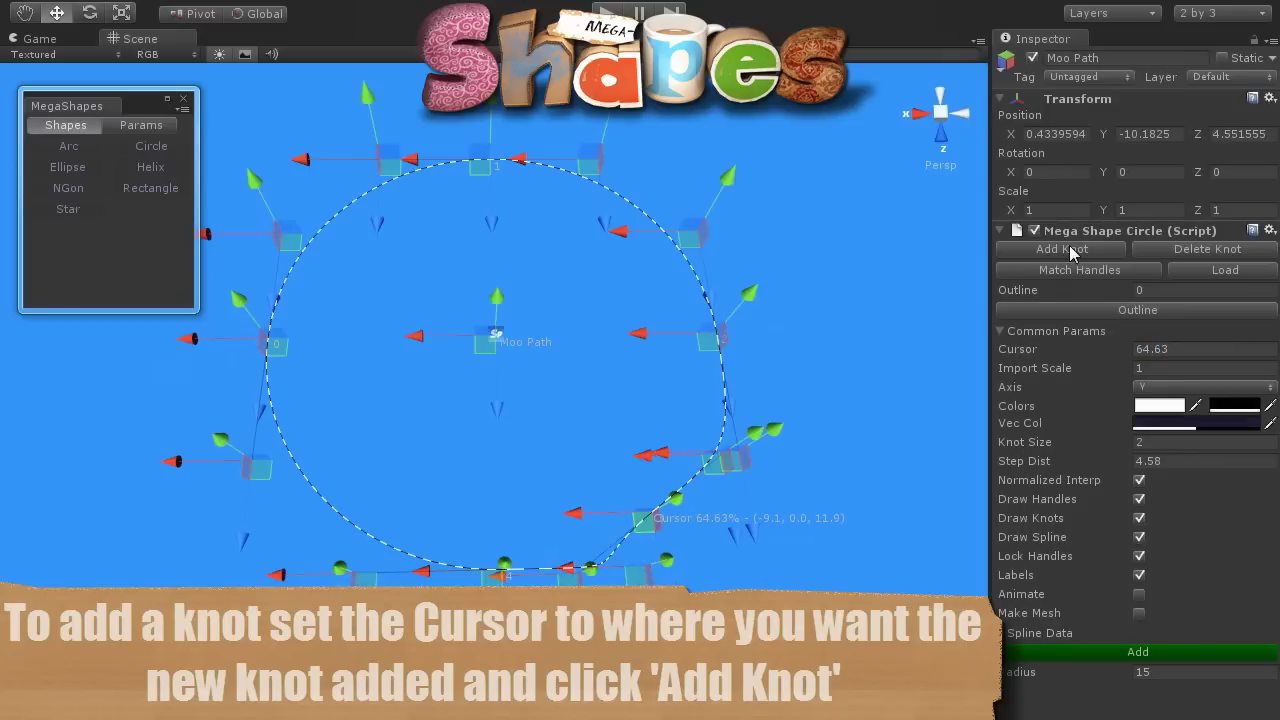
scroll(800, 490, up, 5)
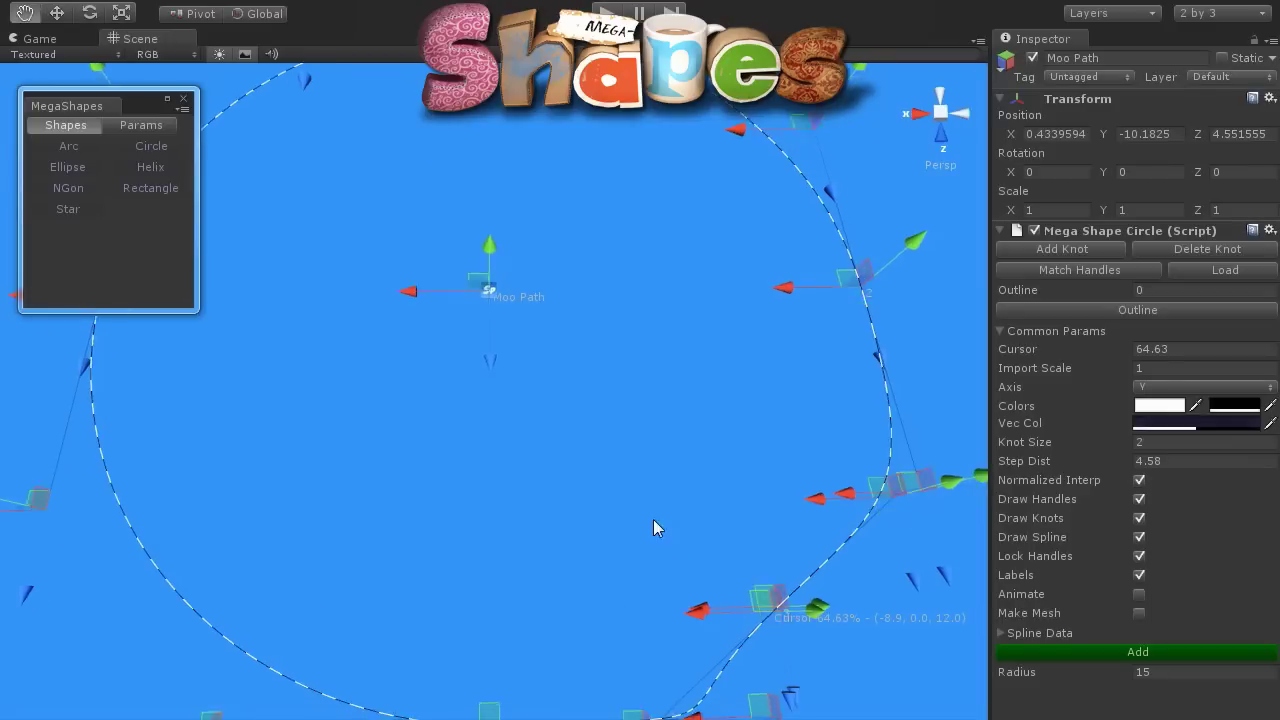
middle_drag(653, 519, 554, 347)
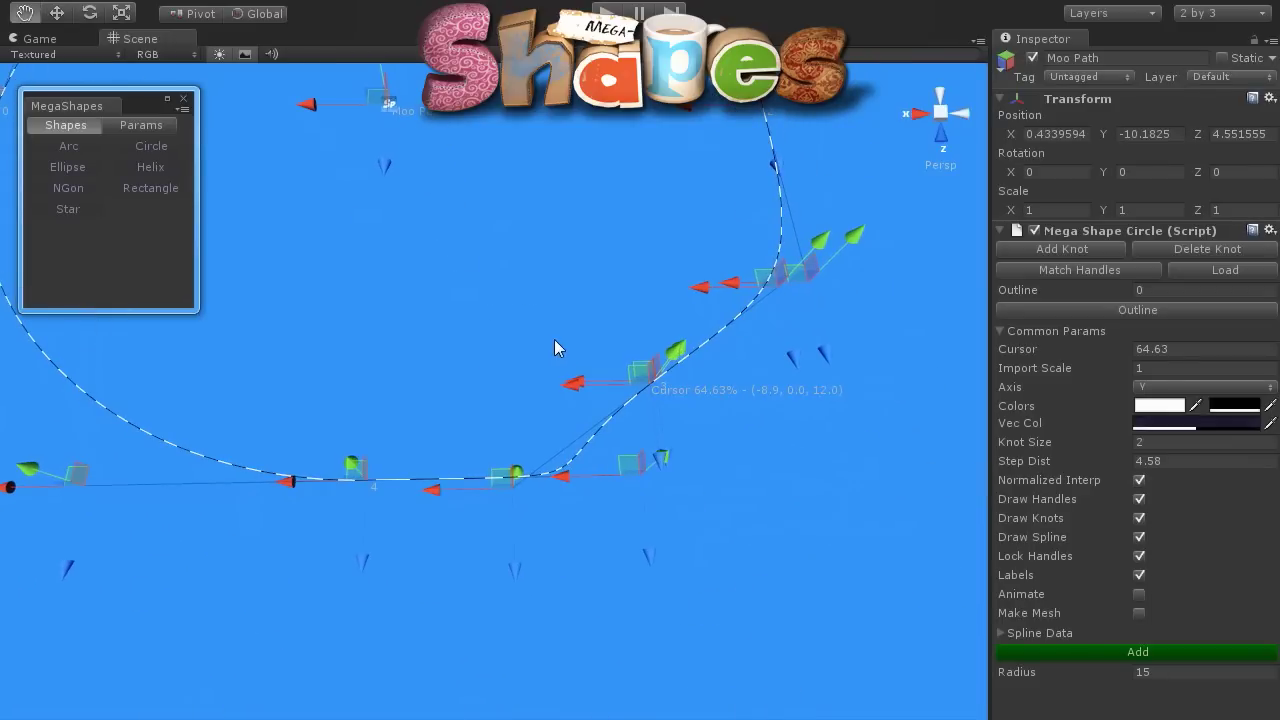
click(1068, 355)
text(6.1)
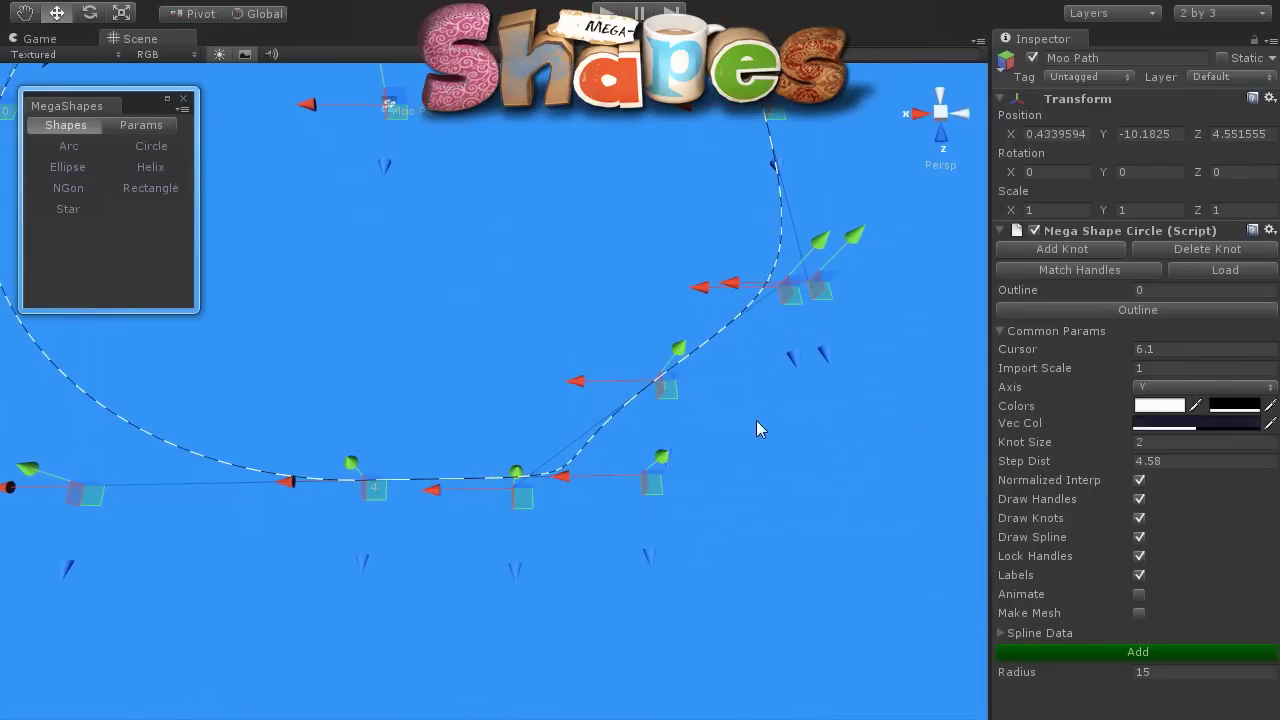
click(750, 426)
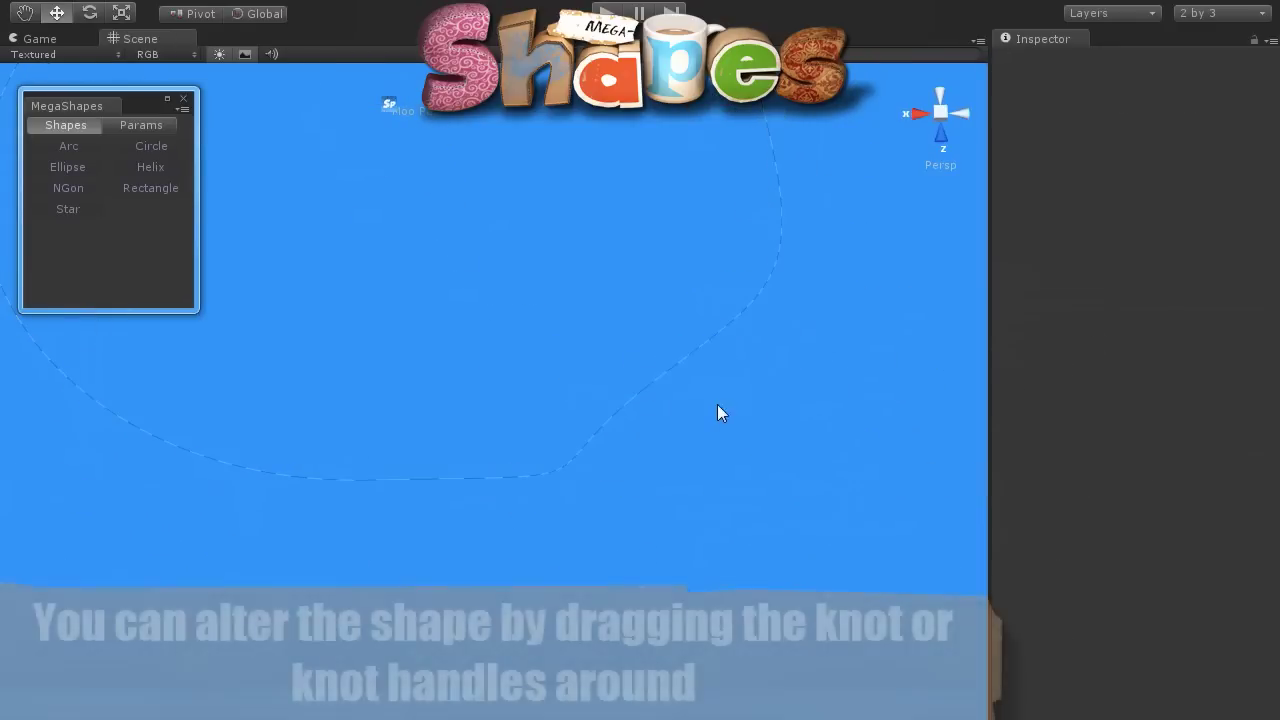
Drag Moo Path's knots outward to the right to widen the loop
click(389, 108)
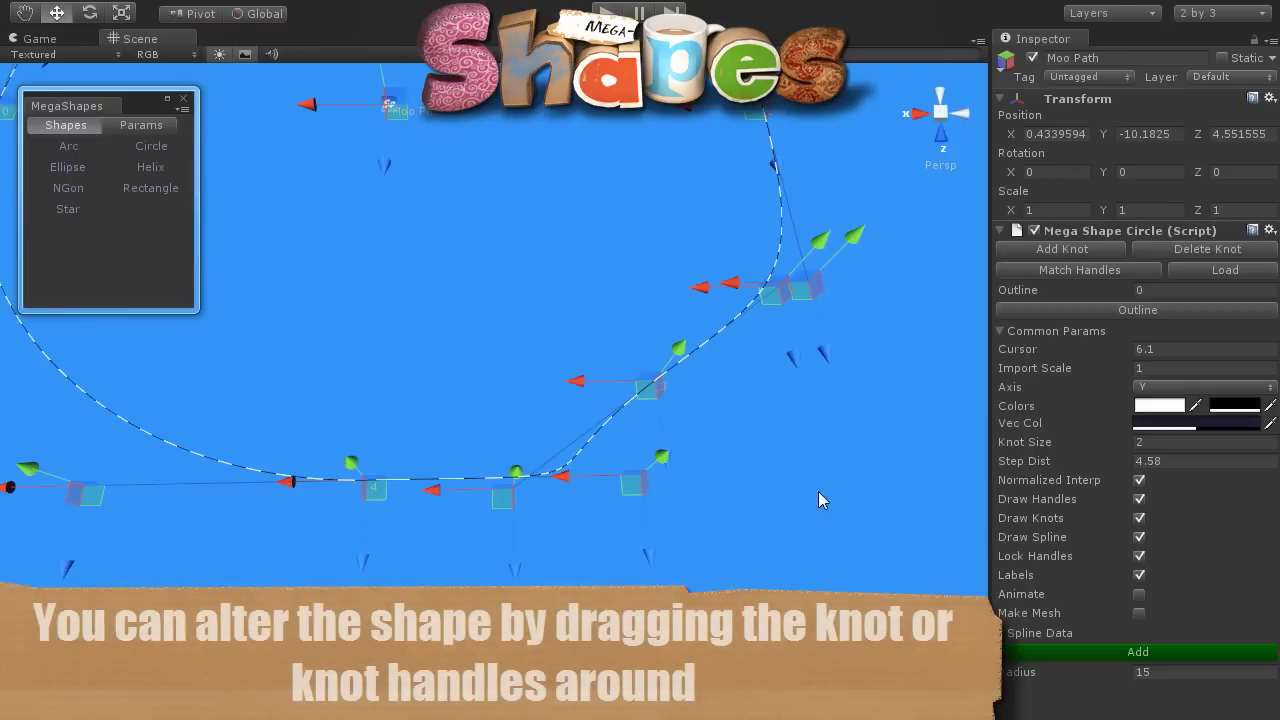
drag(643, 393, 757, 443)
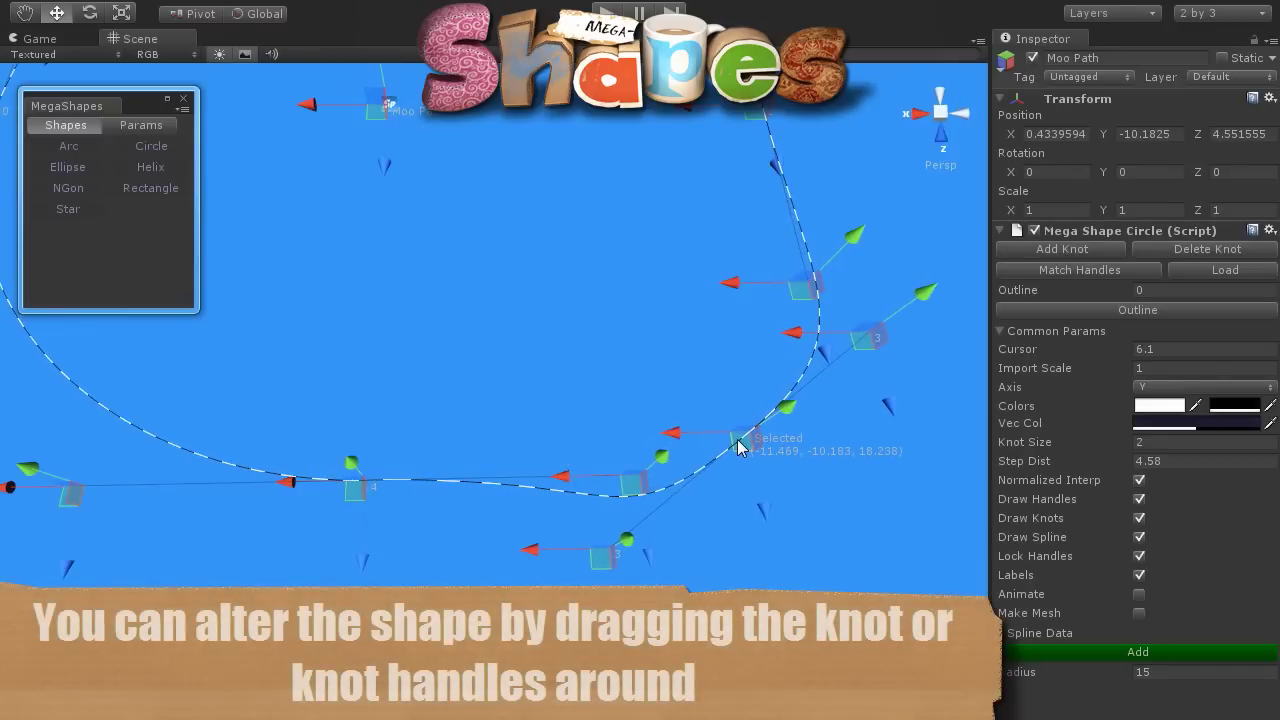
drag(618, 583, 707, 516)
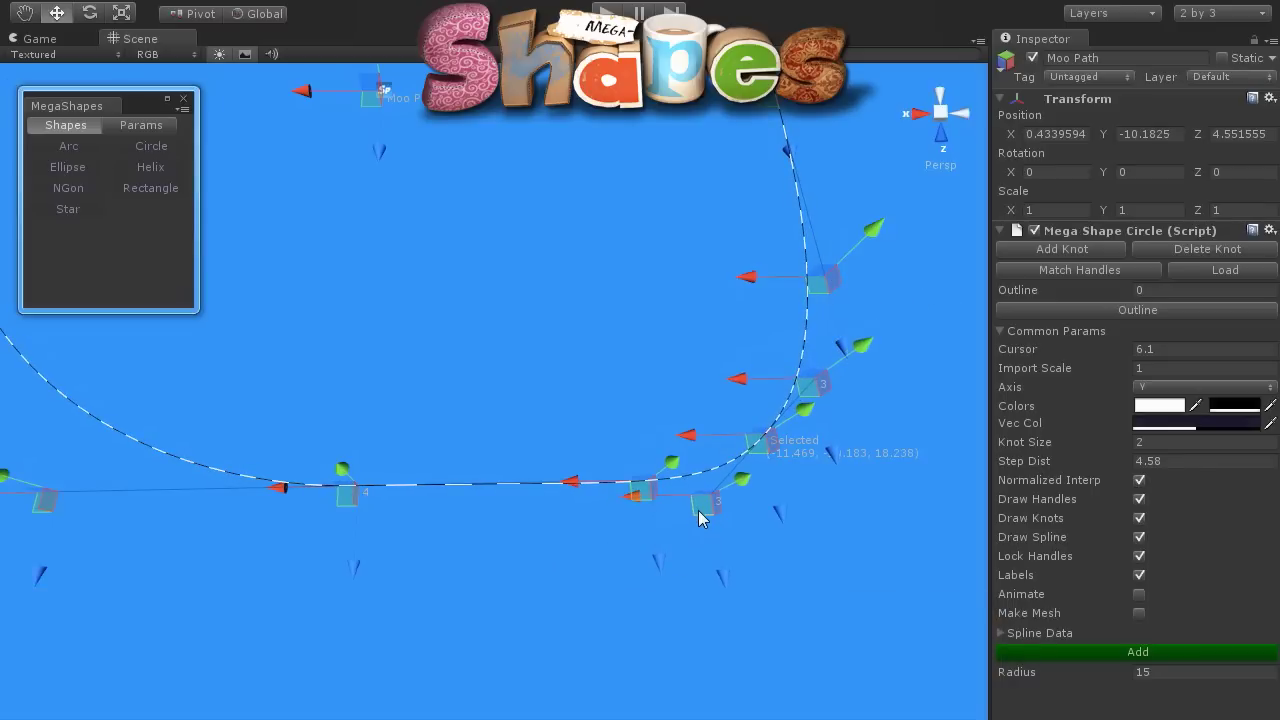
scroll(457, 368, down, 2)
scroll(455, 368, down, 2)
scroll(455, 370, down, 2)
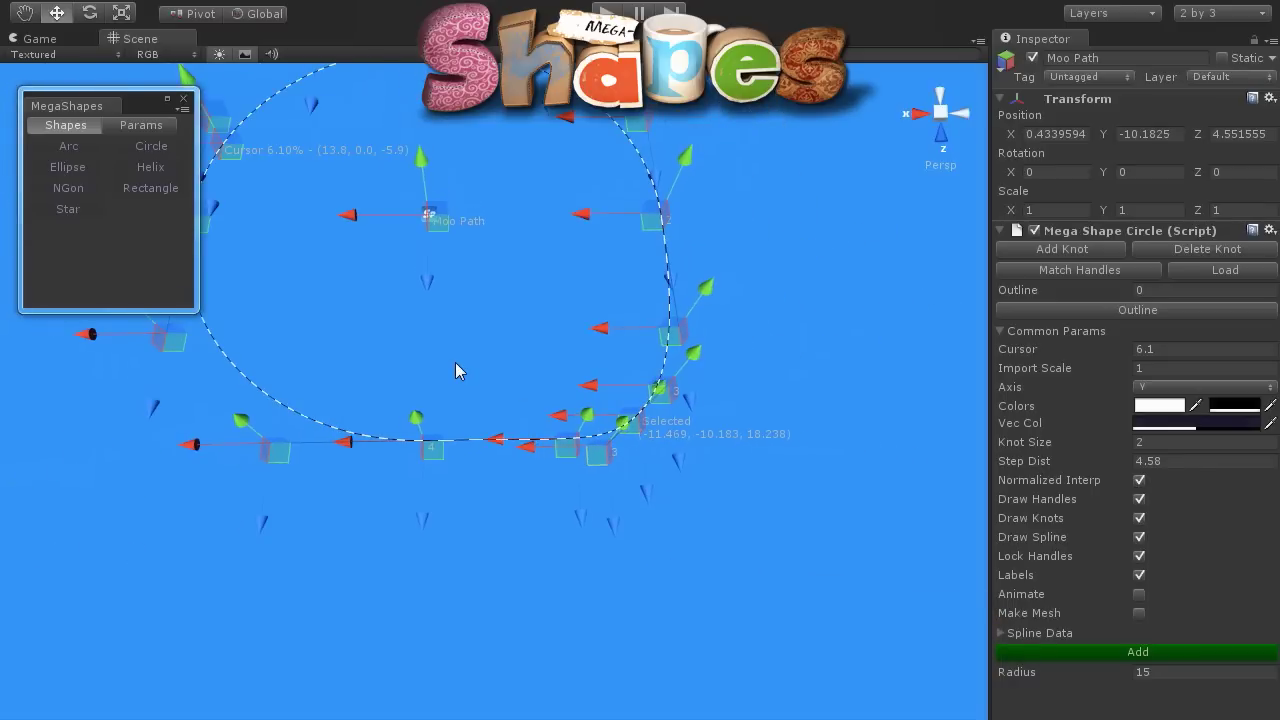
drag(643, 228, 738, 222)
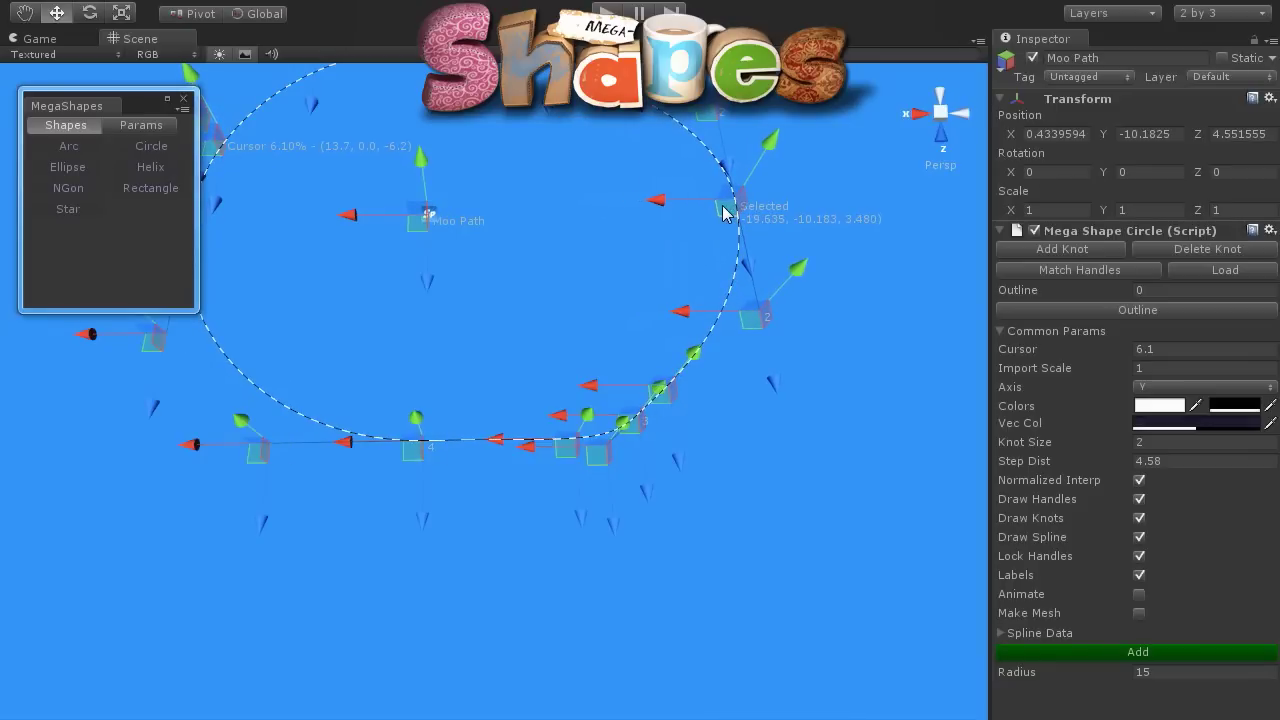
middle_drag(494, 280, 571, 414)
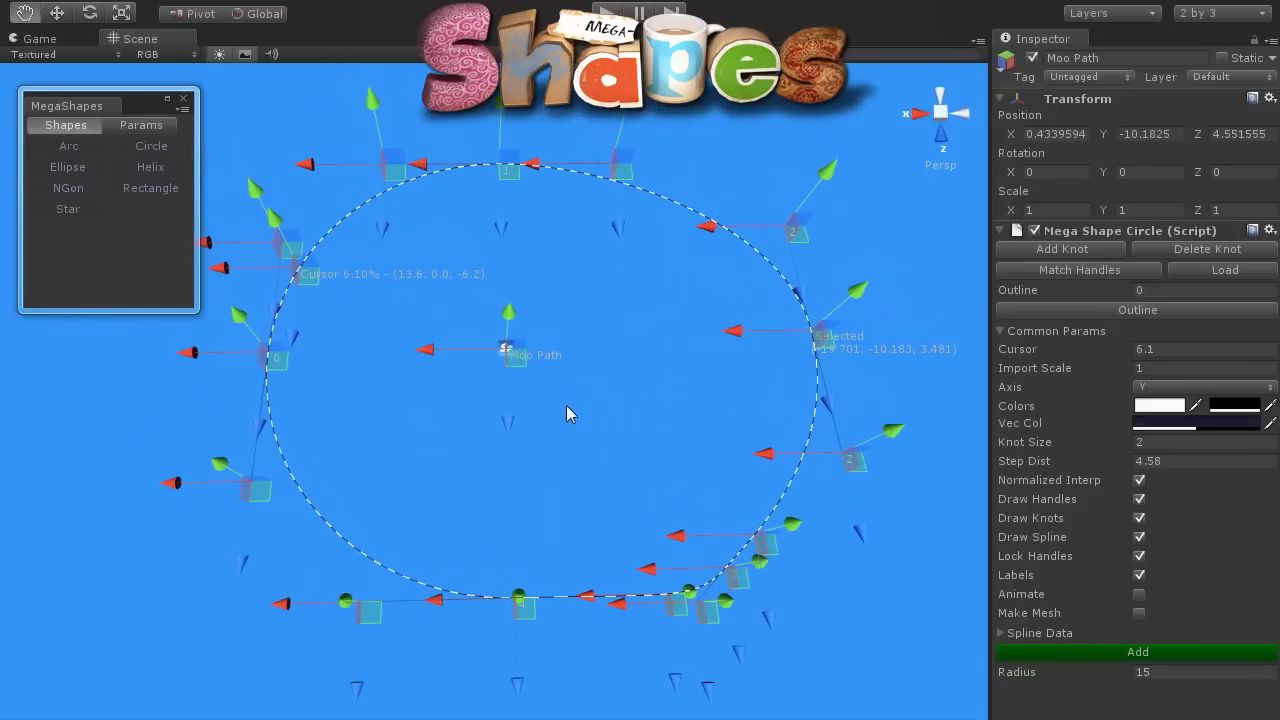
Reshape the left side by pulling its tangent down and moving the left knot further out
click(506, 252)
drag(258, 507, 263, 529)
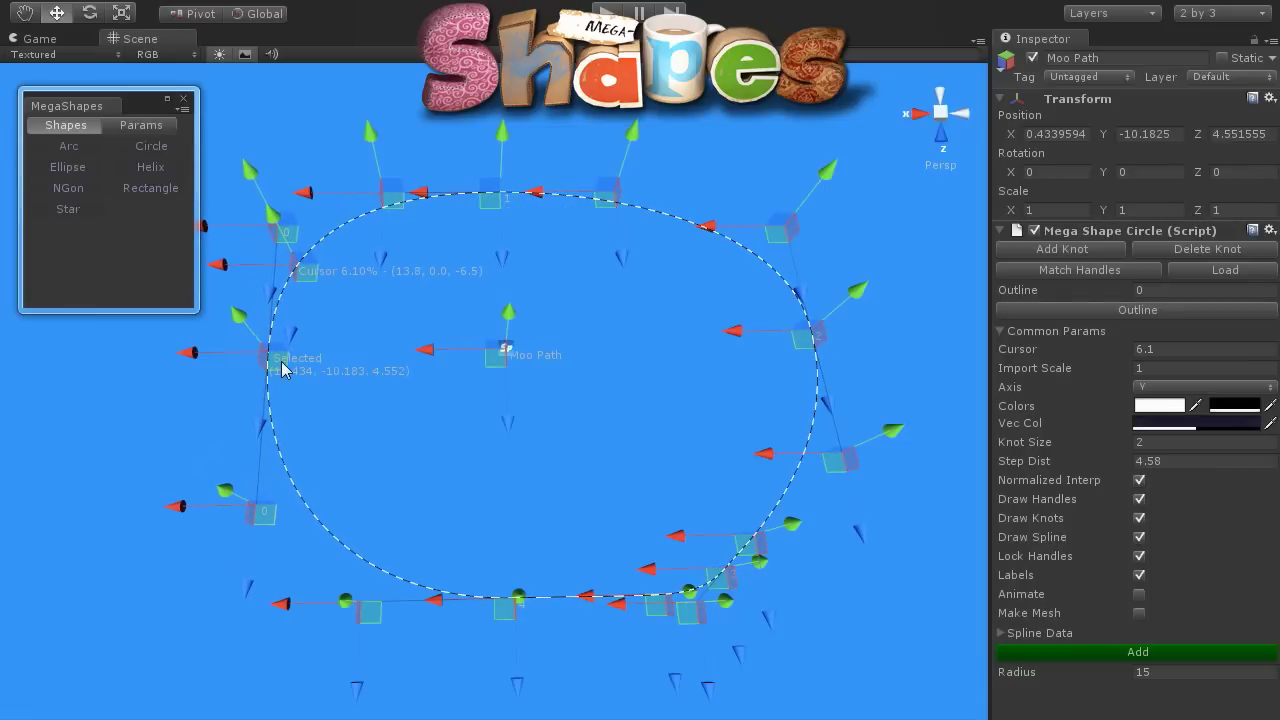
drag(282, 369, 222, 378)
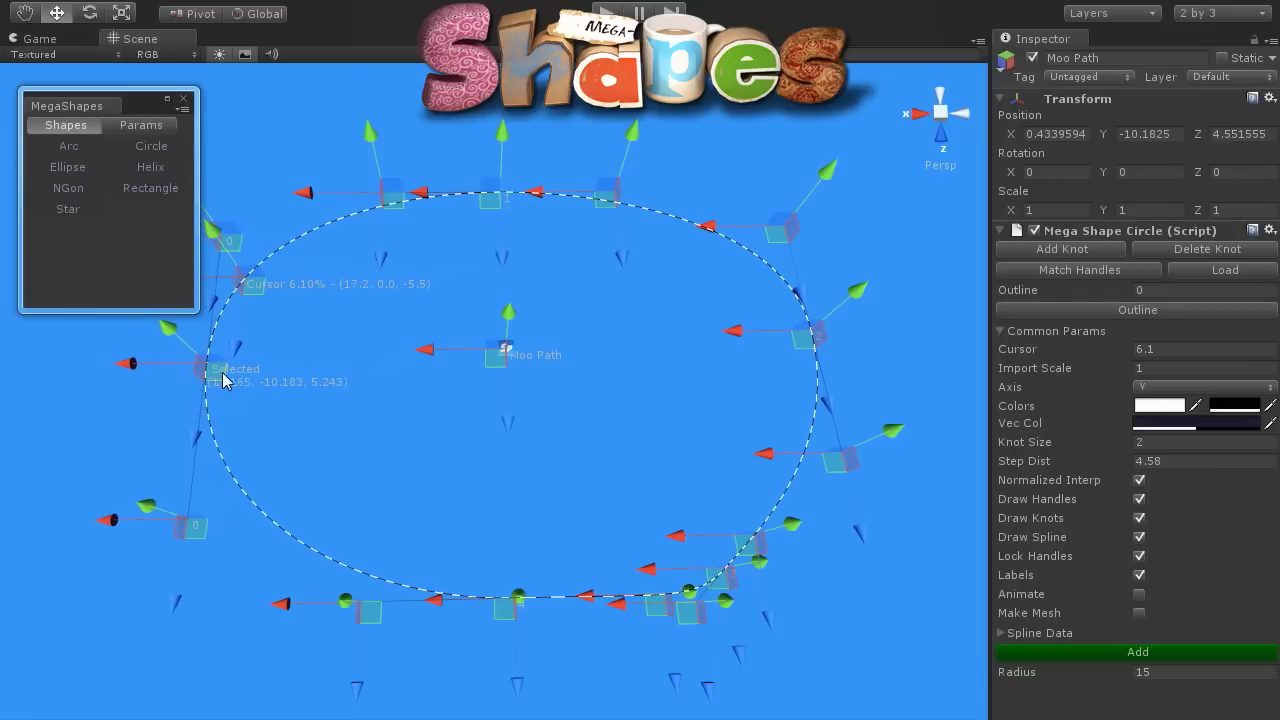
click(506, 626)
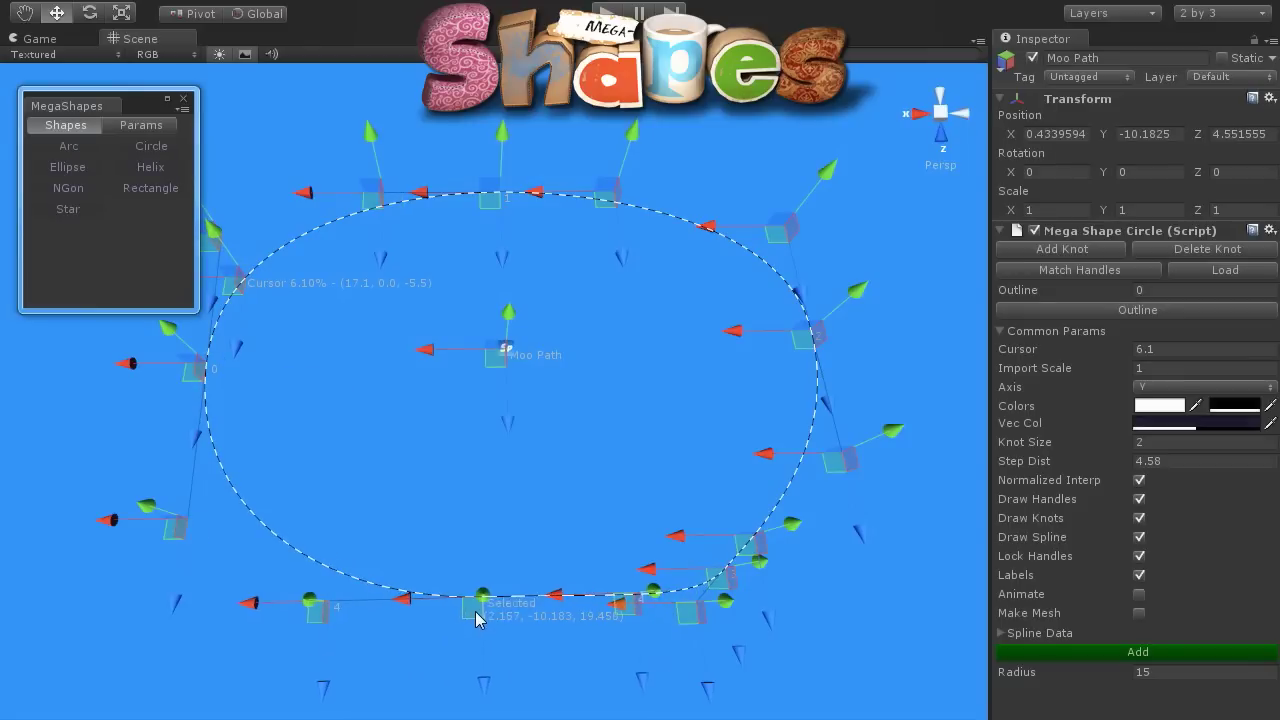
click(686, 625)
middle_drag(629, 438, 251, 437)
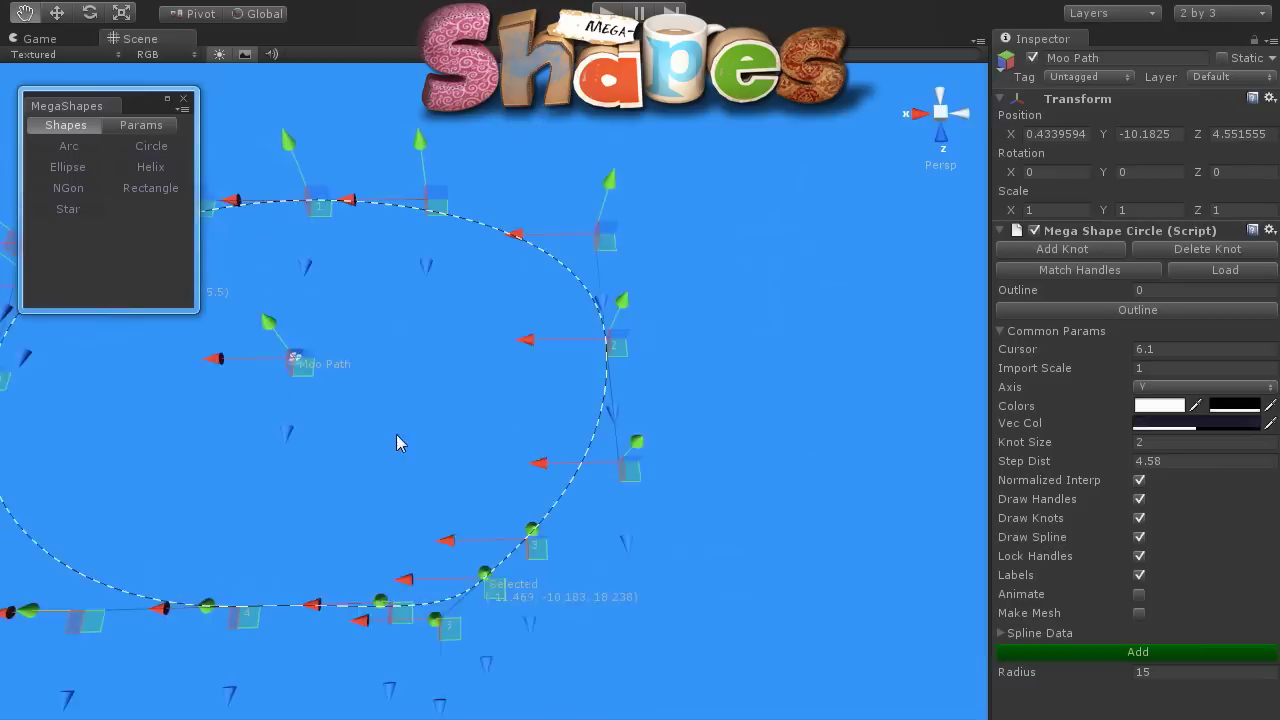
Create a rectangle shape with hidden tangent handles and rename it 'Moo Cross'
click(165, 194)
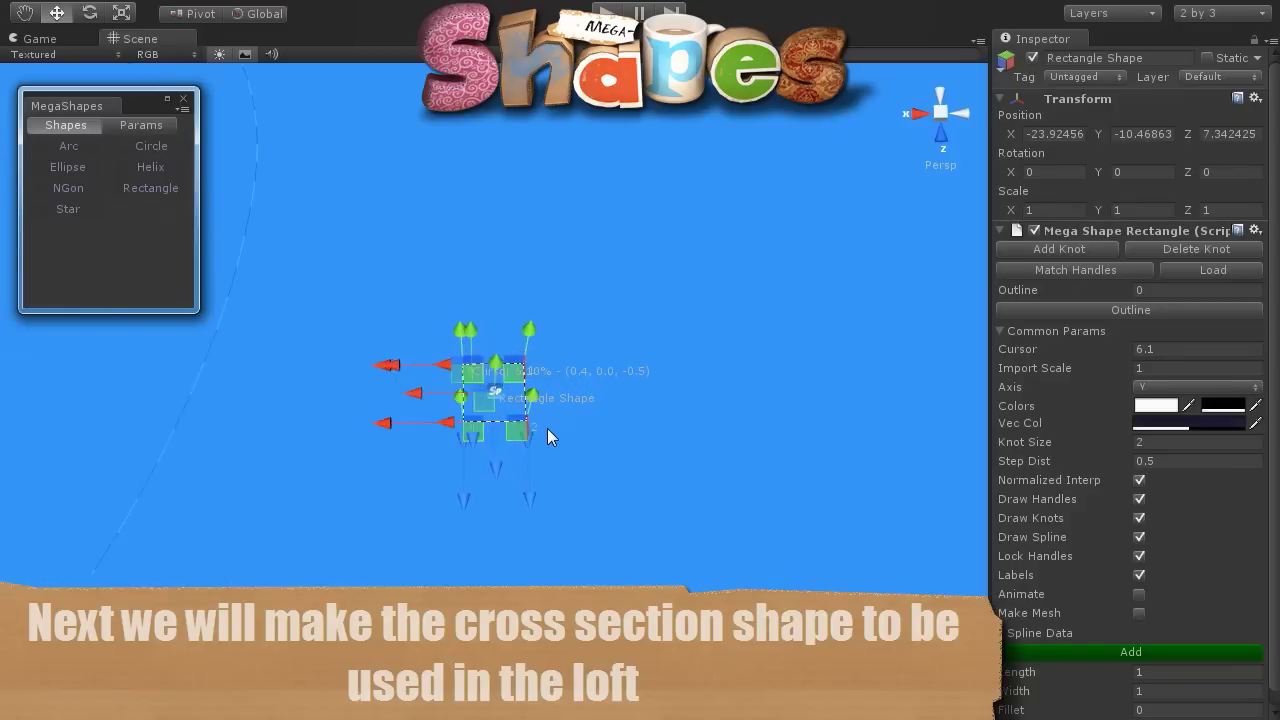
scroll(547, 428, up, 3)
click(1139, 499)
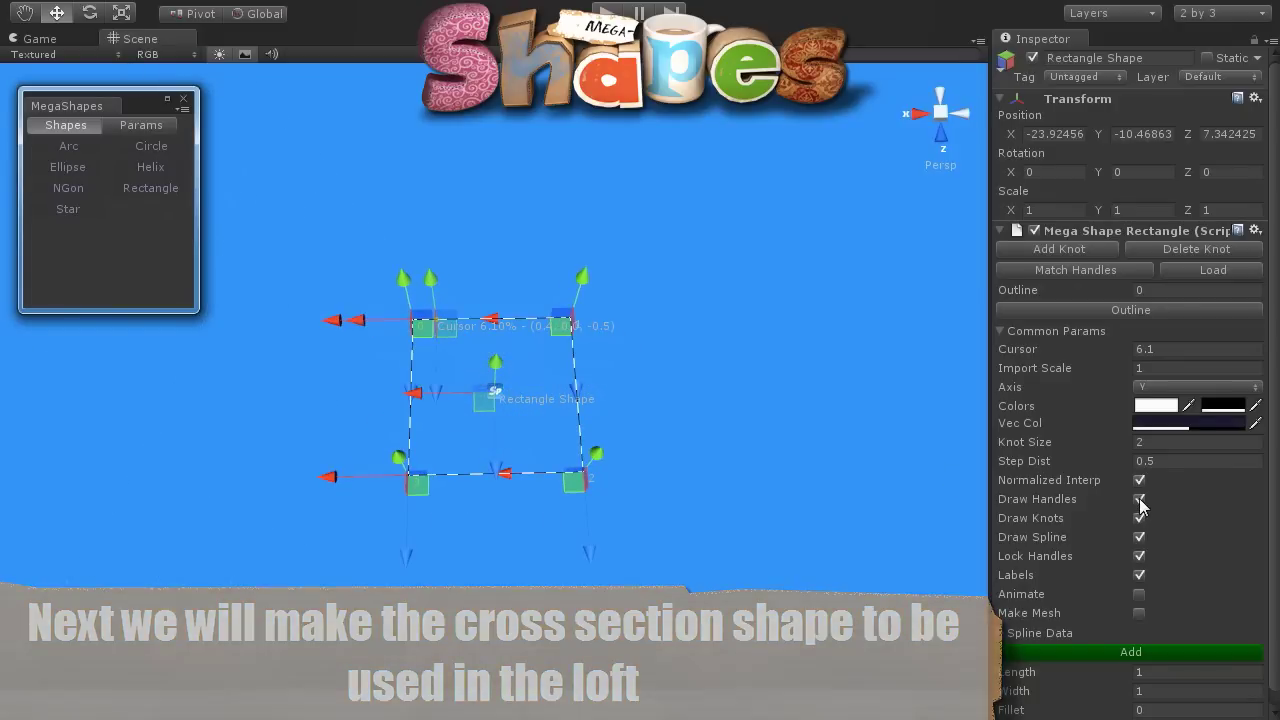
click(1070, 61)
drag(1070, 62, 1040, 62)
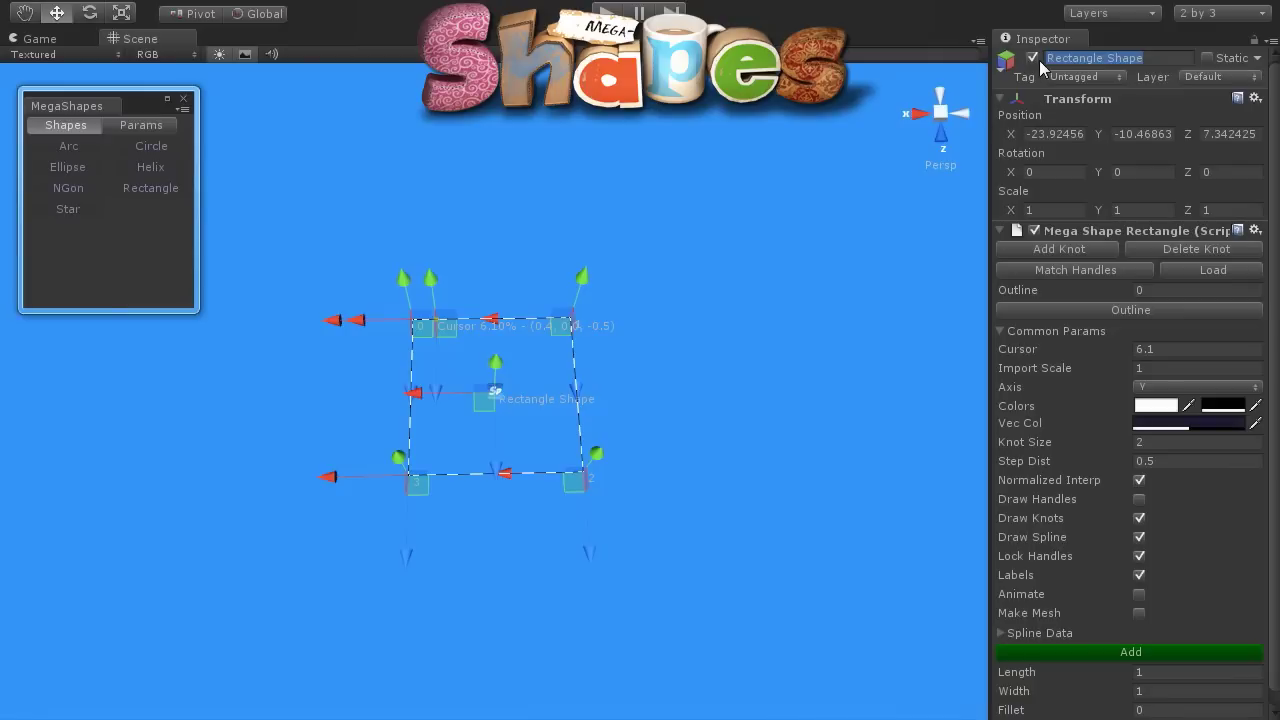
text(Moo Cross)
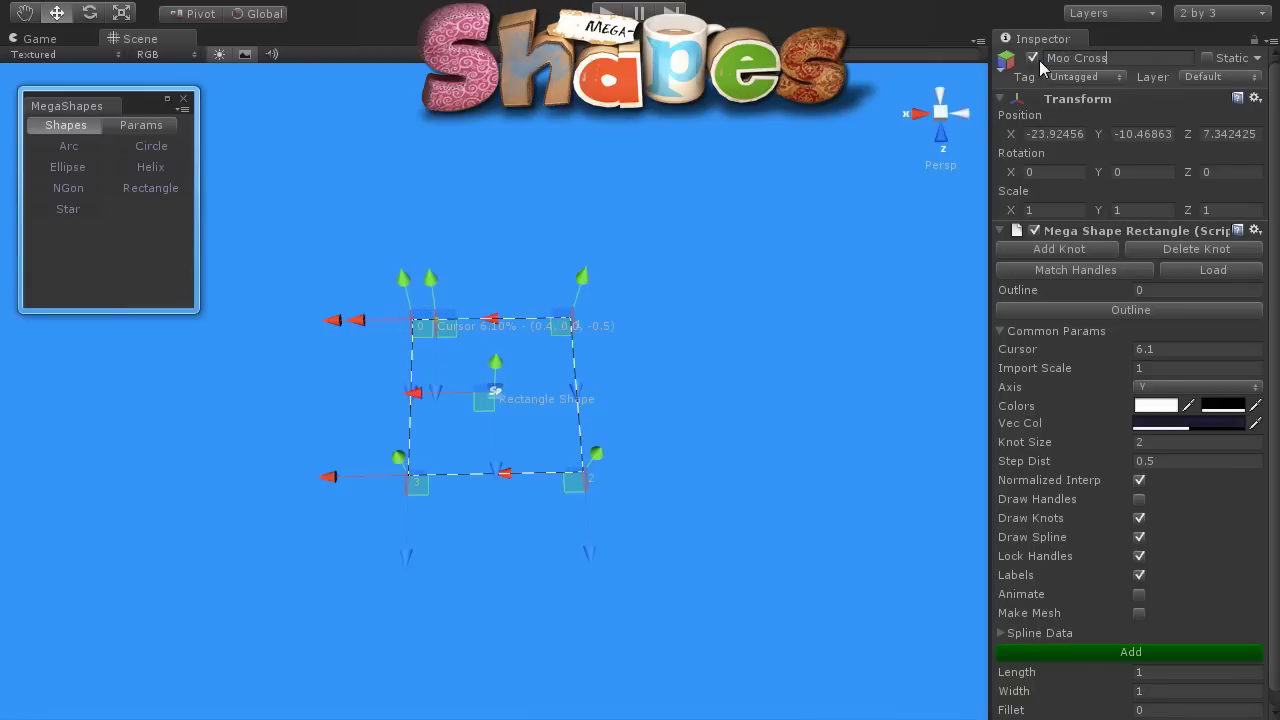
key(Return)
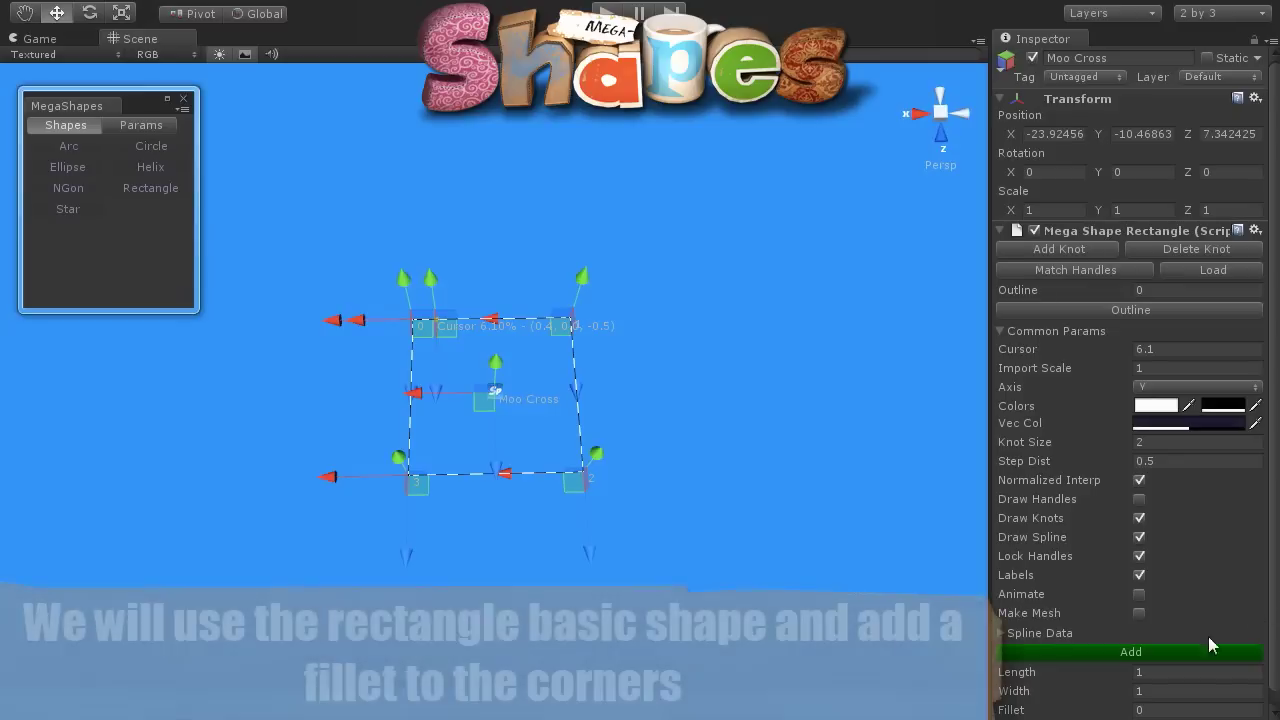
Give the rectangle length 0.41, width 2 and a 0.18 corner fillet
click(1133, 676)
text(0.41)
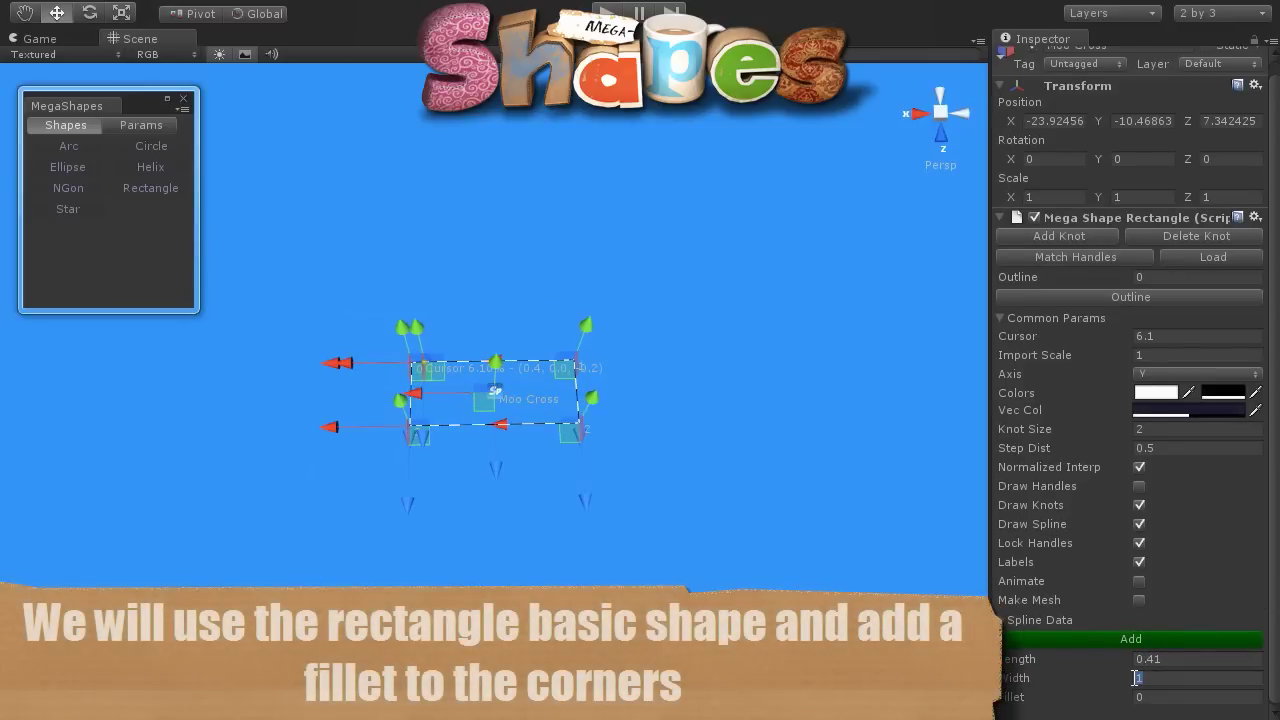
text(2)
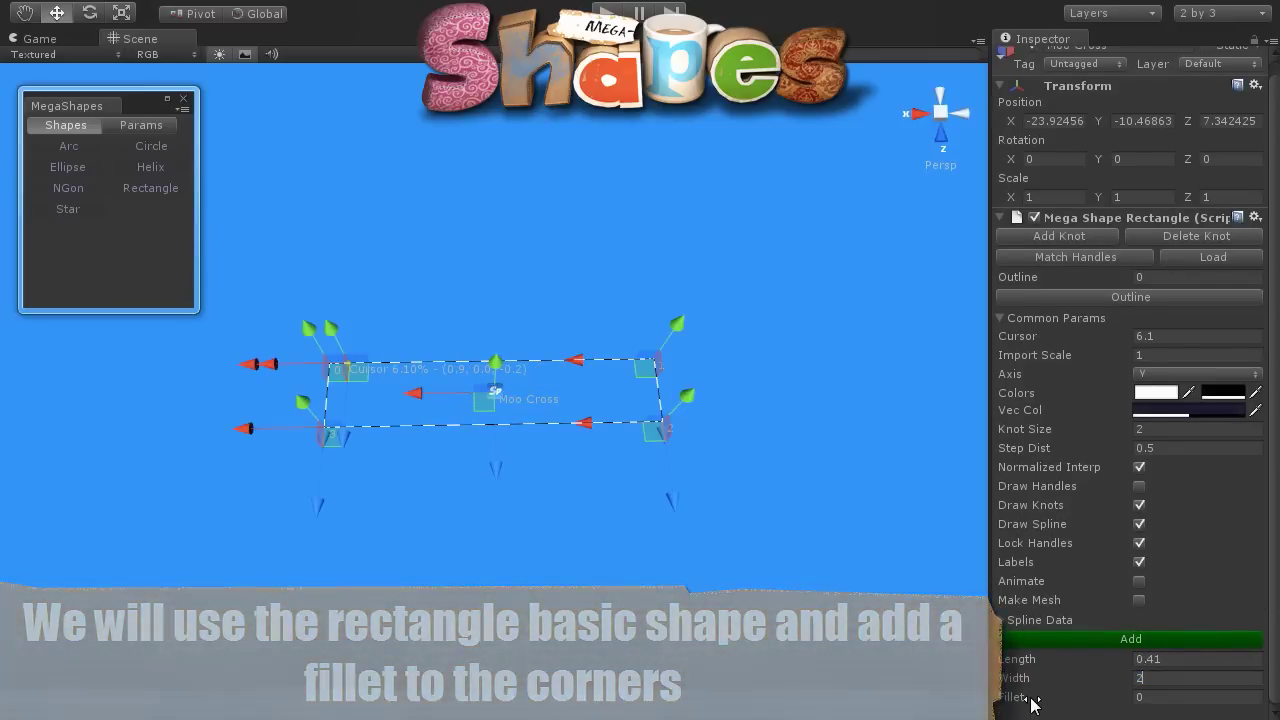
drag(1034, 705, 997, 703)
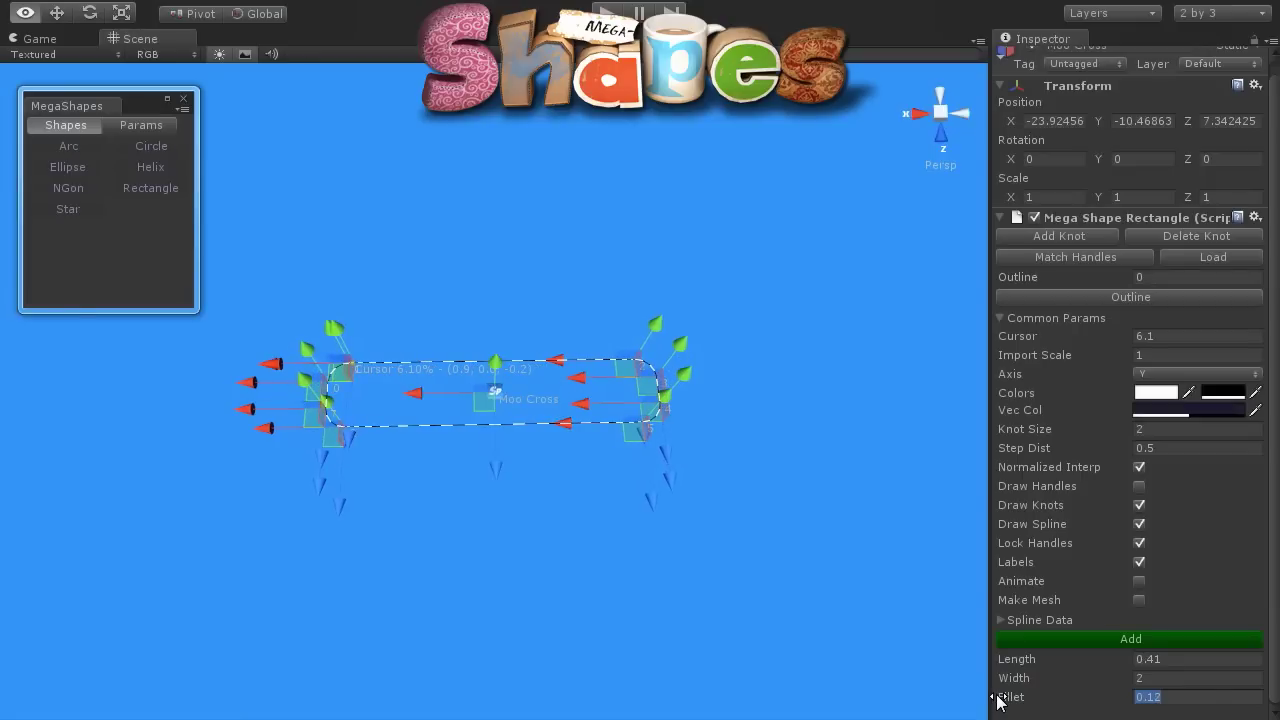
alt+drag(997, 703, 997, 703)
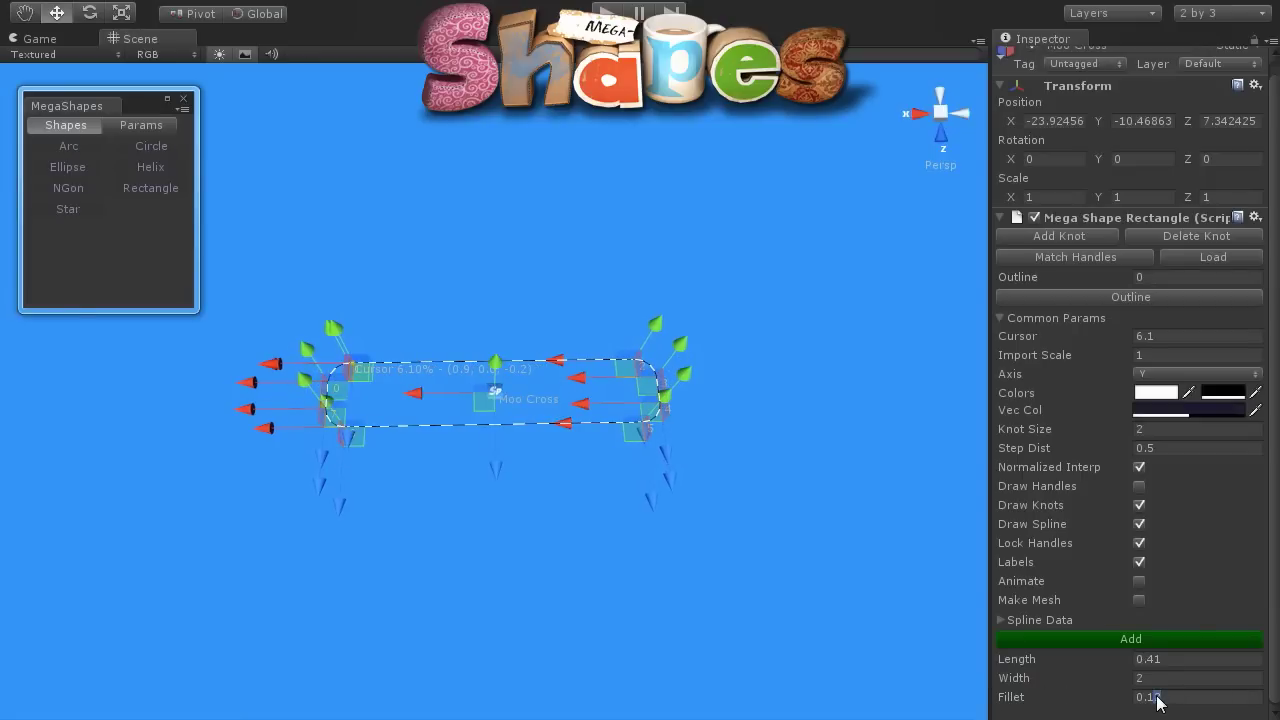
Close the MegaShapes window and create a new MegaShape Loft object near Moo Path
text(8)
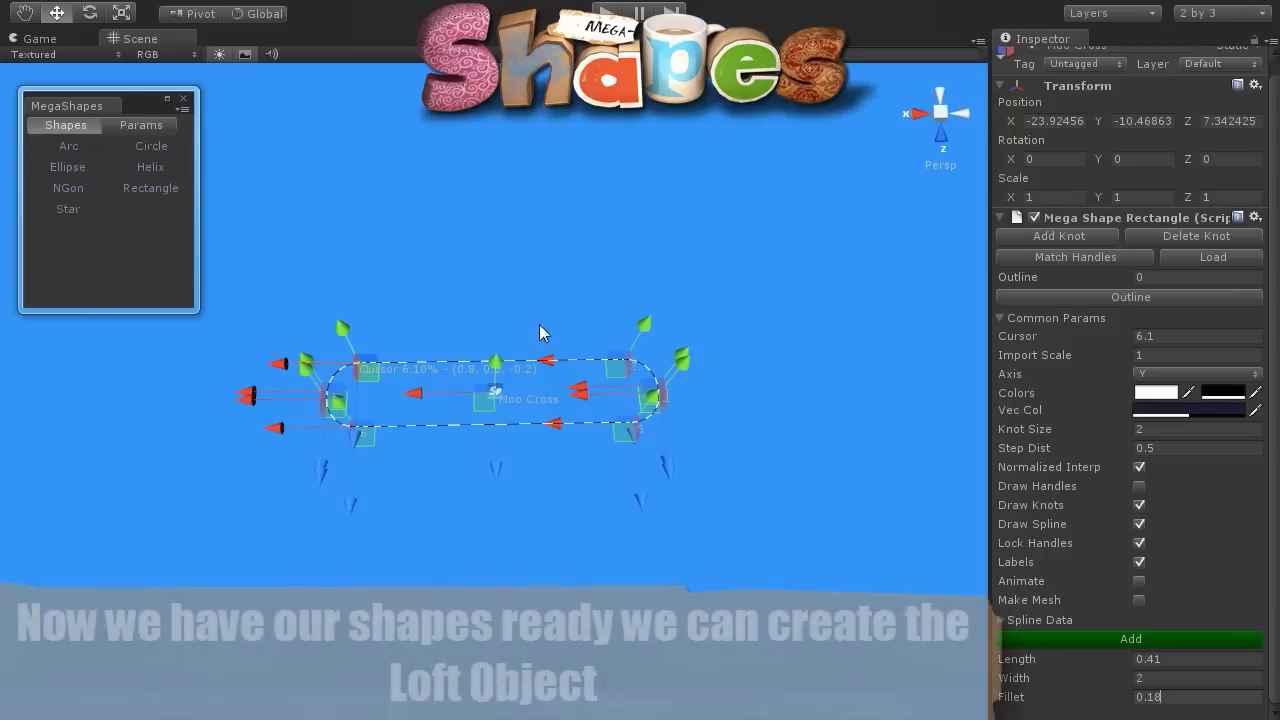
click(184, 101)
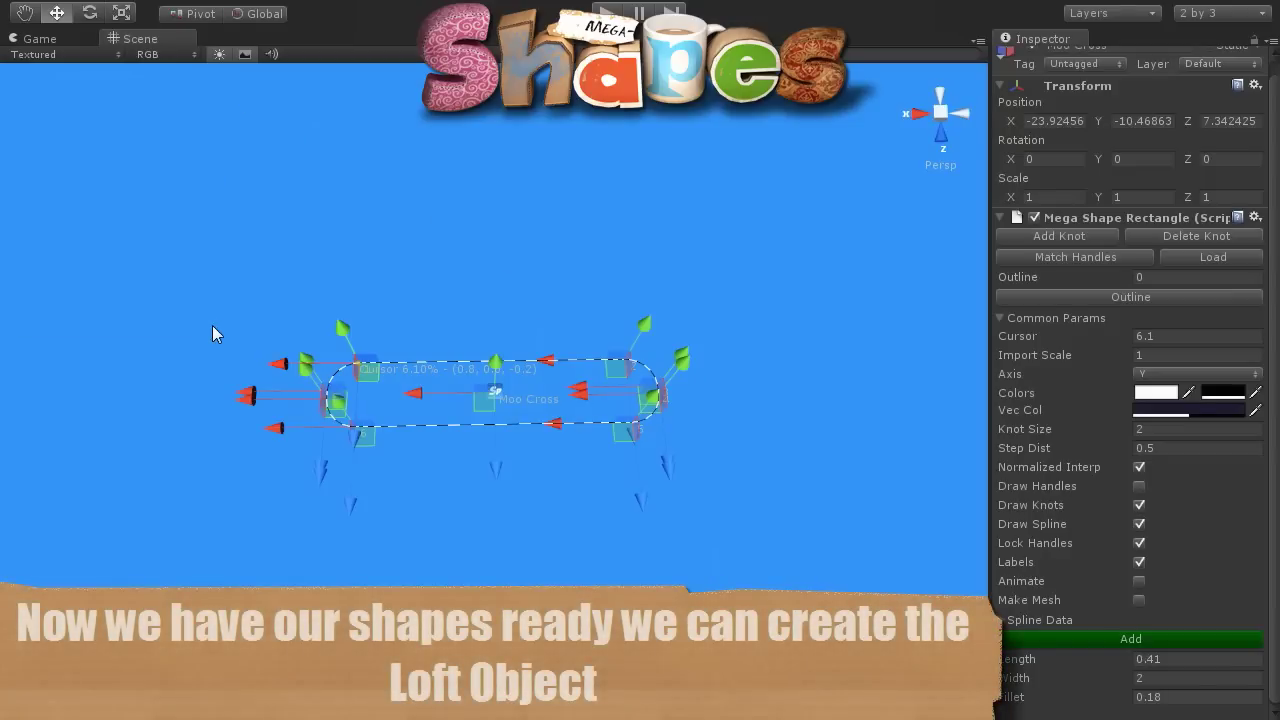
click(192, 314)
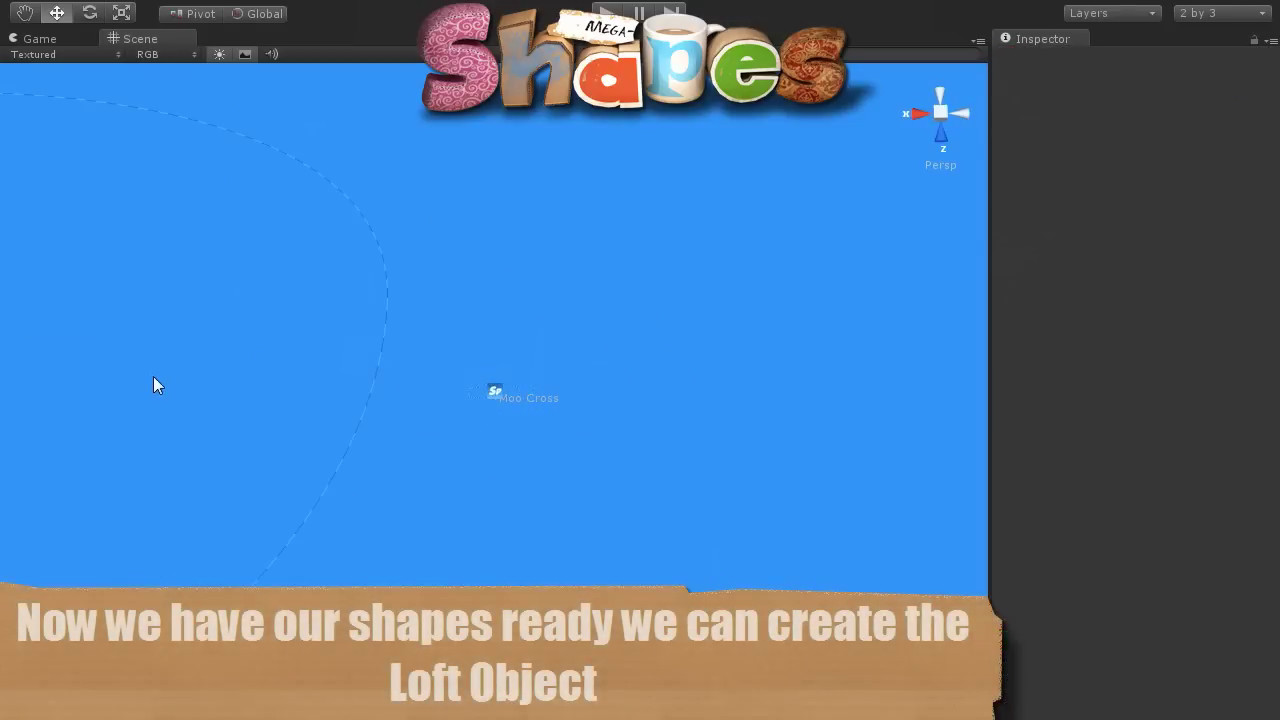
mouse_move(153, 376)
middle_down()
mouse_move(706, 420)
mouse_move(725, 401)
middle_up()
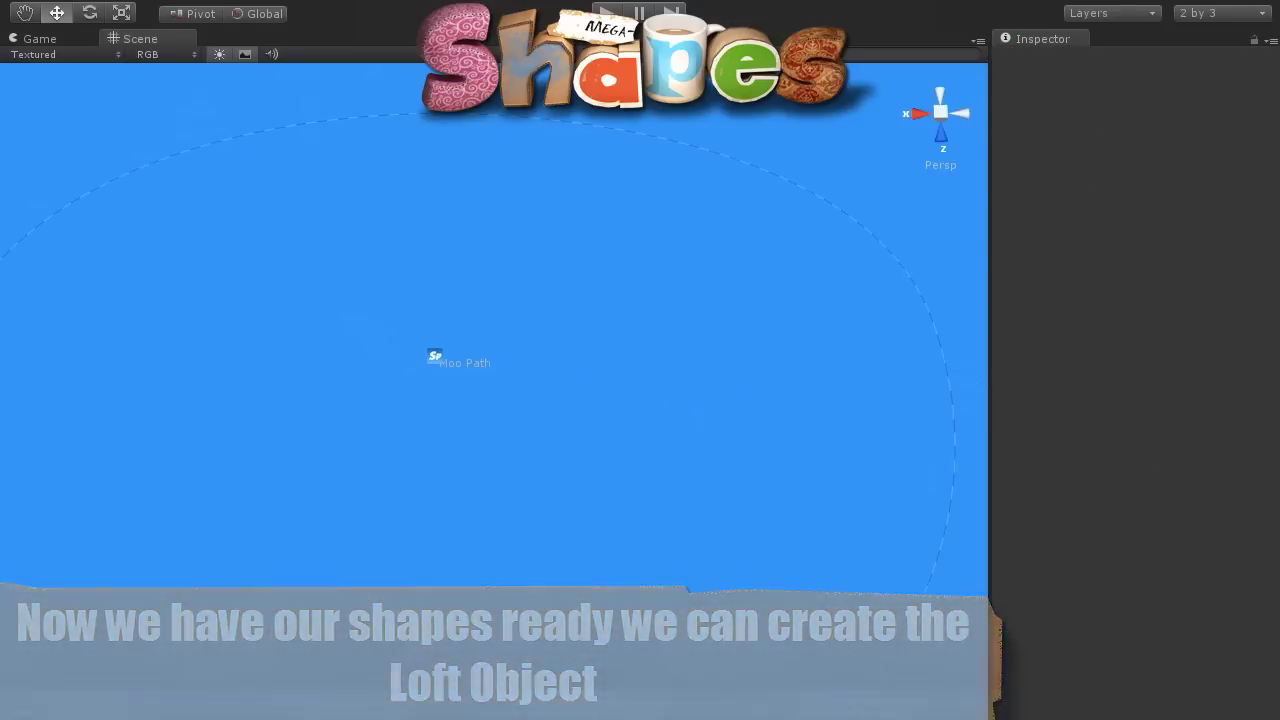
click(165, 5)
mouse_move(194, 36)
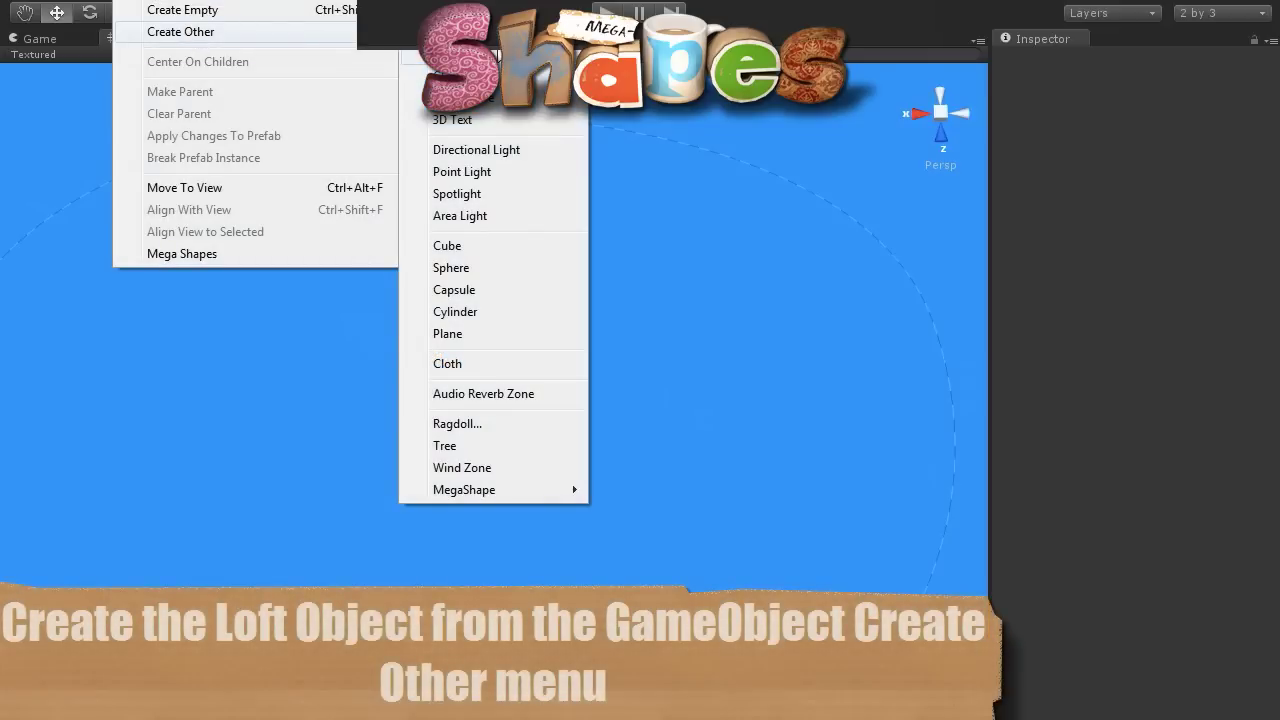
mouse_move(517, 493)
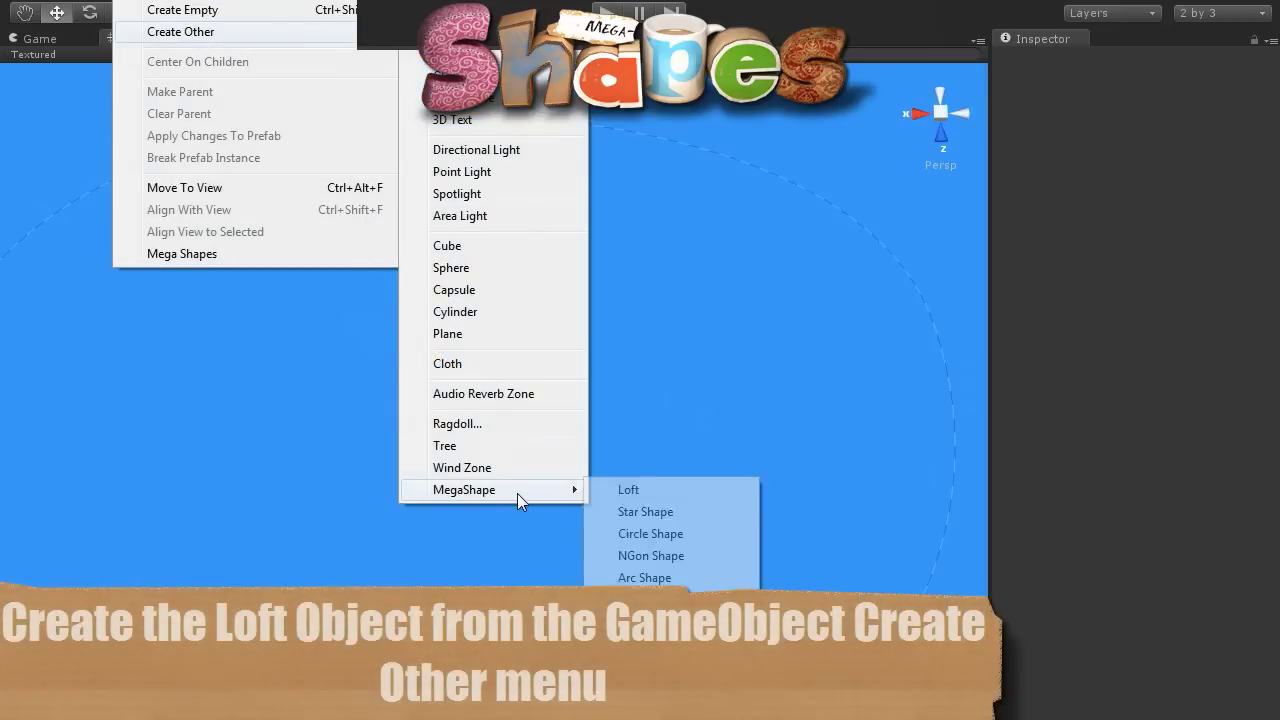
click(634, 489)
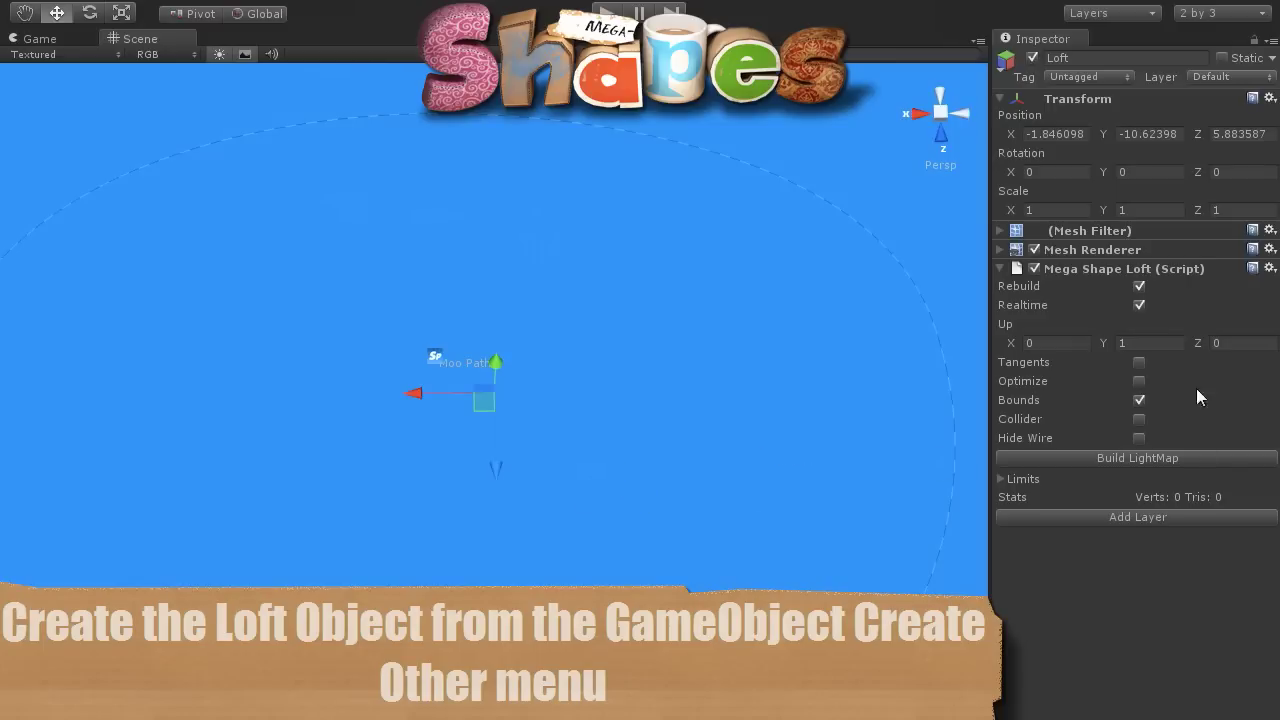
Add a Simple layer to the Loft, set its Dist to 0.67 and pick its material
click(1141, 517)
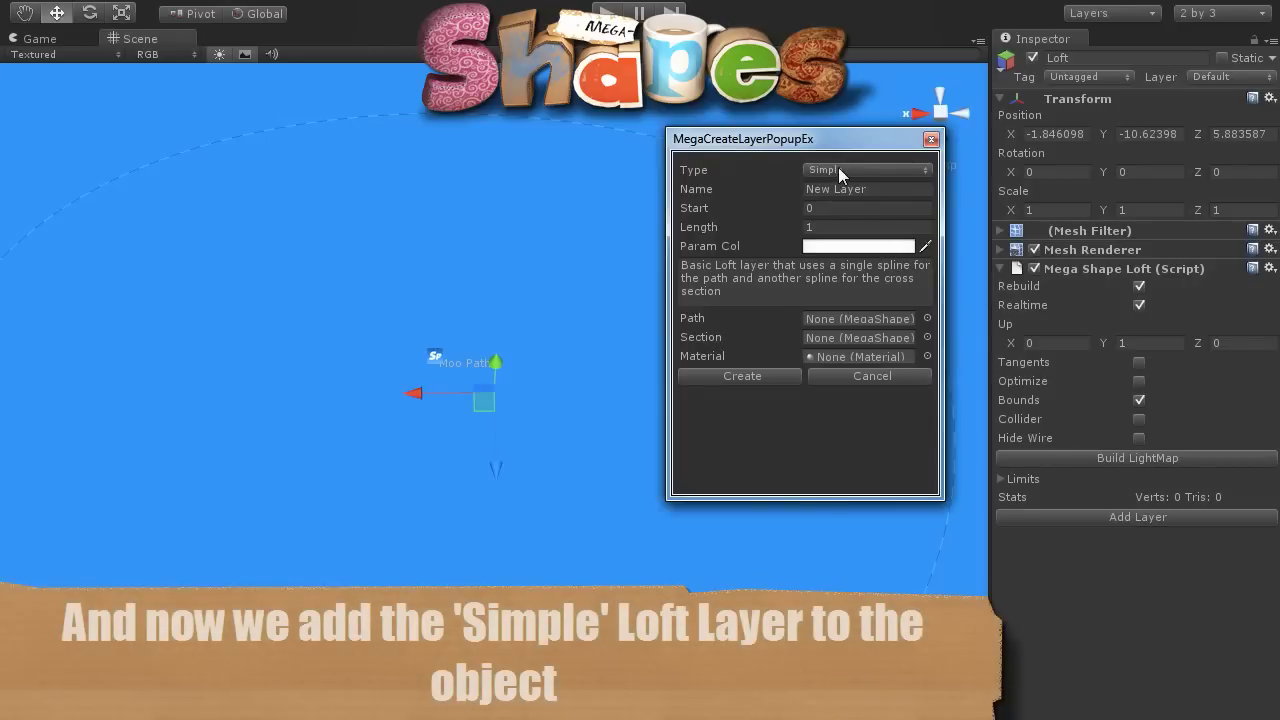
click(751, 377)
scroll(1275, 350, down, 1)
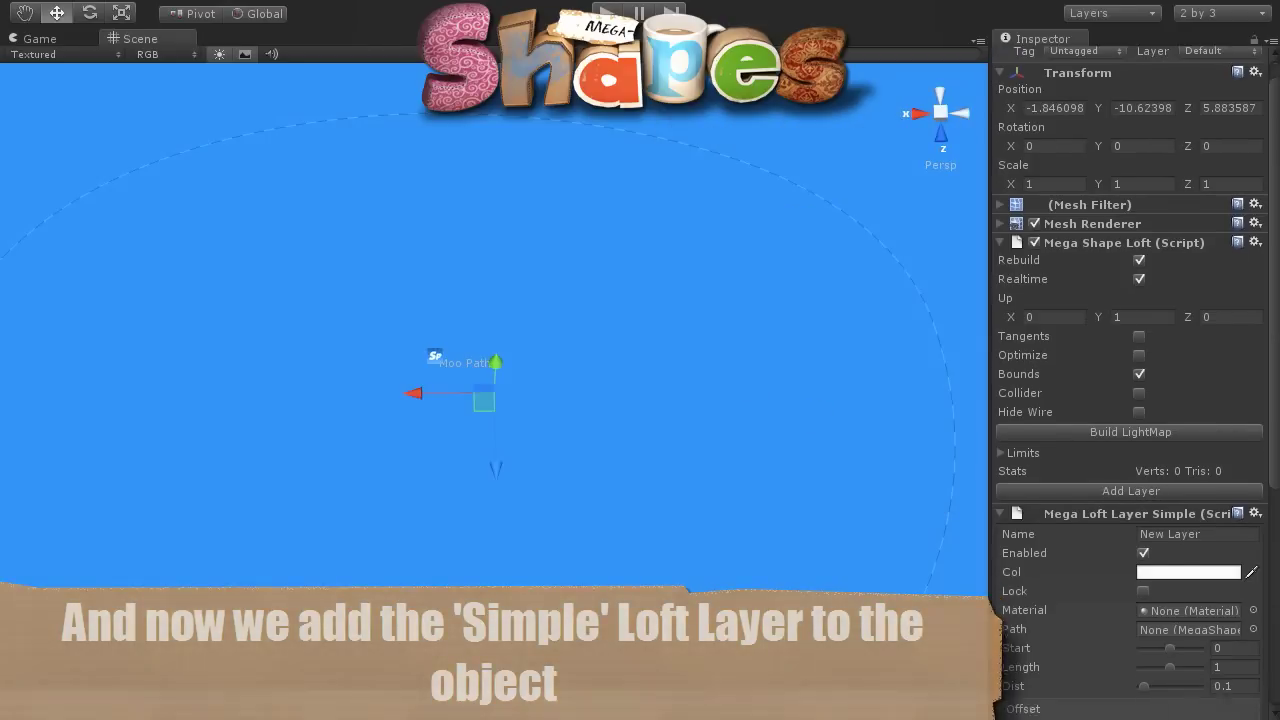
scroll(1270, 400, down, 3)
scroll(1230, 480, down, 1)
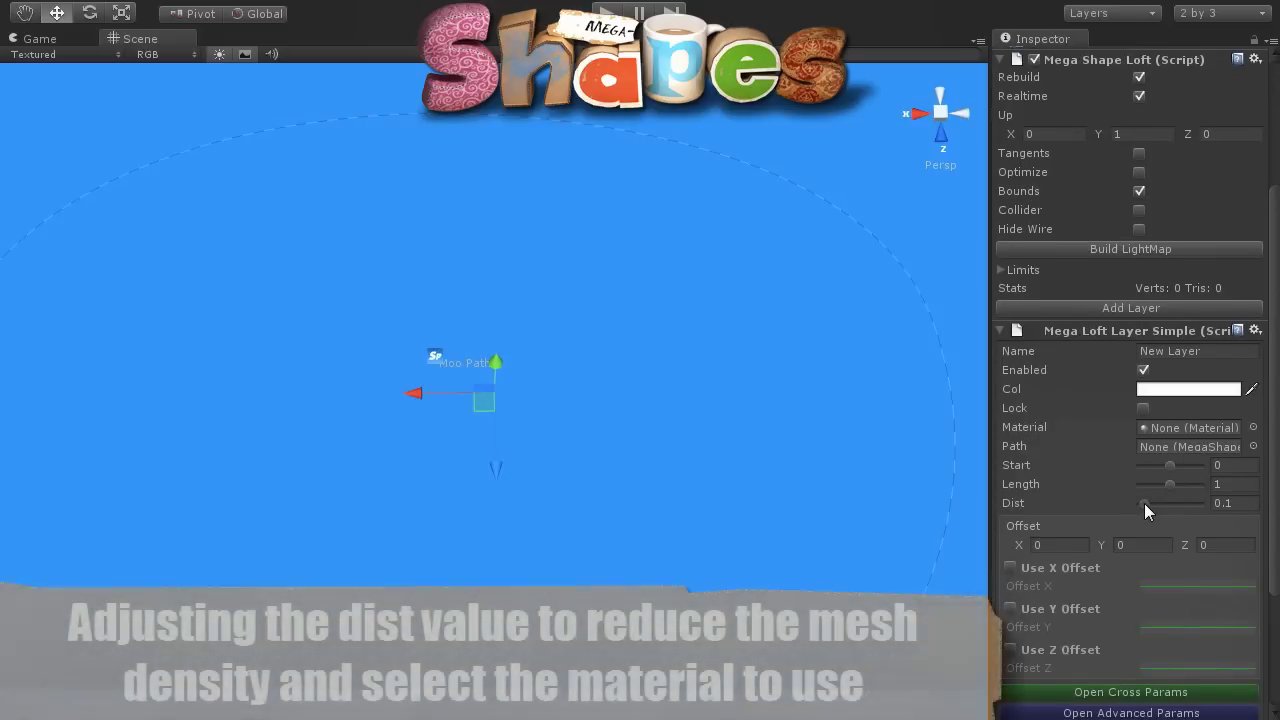
drag(1142, 502, 1179, 503)
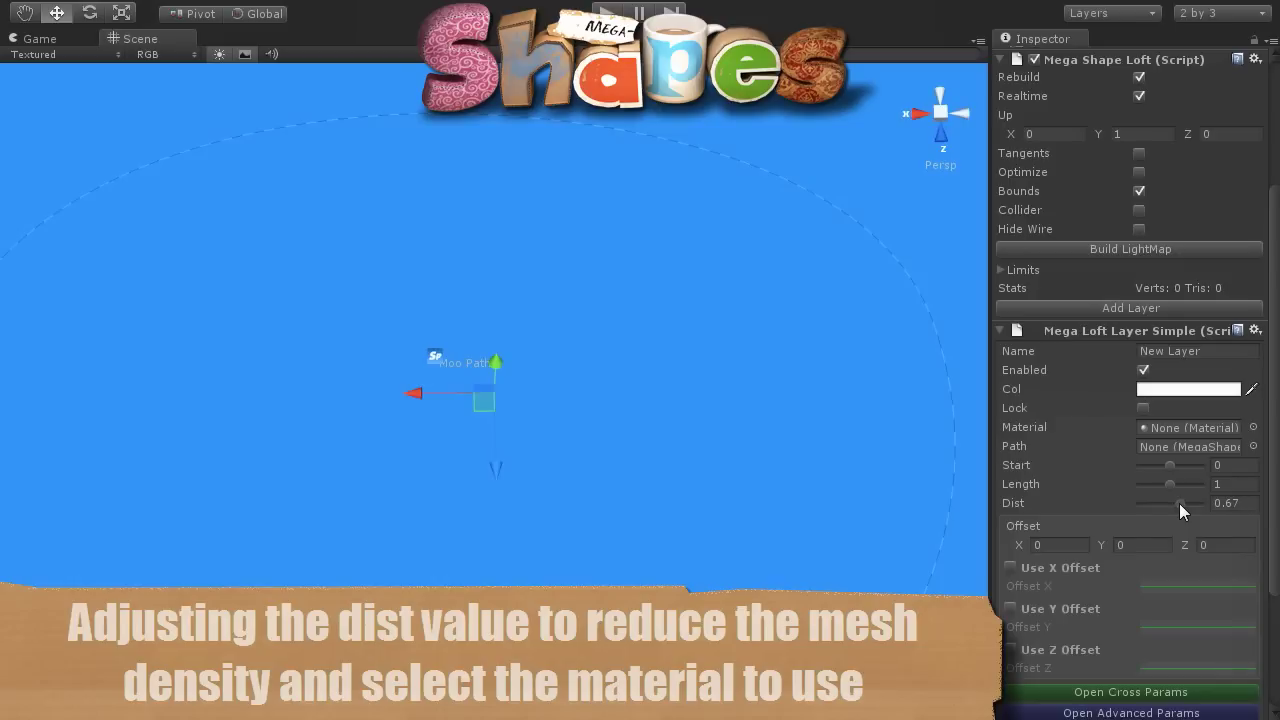
click(1253, 427)
Assign Moo Grass as the layer's material and Moo Path as its path
click(417, 455)
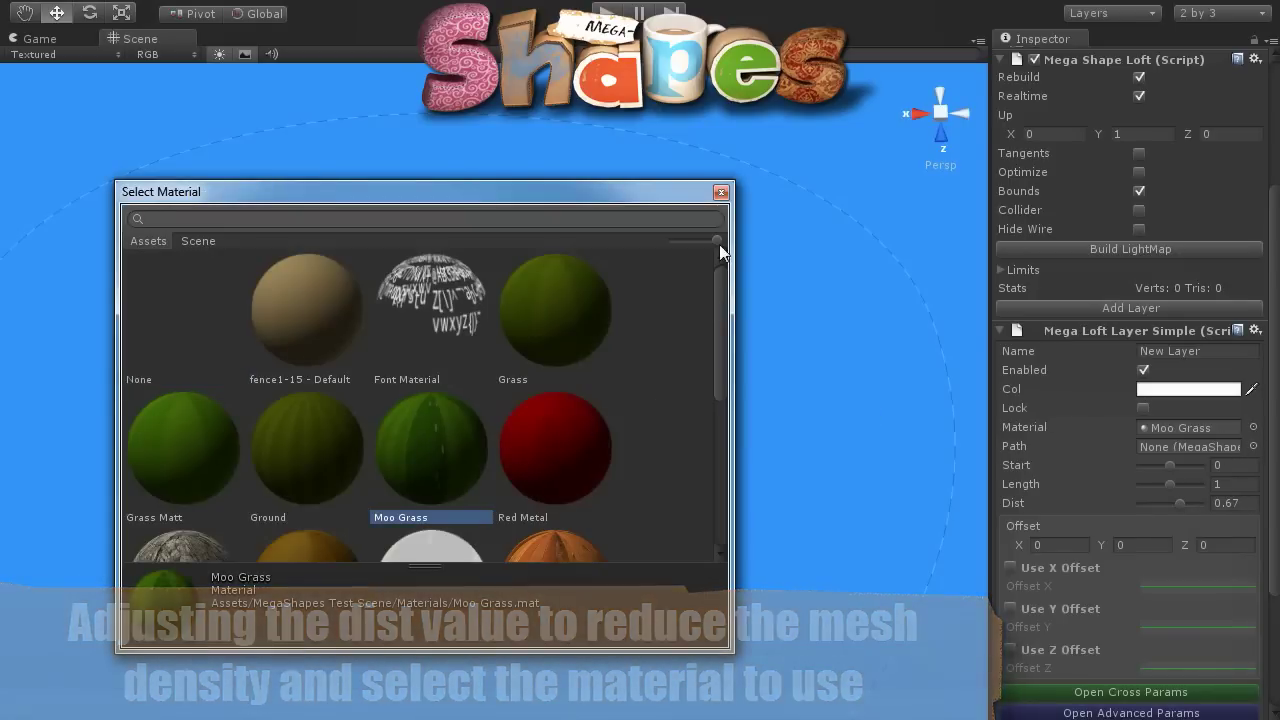
click(720, 193)
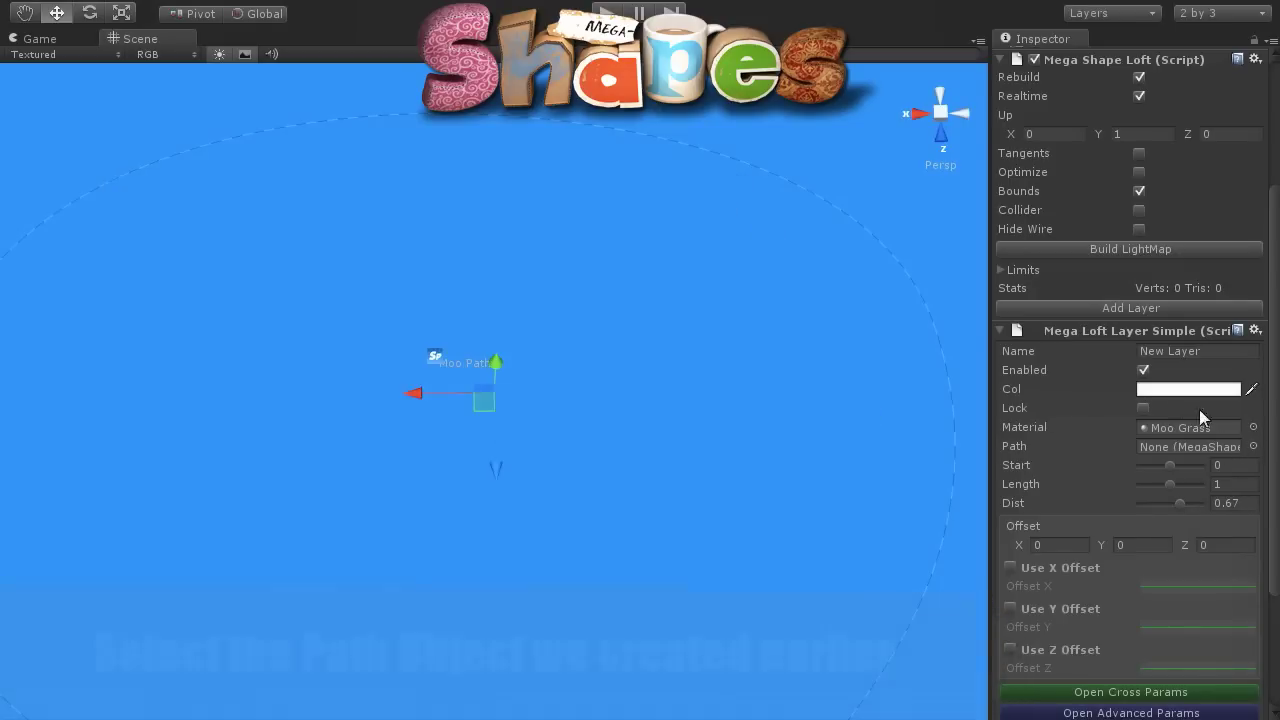
click(1254, 447)
click(410, 379)
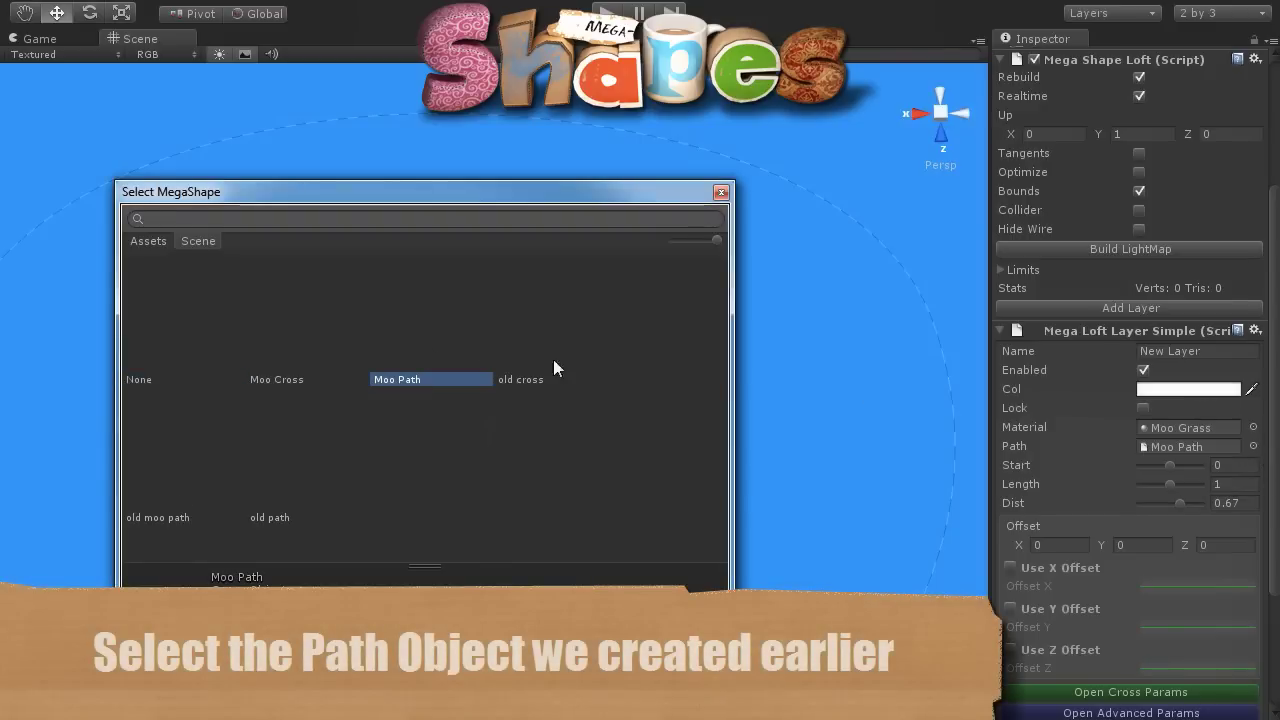
click(720, 193)
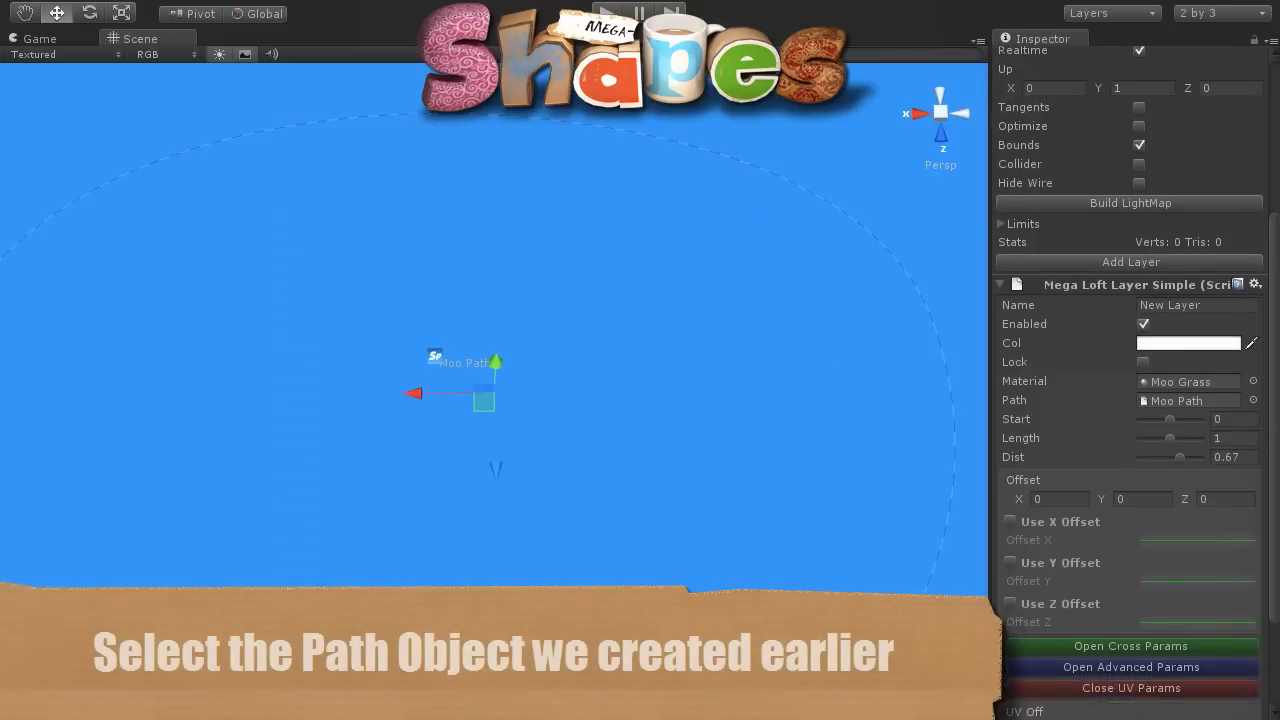
Set Moo Cross as the cross section and view the grass ring at an angle
click(1114, 508)
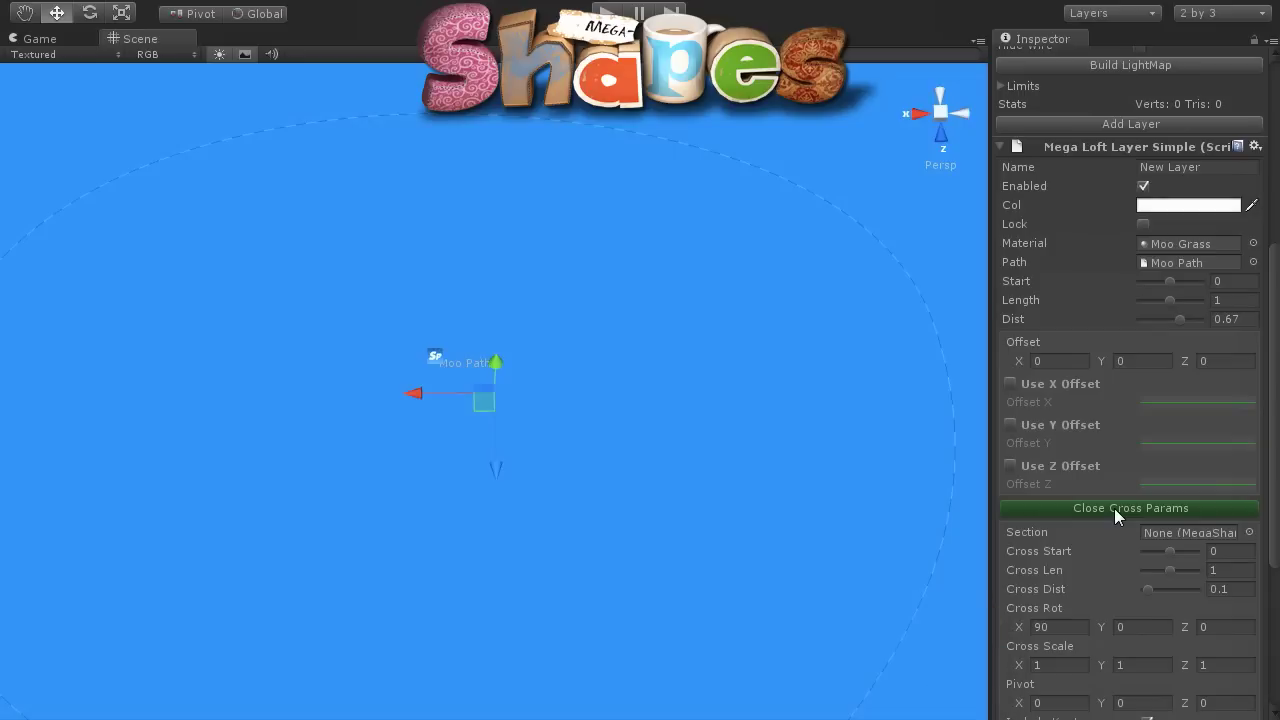
click(1251, 533)
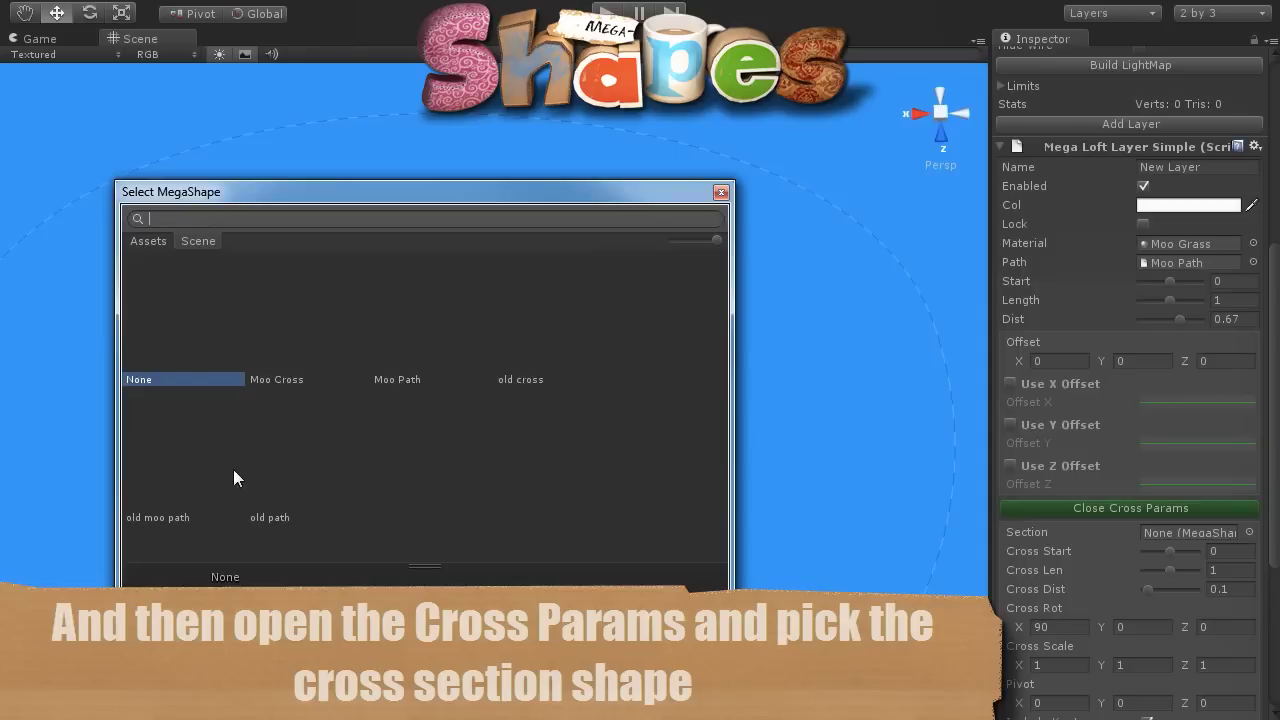
click(278, 339)
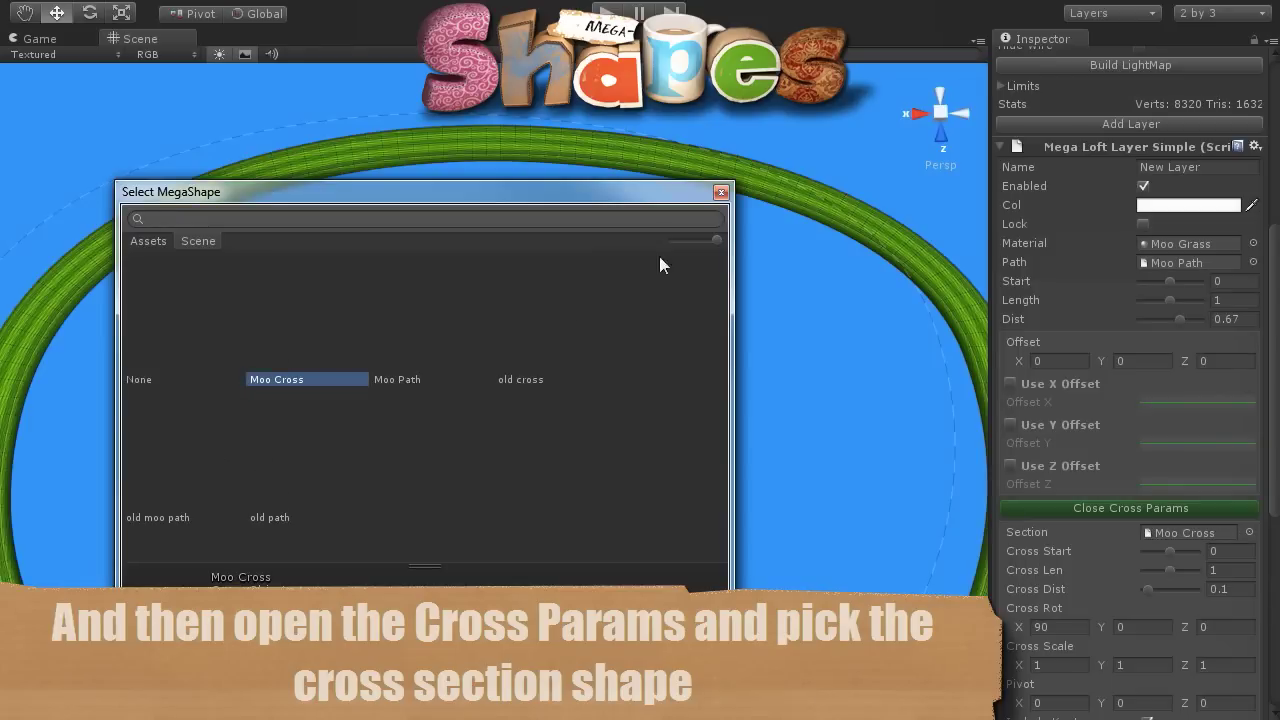
click(721, 192)
mouse_move(628, 502)
alt+mouse_down()
mouse_move(562, 428)
mouse_move(651, 444)
mouse_move(623, 448)
alt+mouse_up()
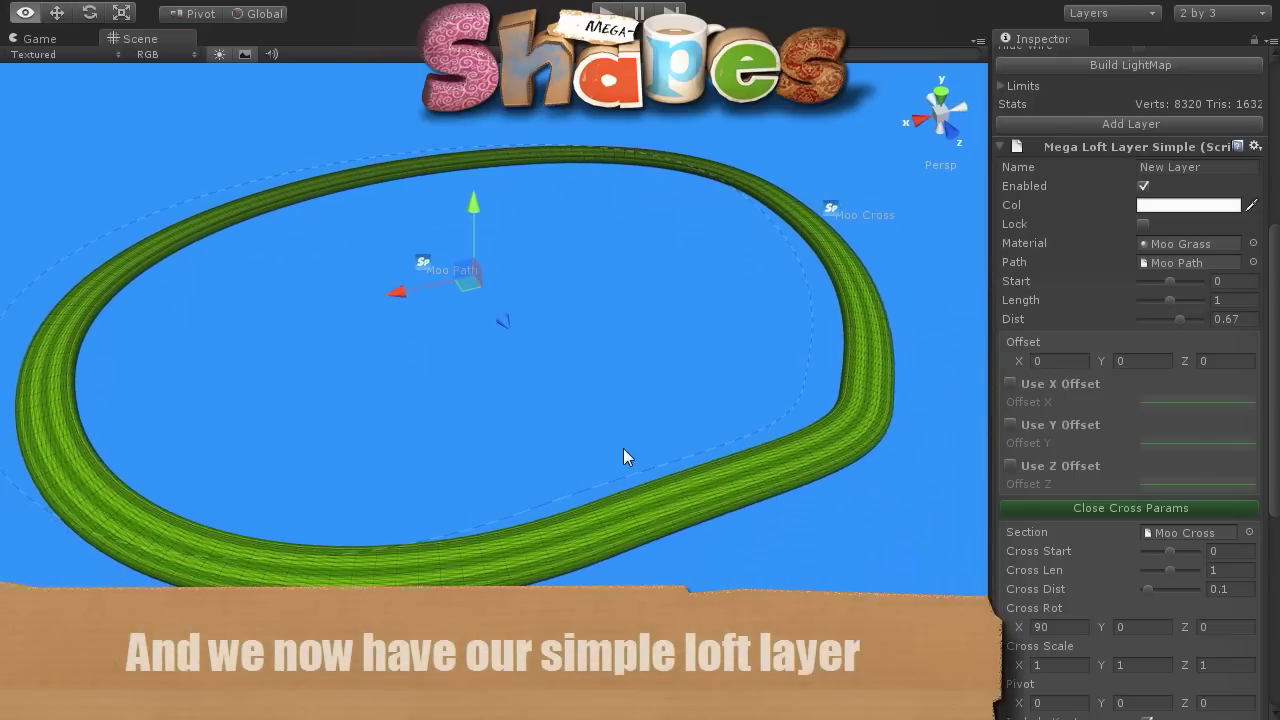
Lower the loft layer's Dist to about 0.65 for a denser grass mesh
mouse_move(496, 456)
alt+mouse_down()
mouse_move(608, 479)
mouse_move(570, 474)
alt+mouse_up()
scroll(1130, 400, down, 3)
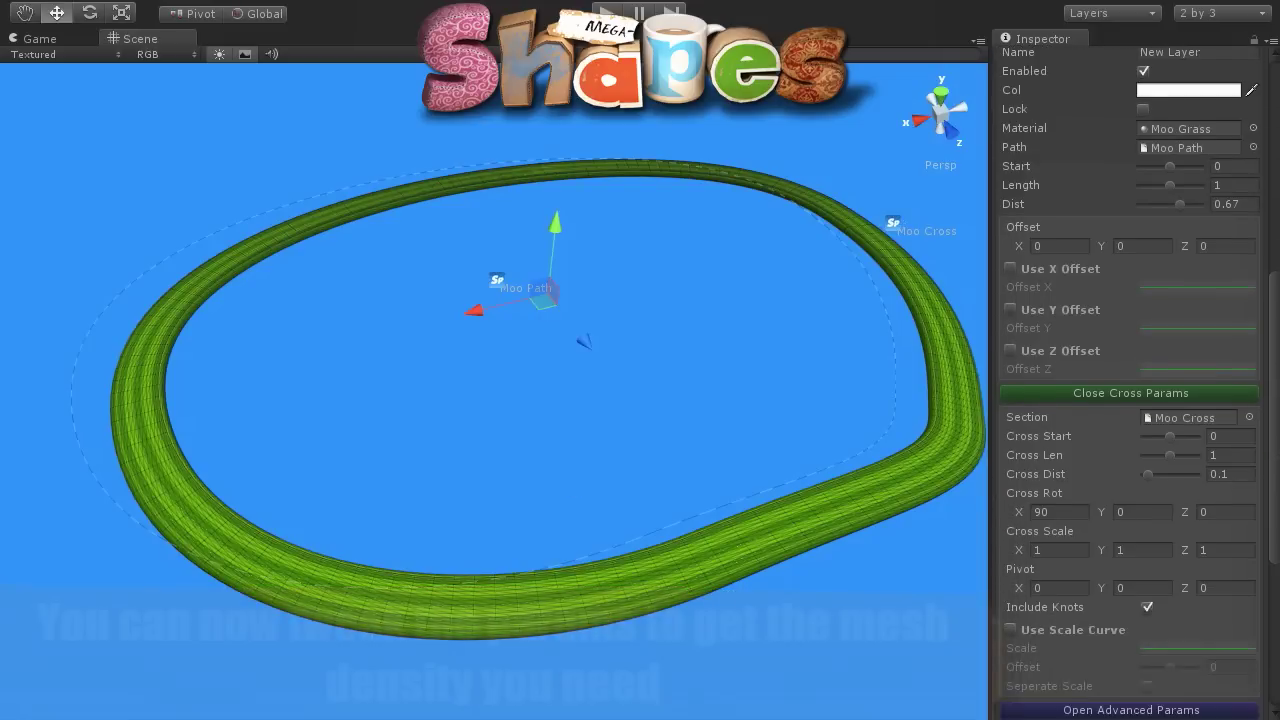
scroll(1130, 380, up, 5)
scroll(1130, 380, up, 1)
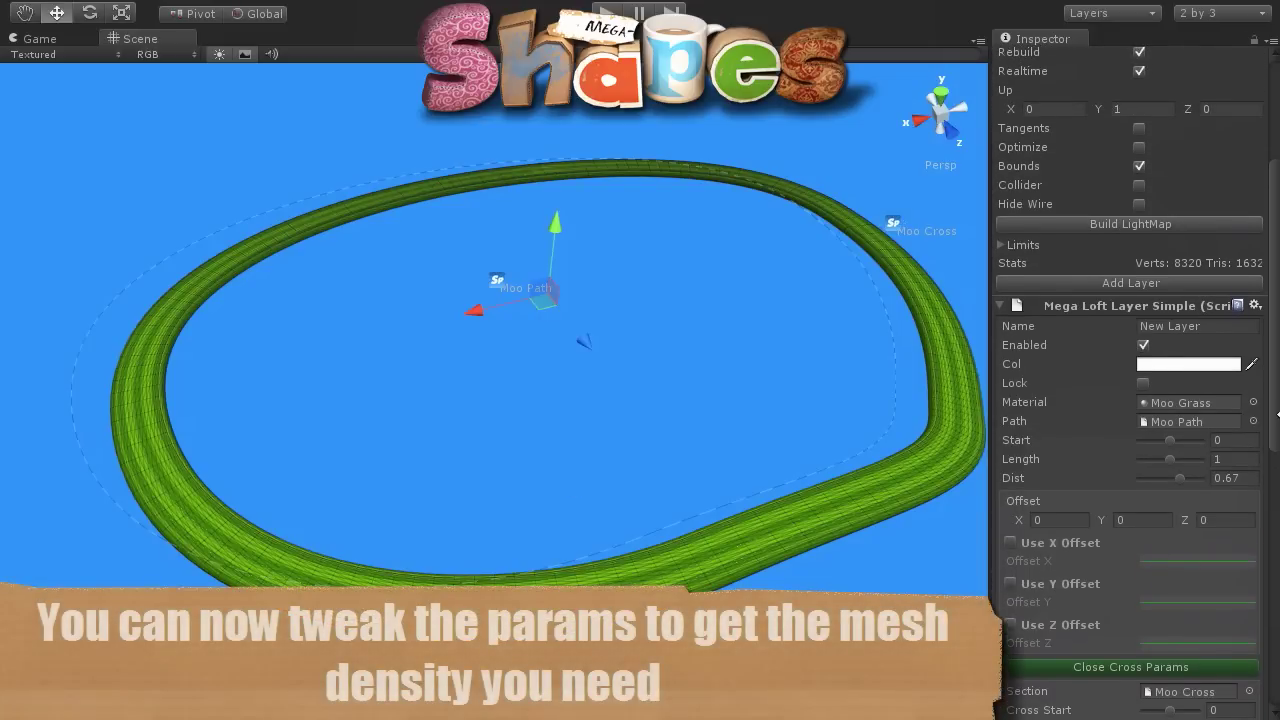
drag(1182, 479, 1181, 478)
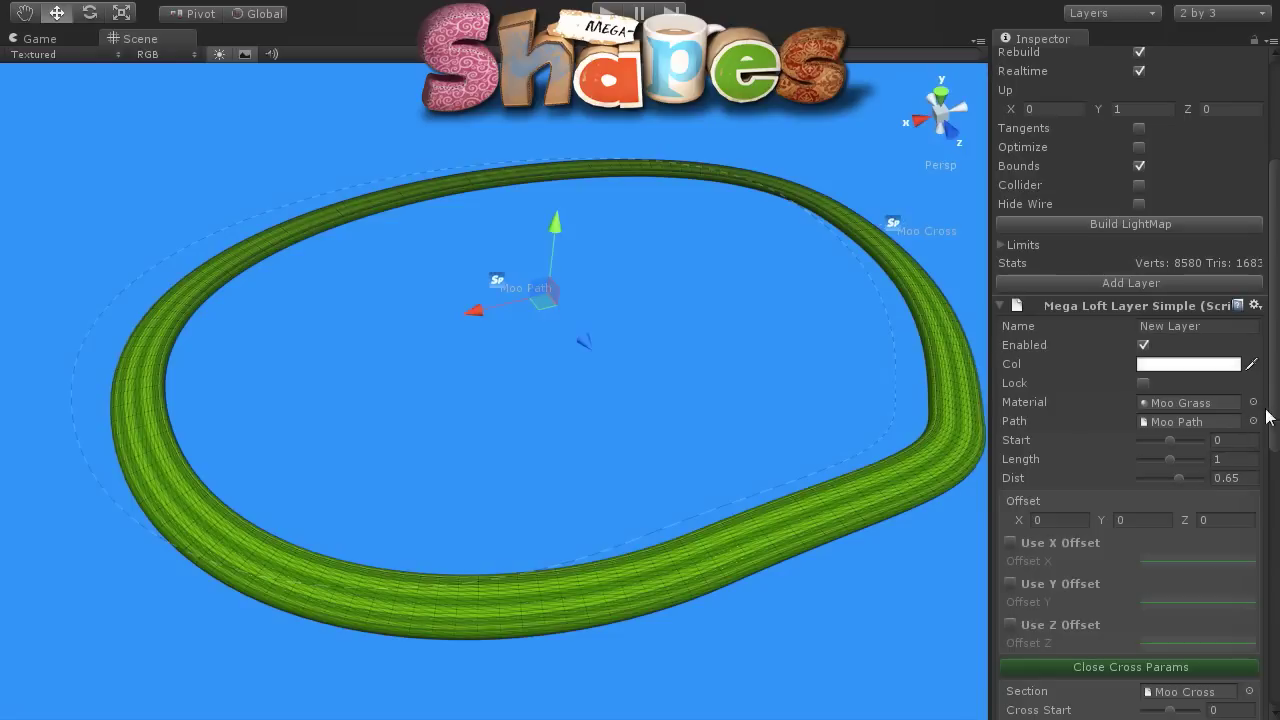
drag(1278, 390, 1278, 518)
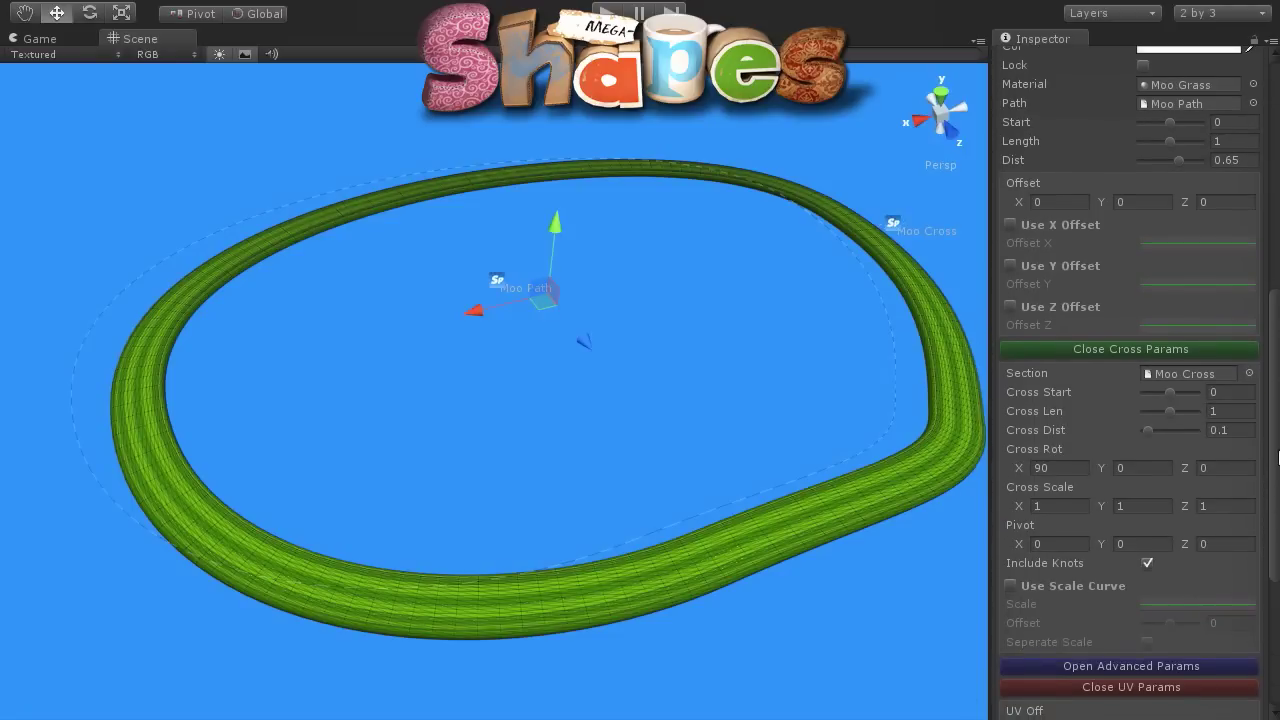
drag(1278, 457, 1278, 476)
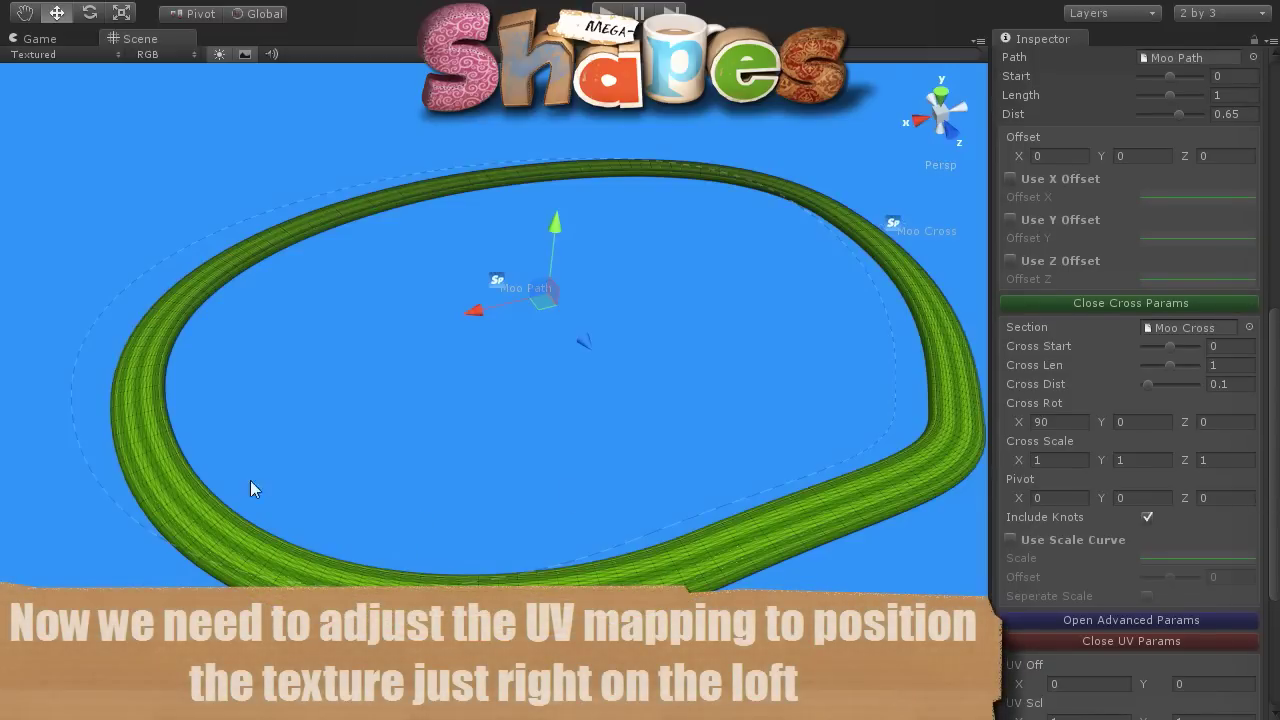
Zoom in on the grass track and bring the UV Off and UV Scl fields into view
alt+drag(250, 488, 601, 524)
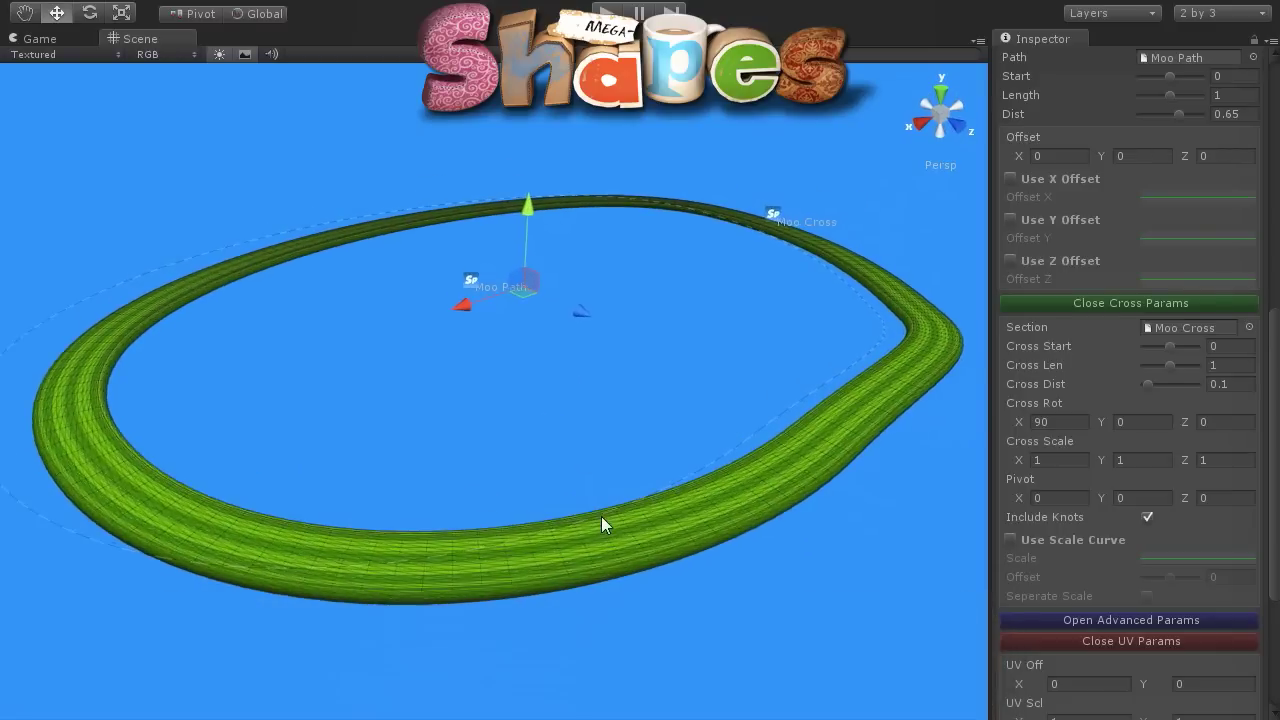
scroll(644, 526, up, 3)
middle_drag(644, 526, 591, 412)
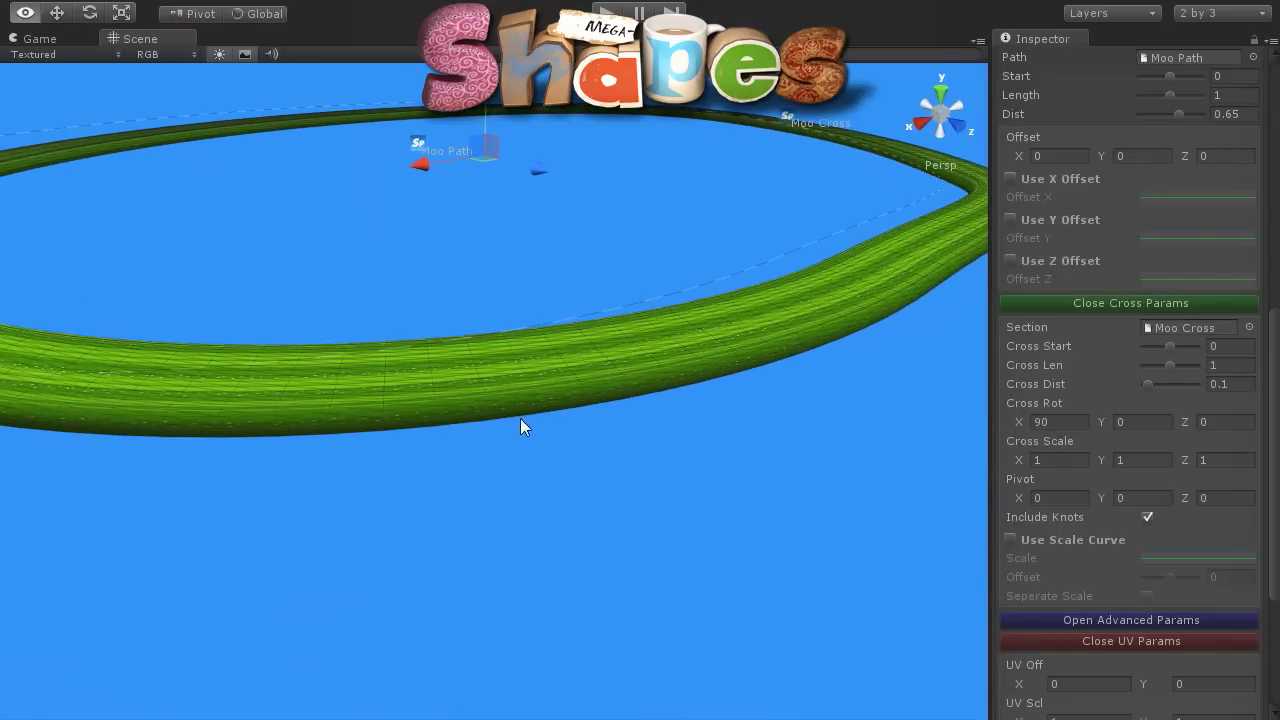
alt+drag(520, 420, 671, 400)
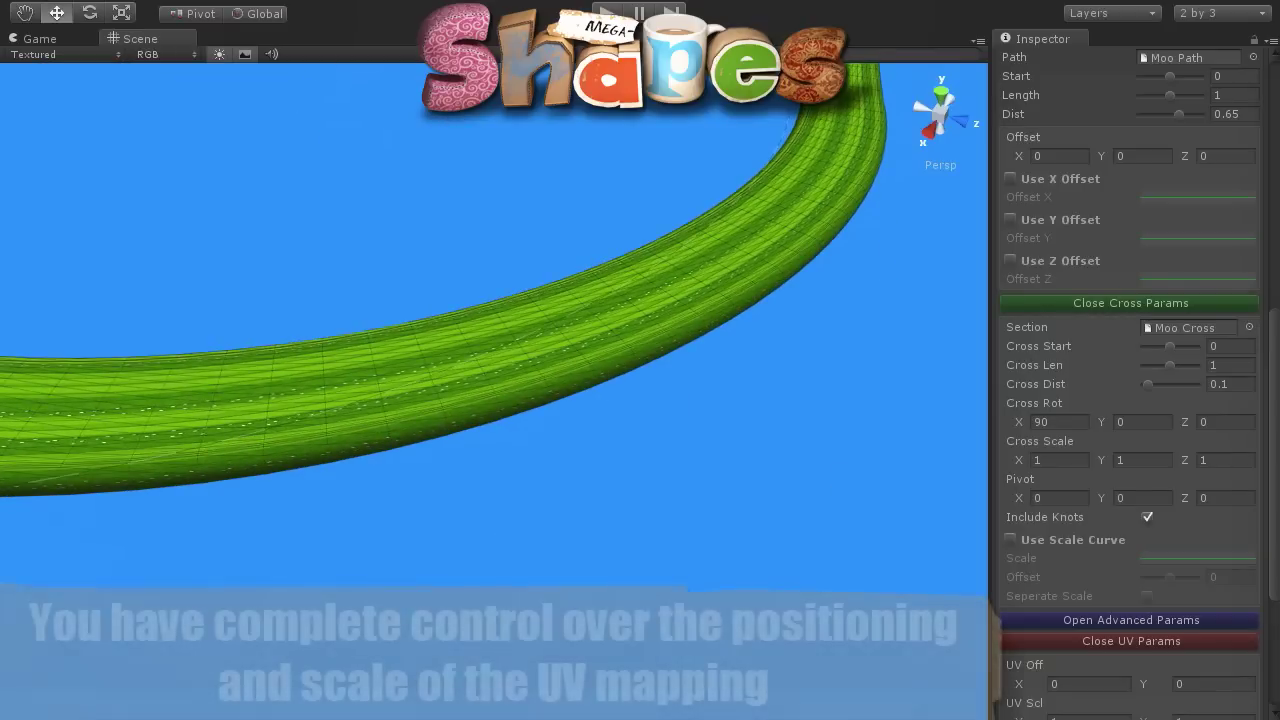
scroll(1130, 450, down, 2)
scroll(1130, 450, down, 3)
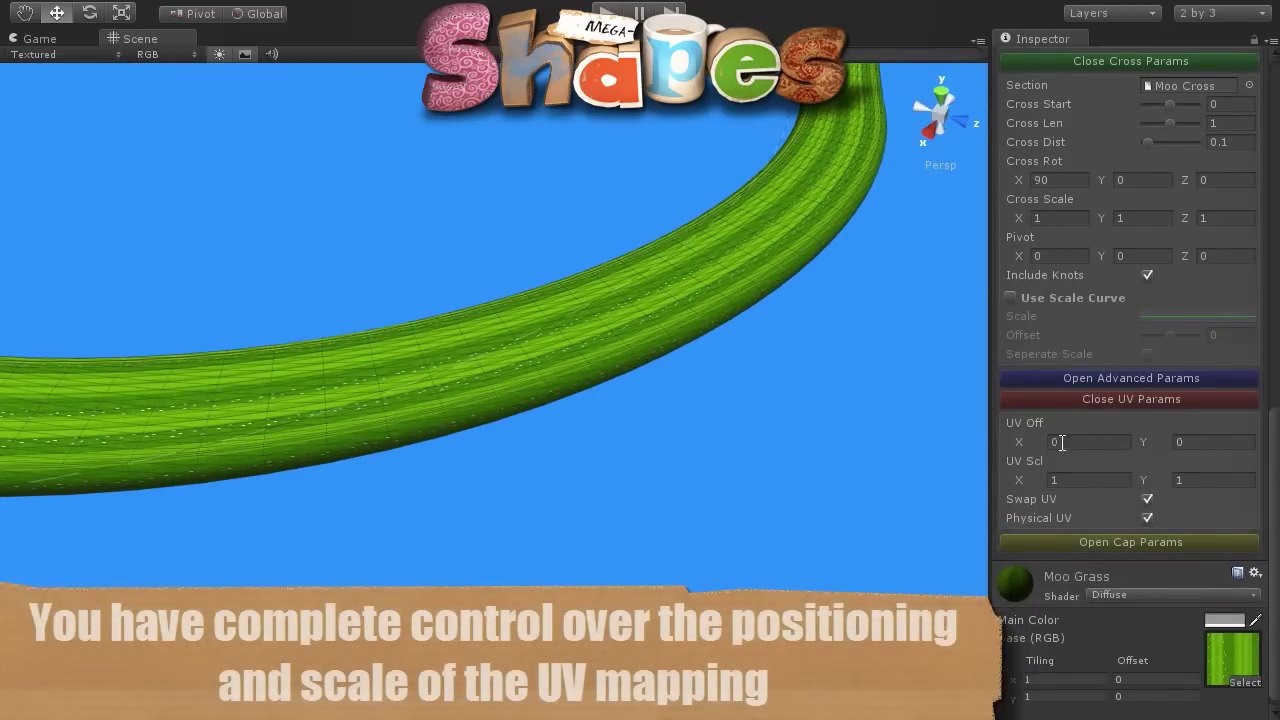
Set the grass loft's UV scale to 0.27 by 1.33
drag(1021, 443, 1045, 446)
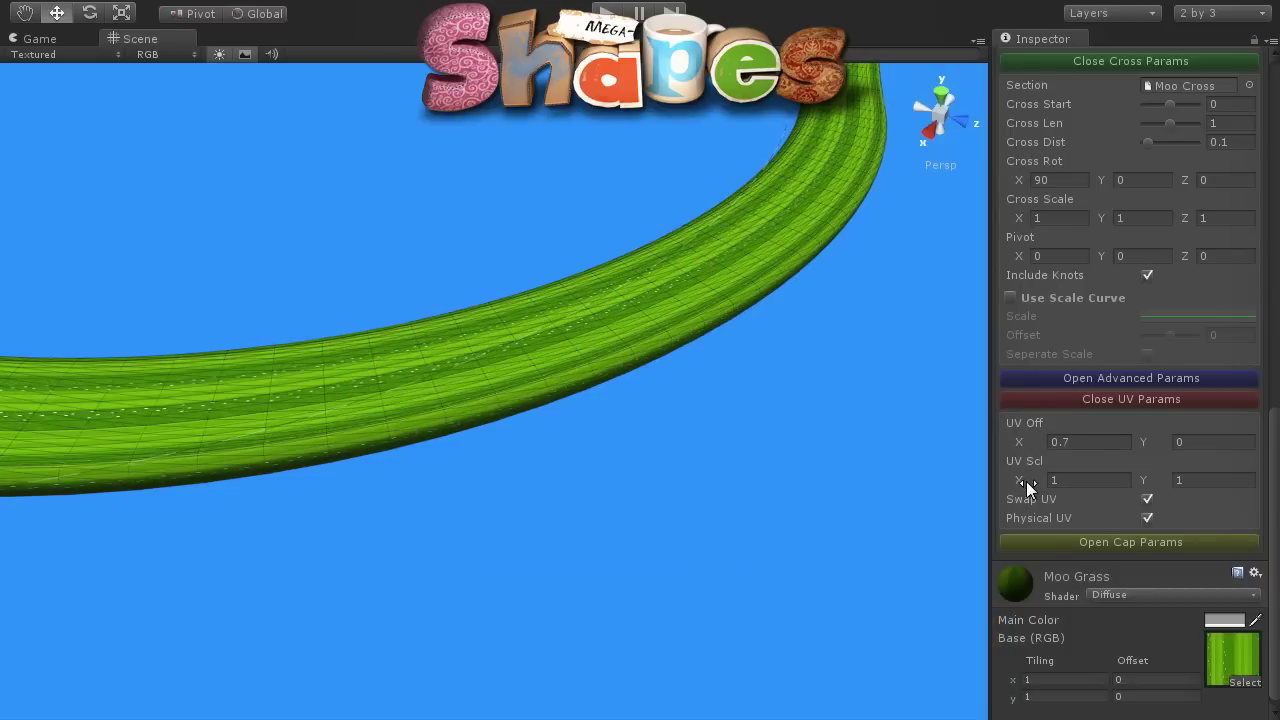
drag(1033, 478, 998, 481)
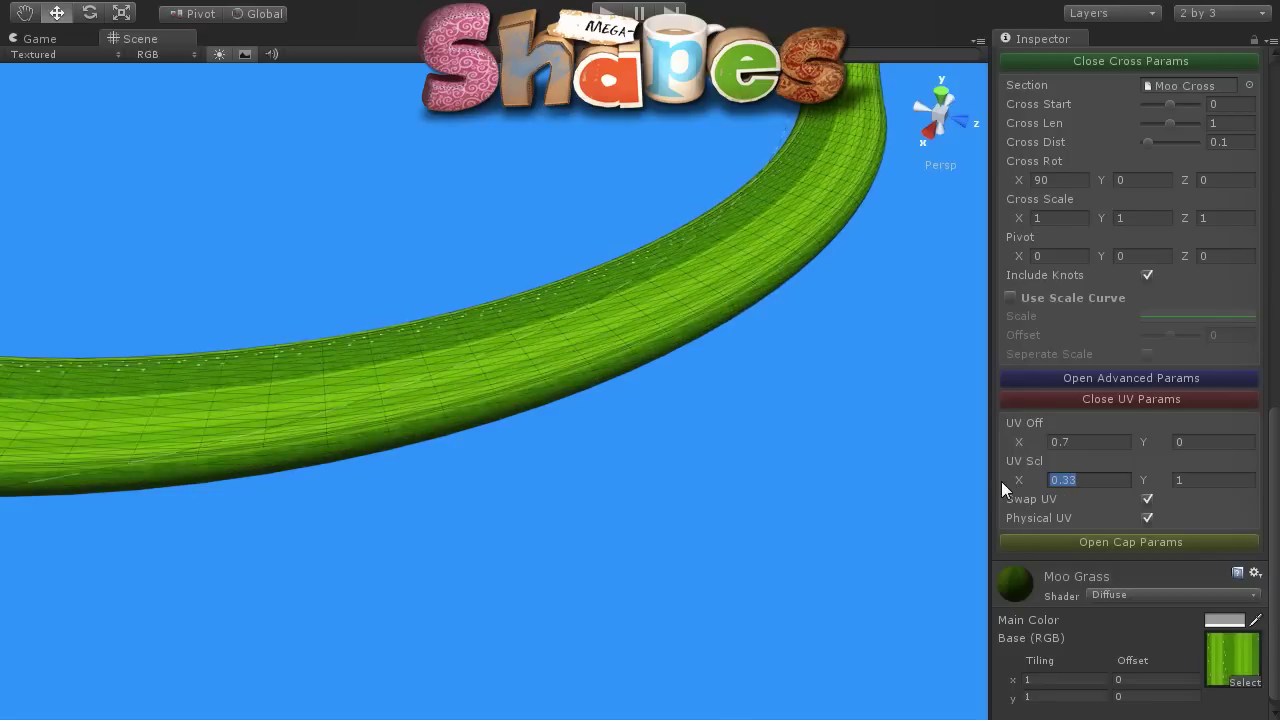
text(0.3)
key(Return)
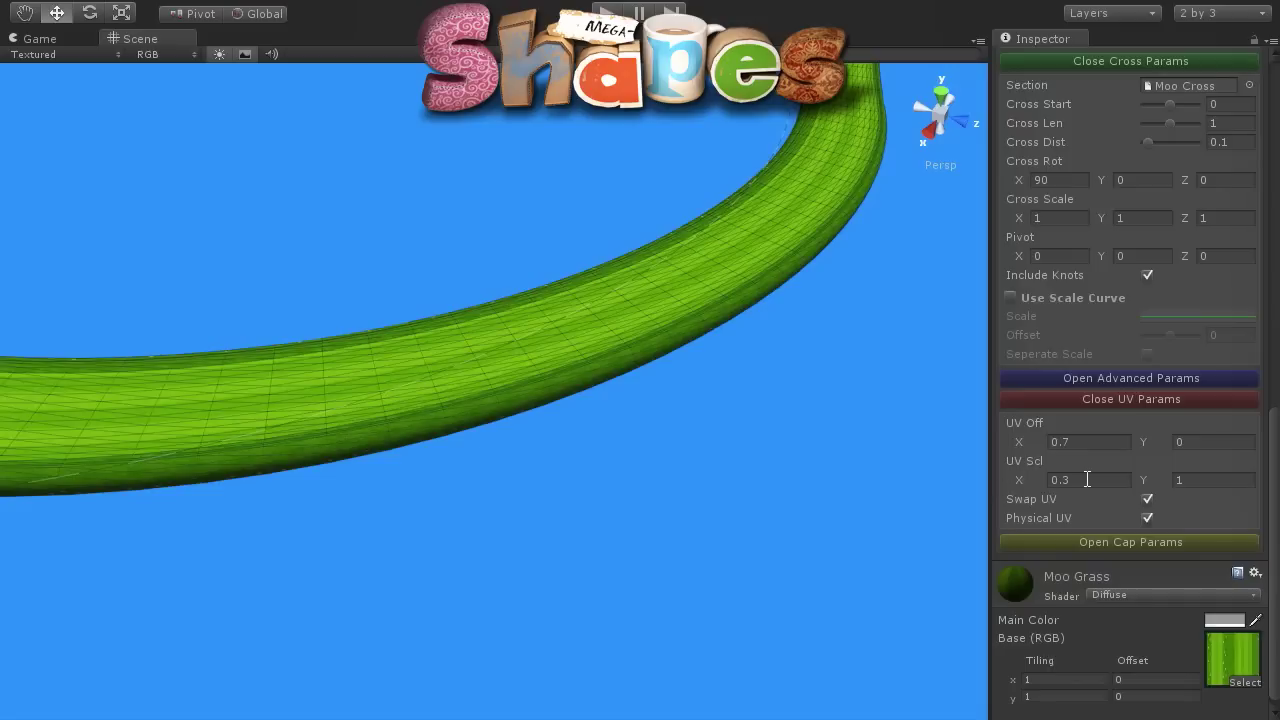
click(1064, 478)
text(0.27)
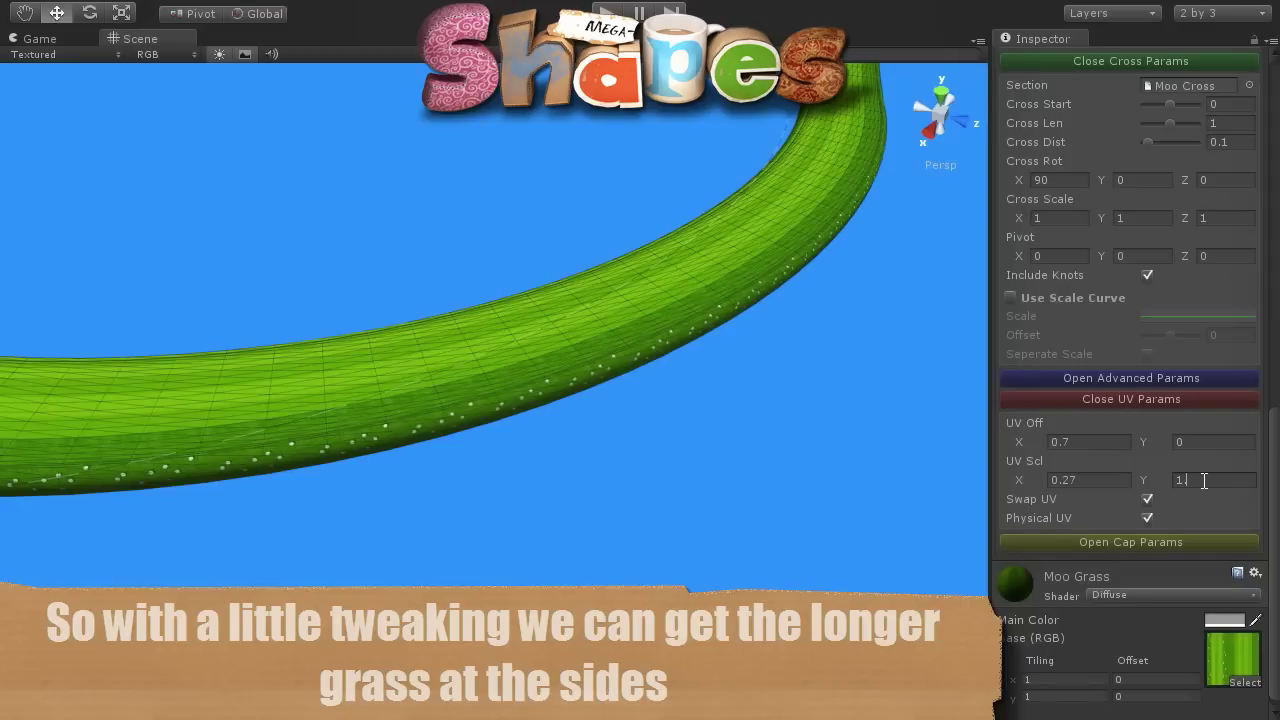
text(.33)
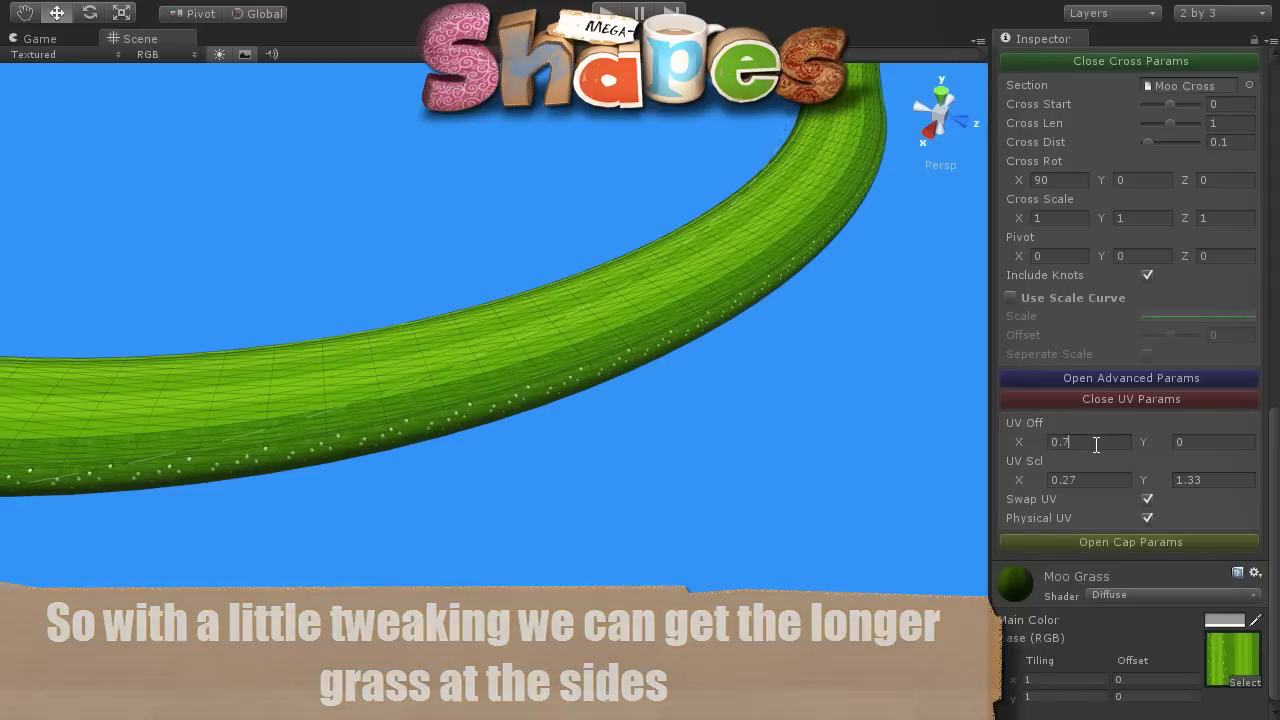
Set UV offset X to 1.28 so the grass stripes run along the road
drag(1098, 444, 995, 442)
text(0)
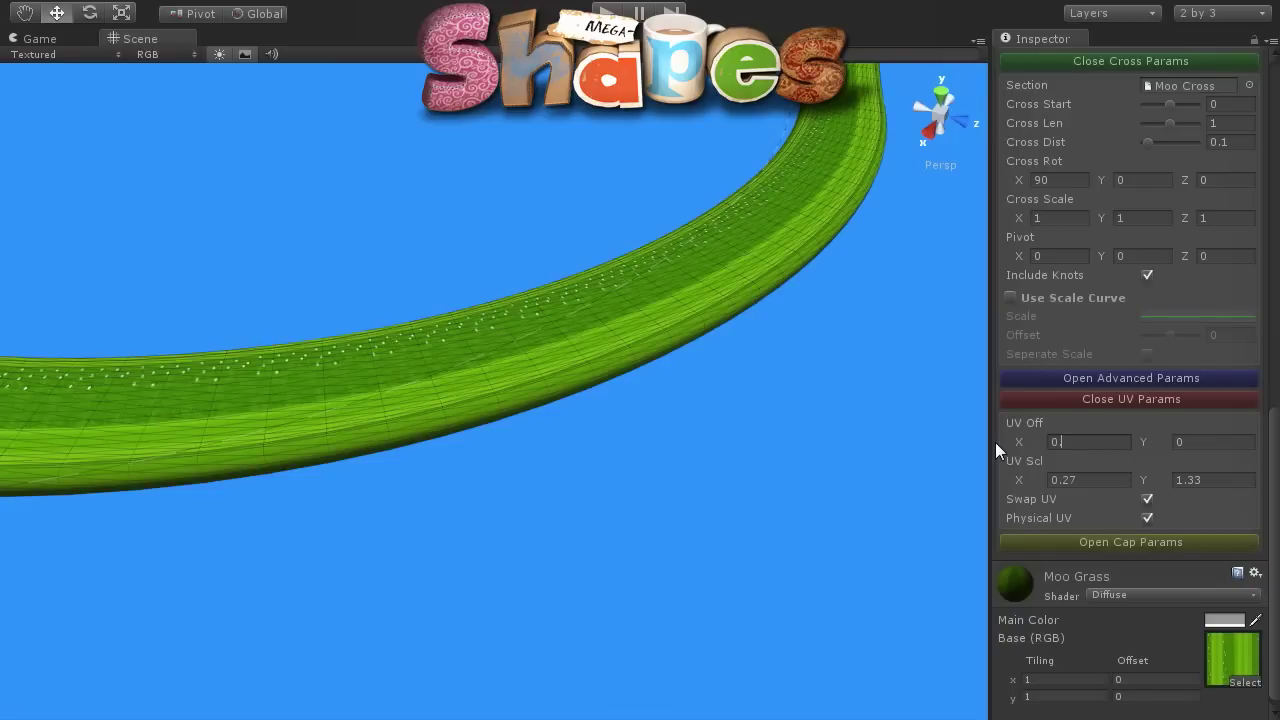
text(.83)
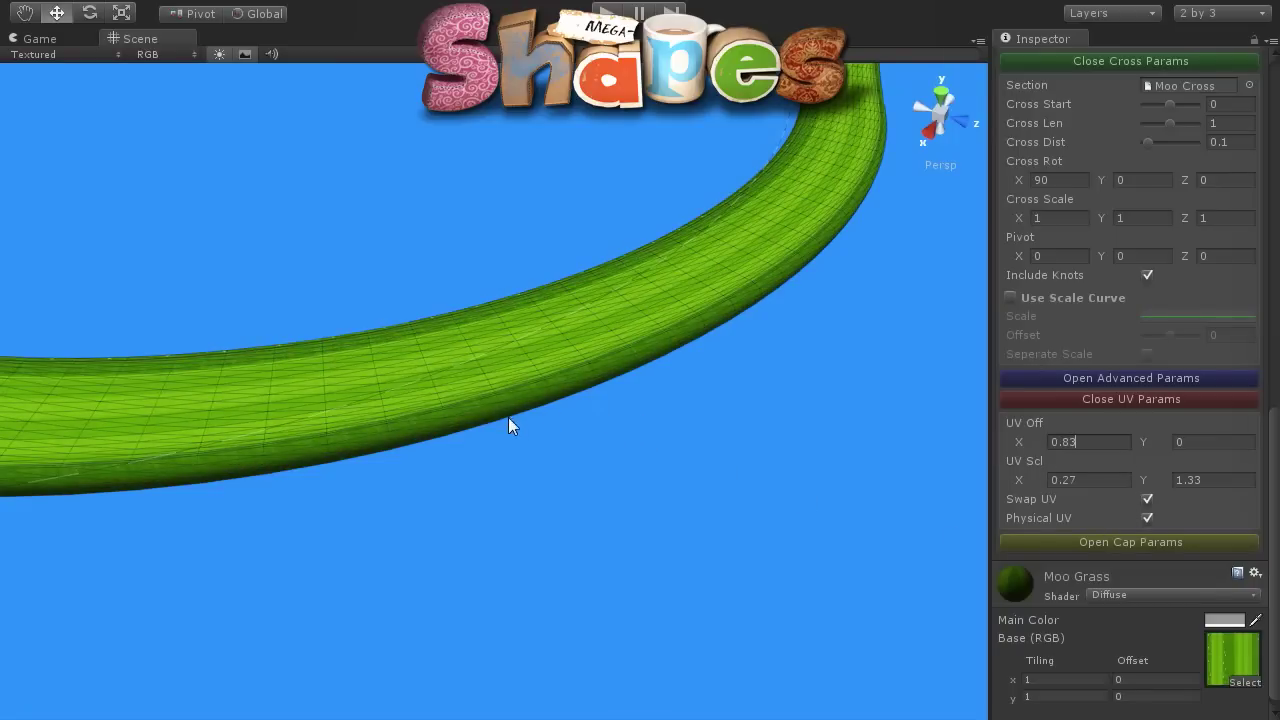
mouse_move(480, 457)
alt+mouse_down()
mouse_move(606, 509)
mouse_move(878, 499)
alt+mouse_up()
drag(1022, 442, 1036, 442)
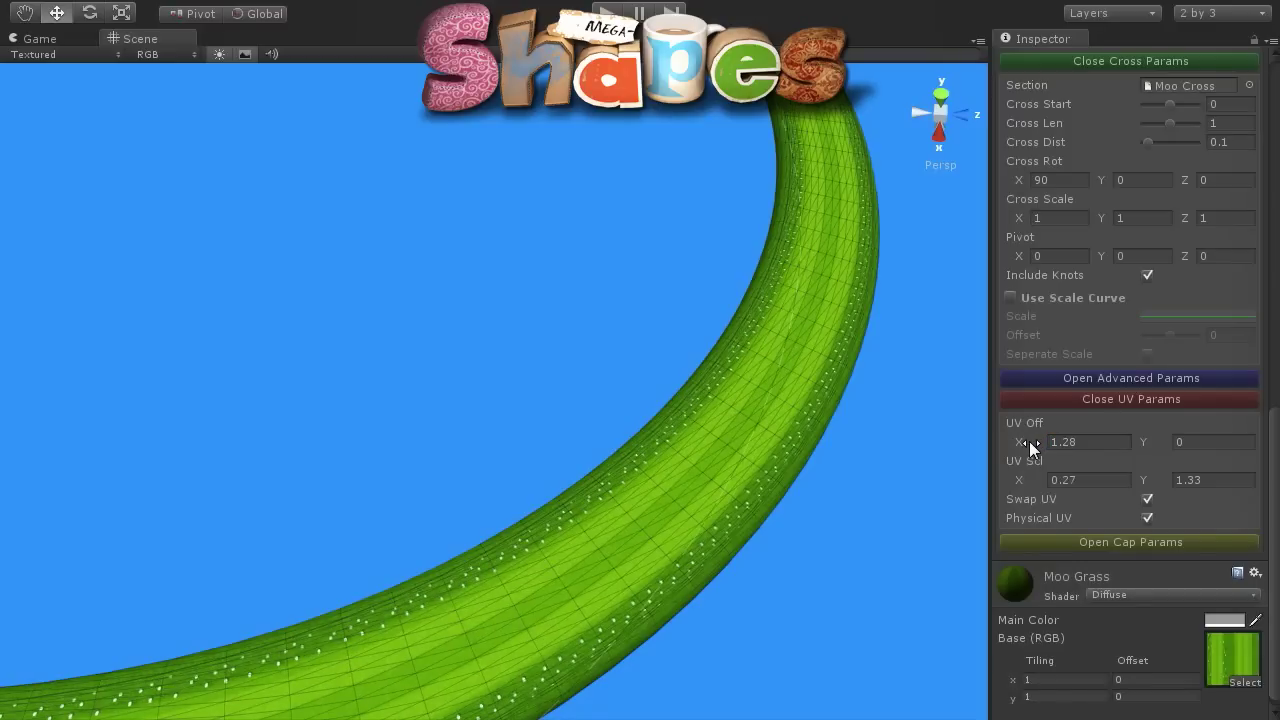
scroll(824, 519, up, 3)
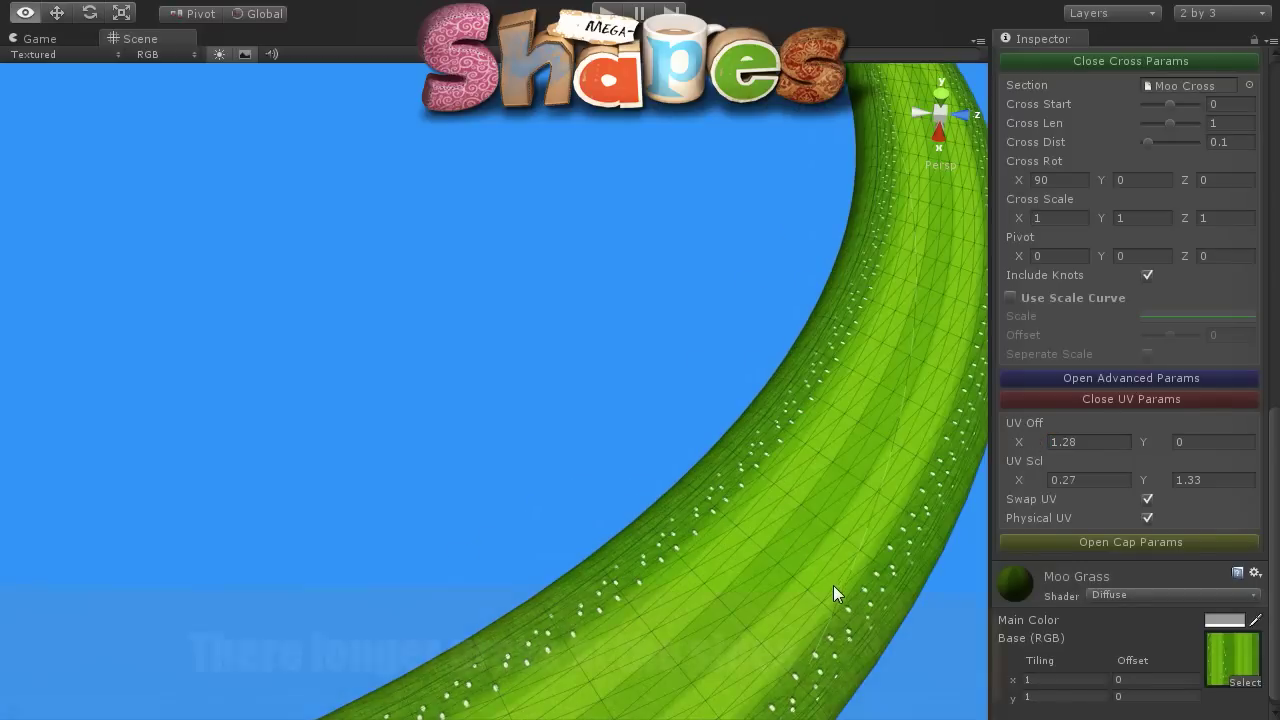
alt+drag(833, 585, 591, 415)
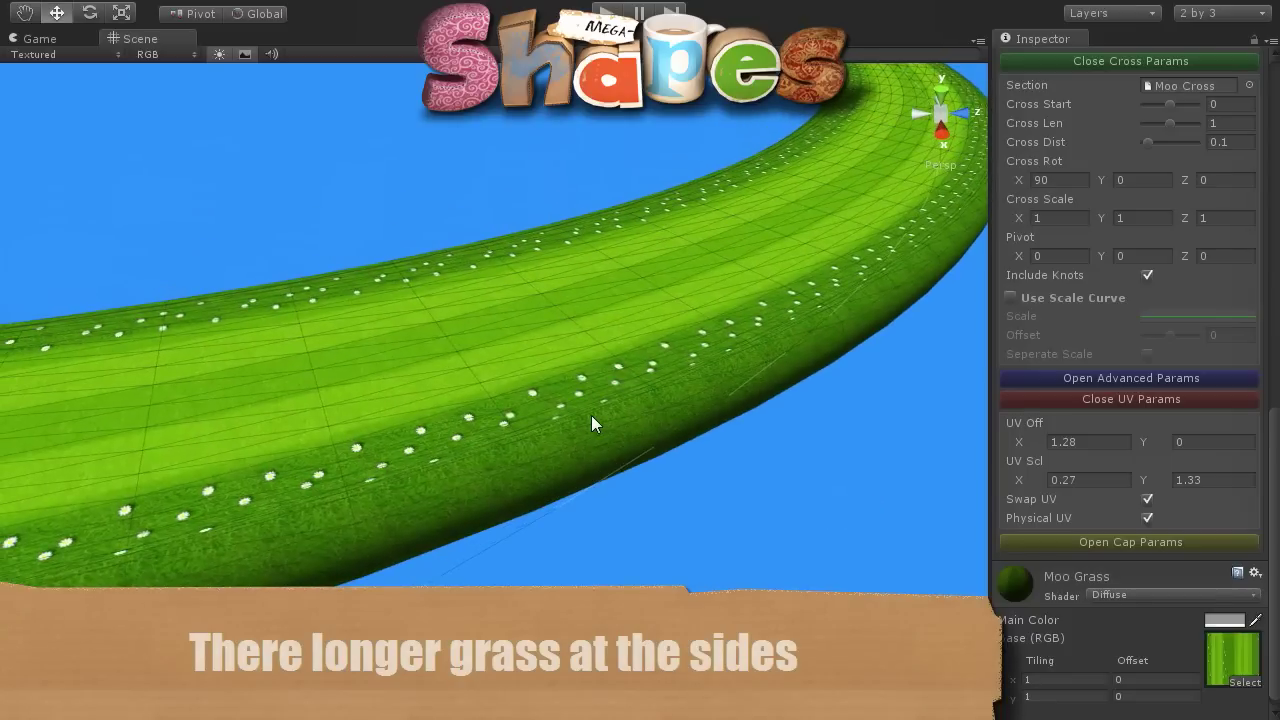
scroll(591, 415, down, 3)
scroll(590, 415, down, 3)
scroll(590, 415, down, 2)
scroll(590, 415, down, 2)
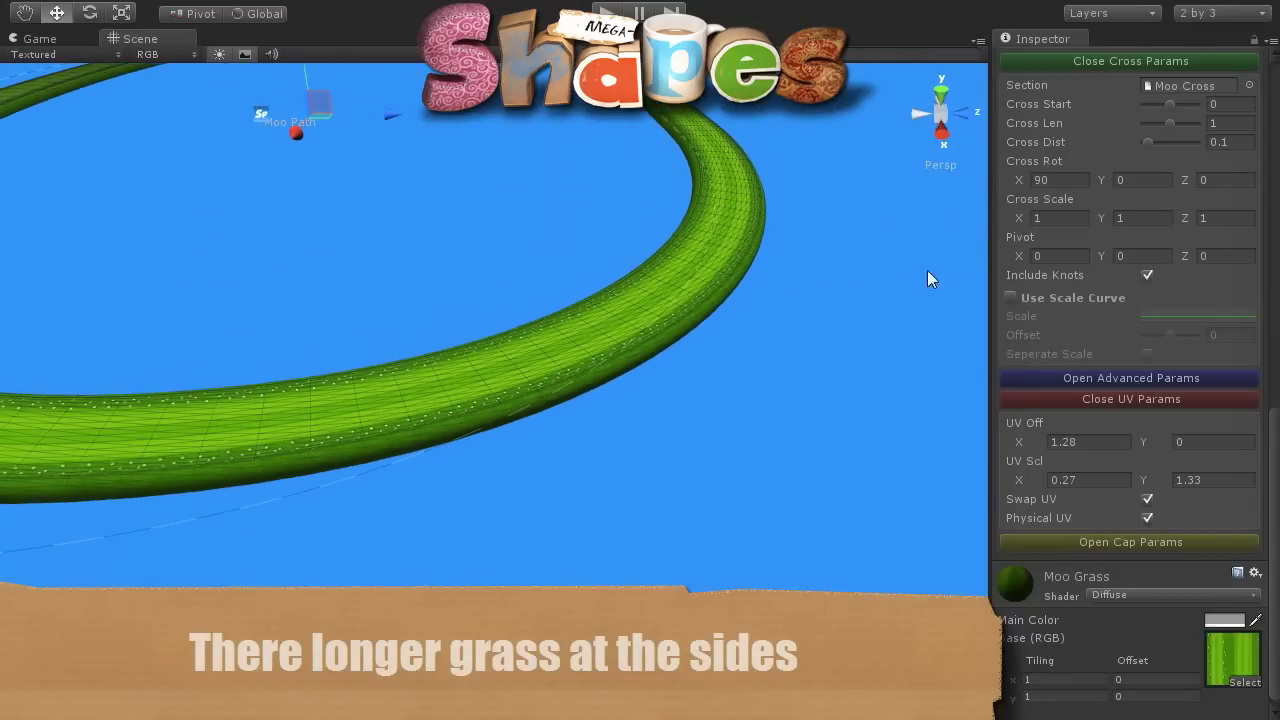
drag(1278, 475, 1278, 155)
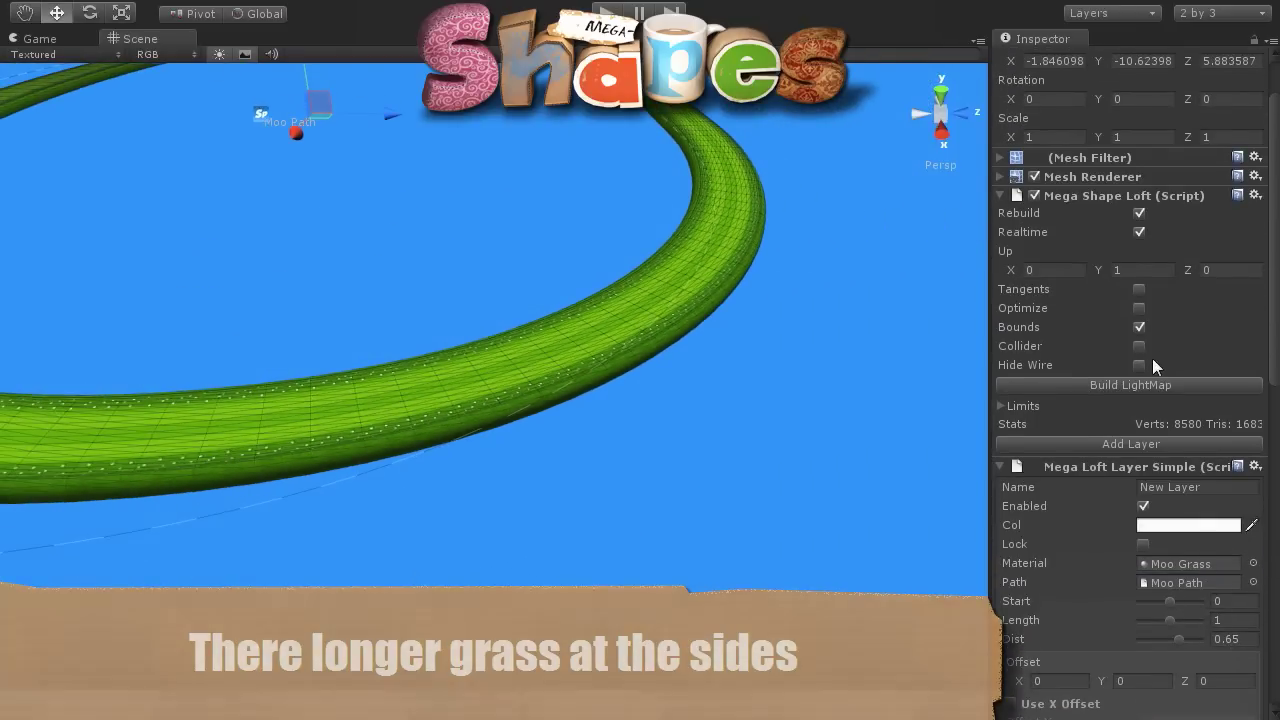
Tick Hide Wire on the Mega Shape Loft and view the clean grass loop from around it
click(1139, 365)
middle_drag(411, 291, 623, 365)
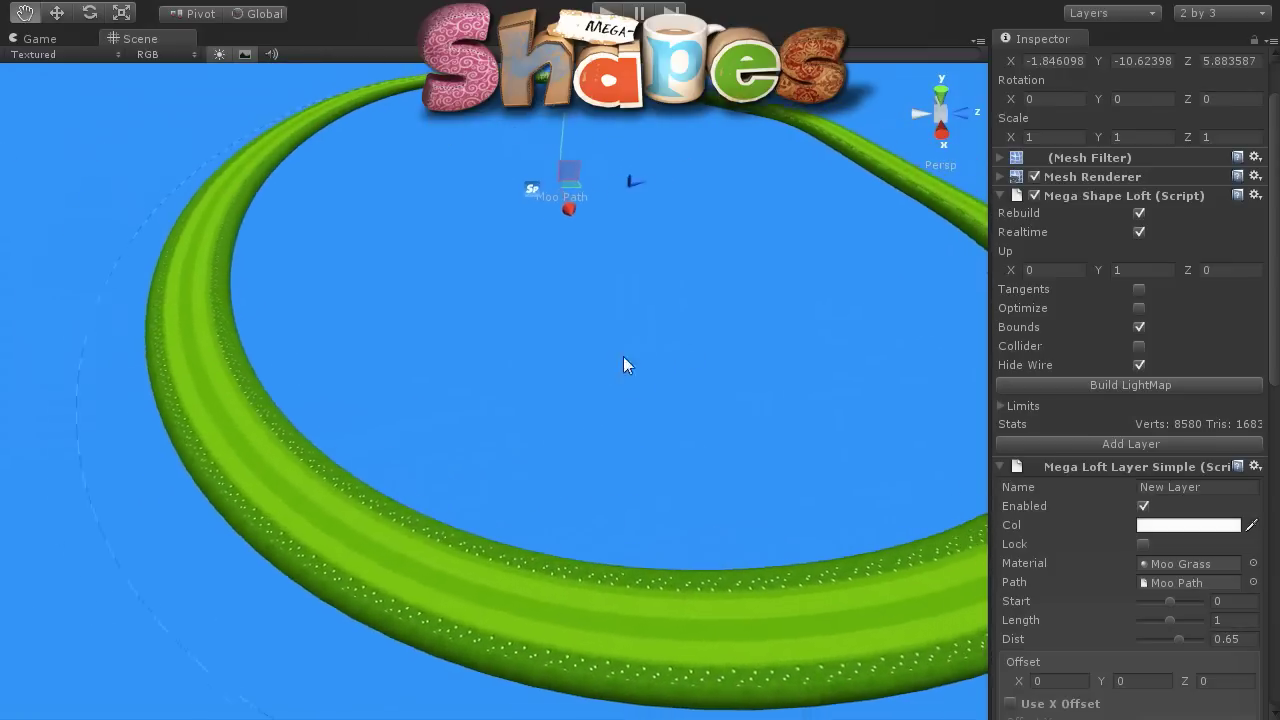
mouse_move(623, 365)
alt+mouse_down()
mouse_move(574, 354)
mouse_move(586, 346)
mouse_move(597, 449)
mouse_move(378, 438)
mouse_move(300, 351)
mouse_move(534, 367)
mouse_move(520, 454)
mouse_move(434, 371)
mouse_move(677, 371)
mouse_move(579, 366)
alt+mouse_up()
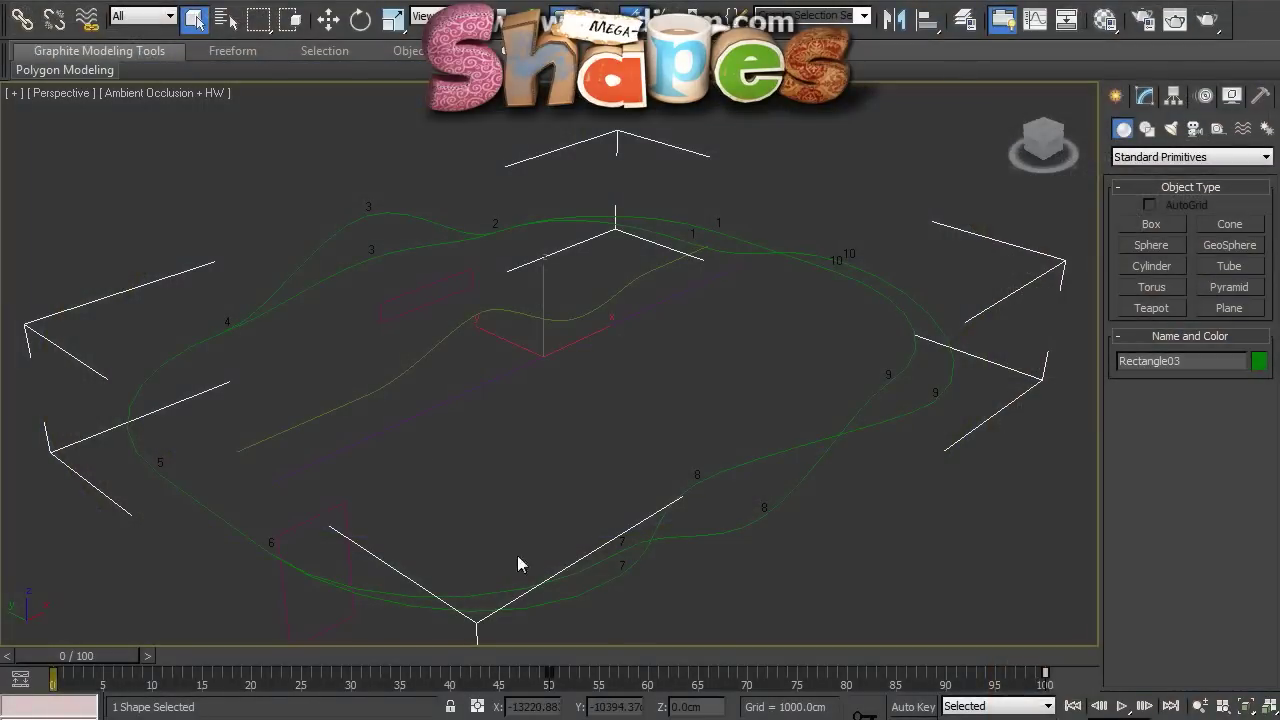
In 3ds Max, start an Export Selected of the spline shape from the File menu
alt+middle_drag(595, 371, 582, 400)
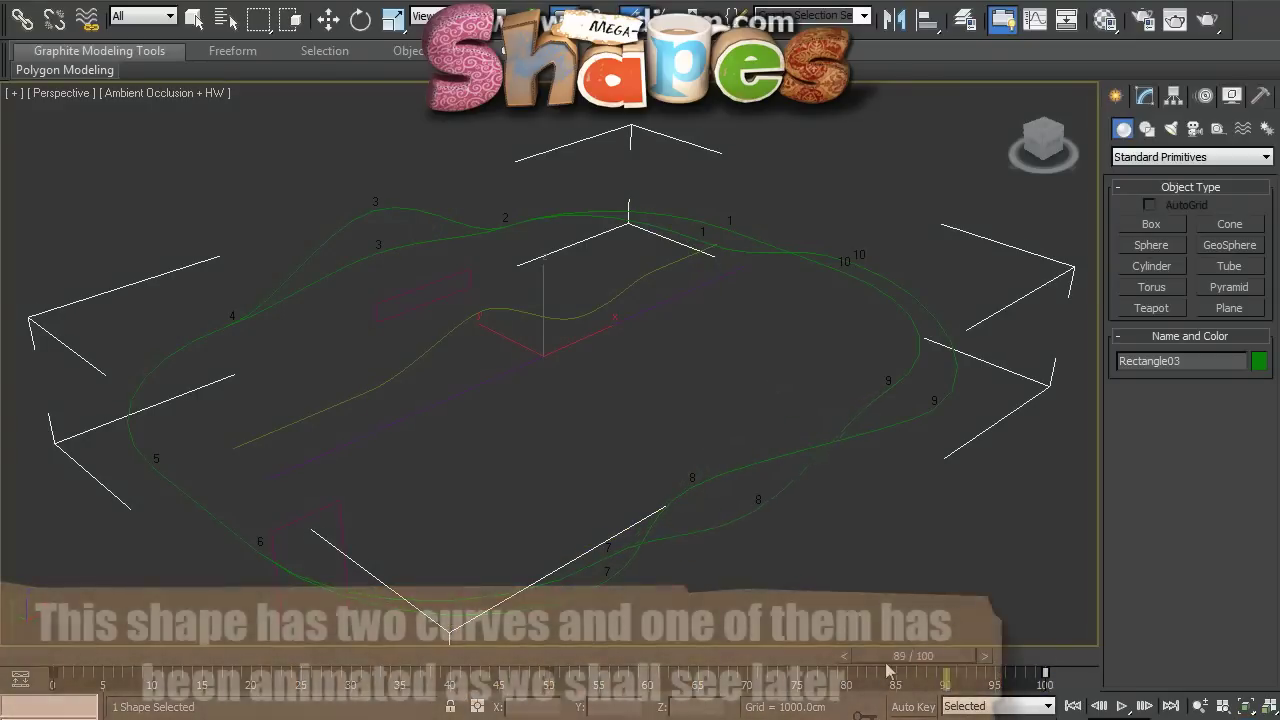
alt+middle_drag(182, 372, 182, 372)
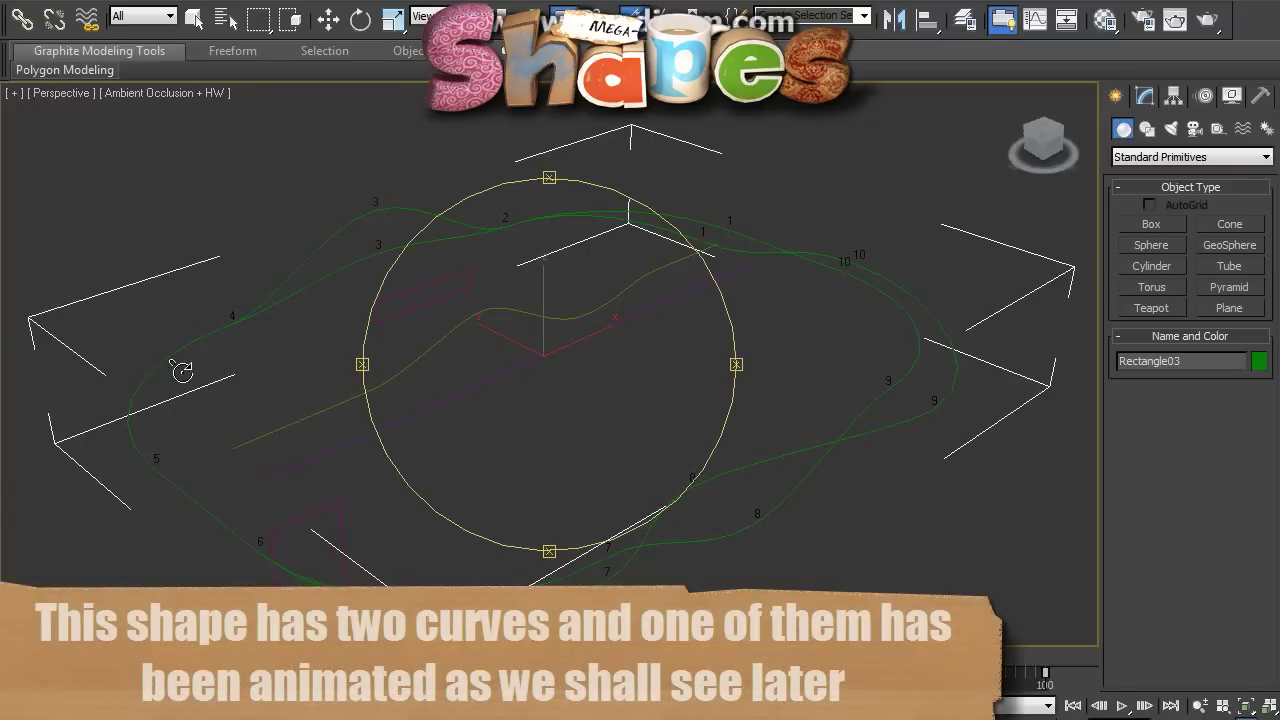
key(alt+f)
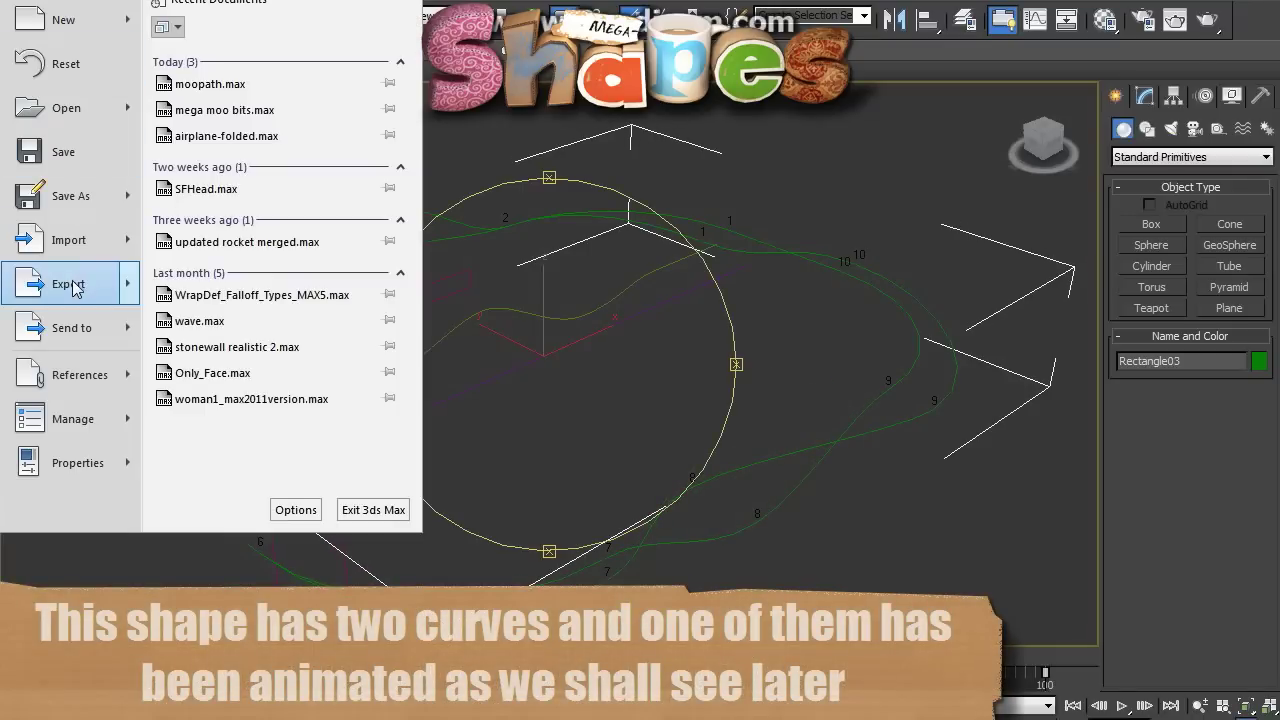
mouse_move(60, 282)
click(247, 117)
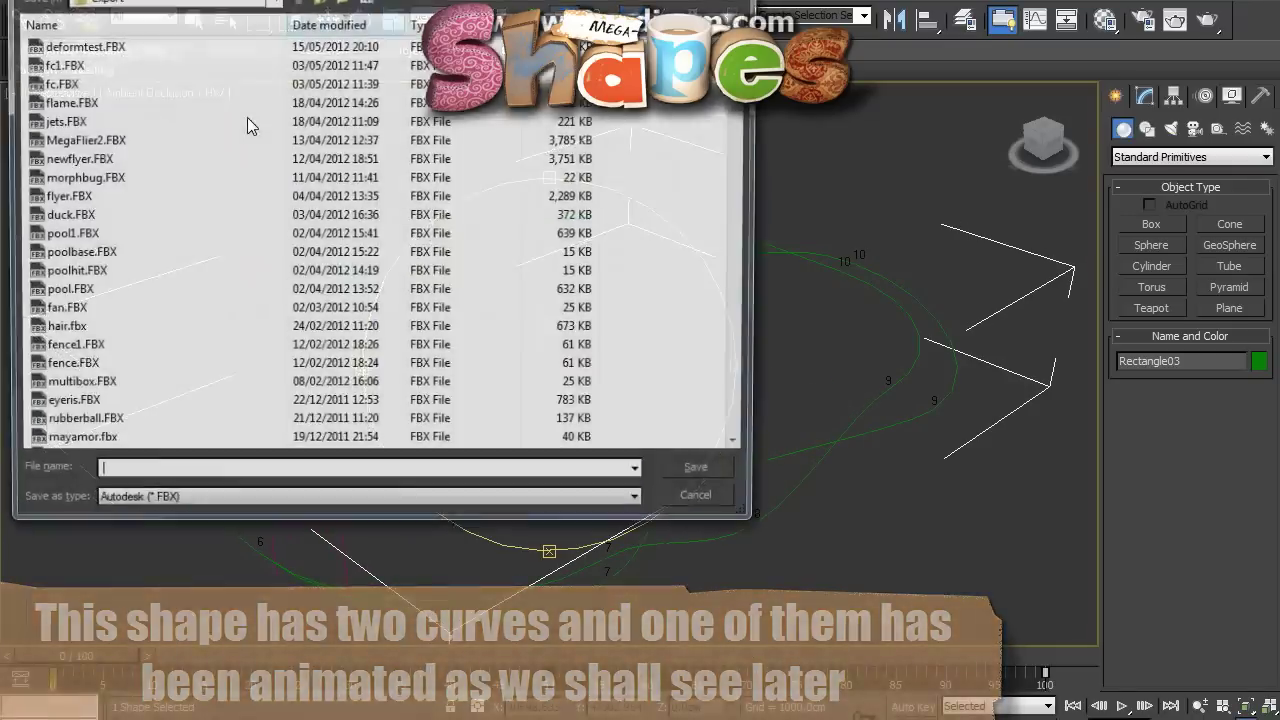
Save it as moopath.spl in MegaFiers Shape Export (*.SPL) format in the moo first test scene folder
click(240, 507)
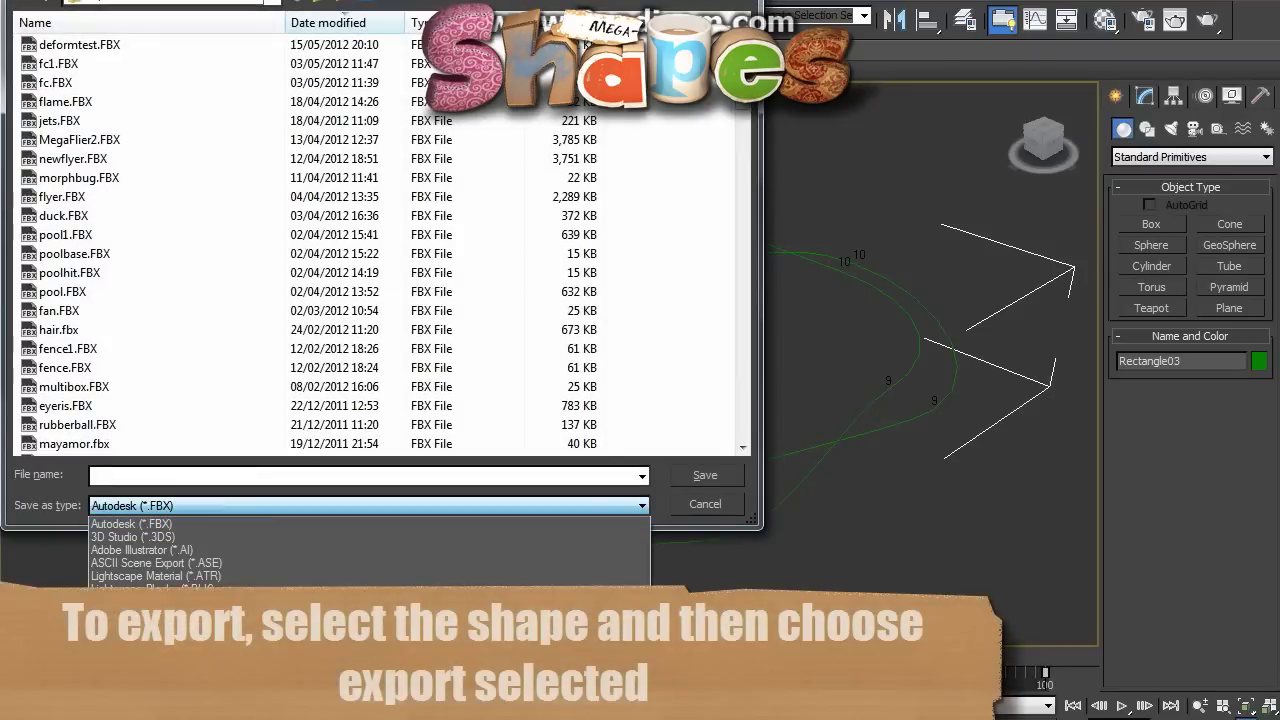
click(217, 640)
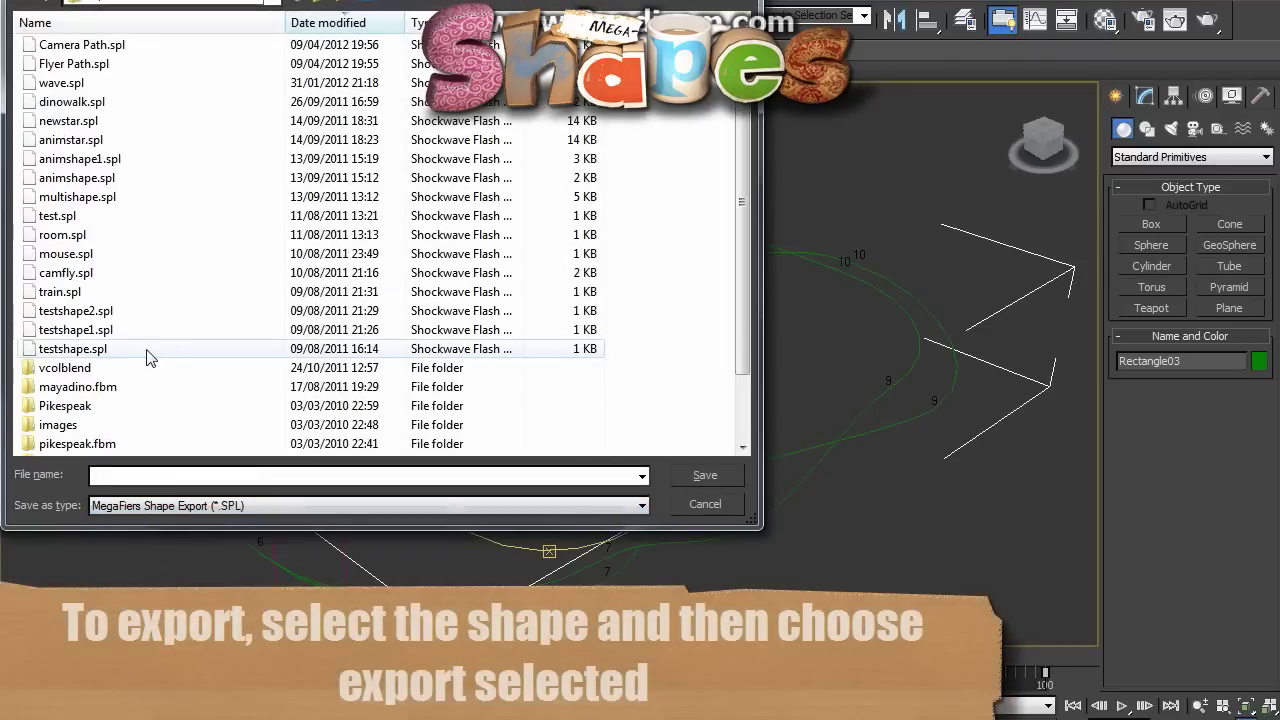
click(270, 4)
click(177, 143)
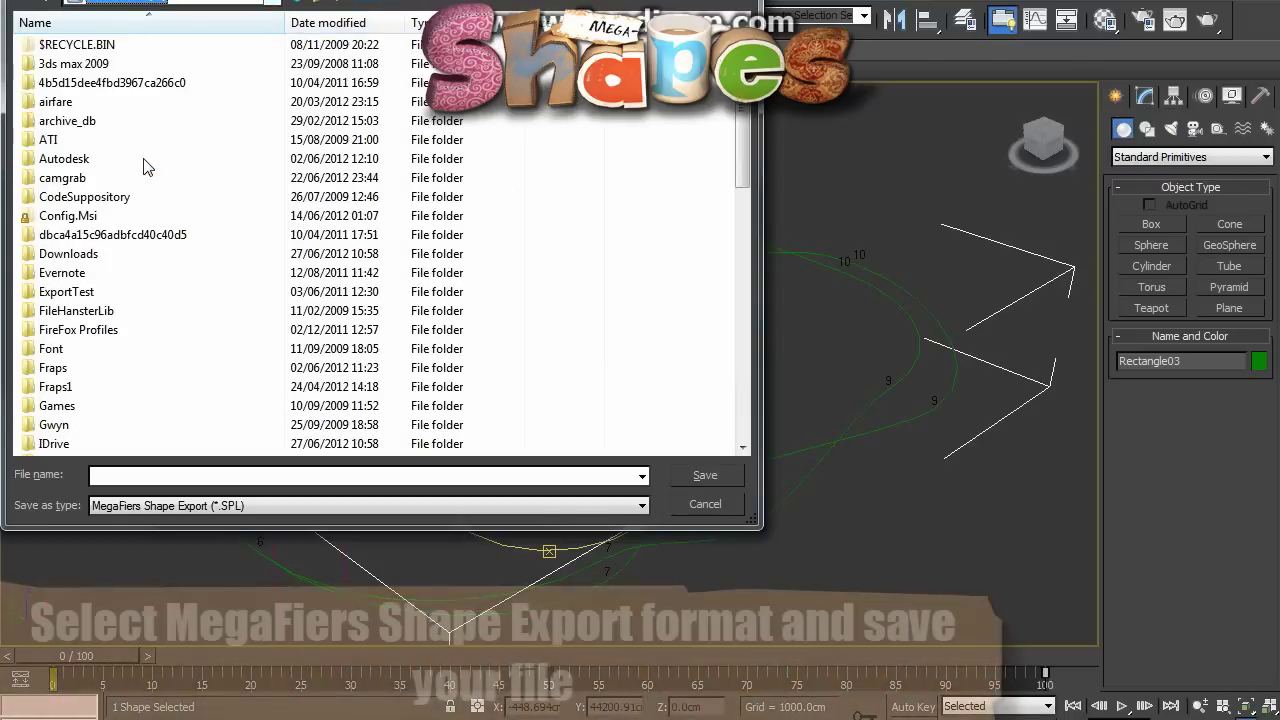
drag(738, 154, 746, 210)
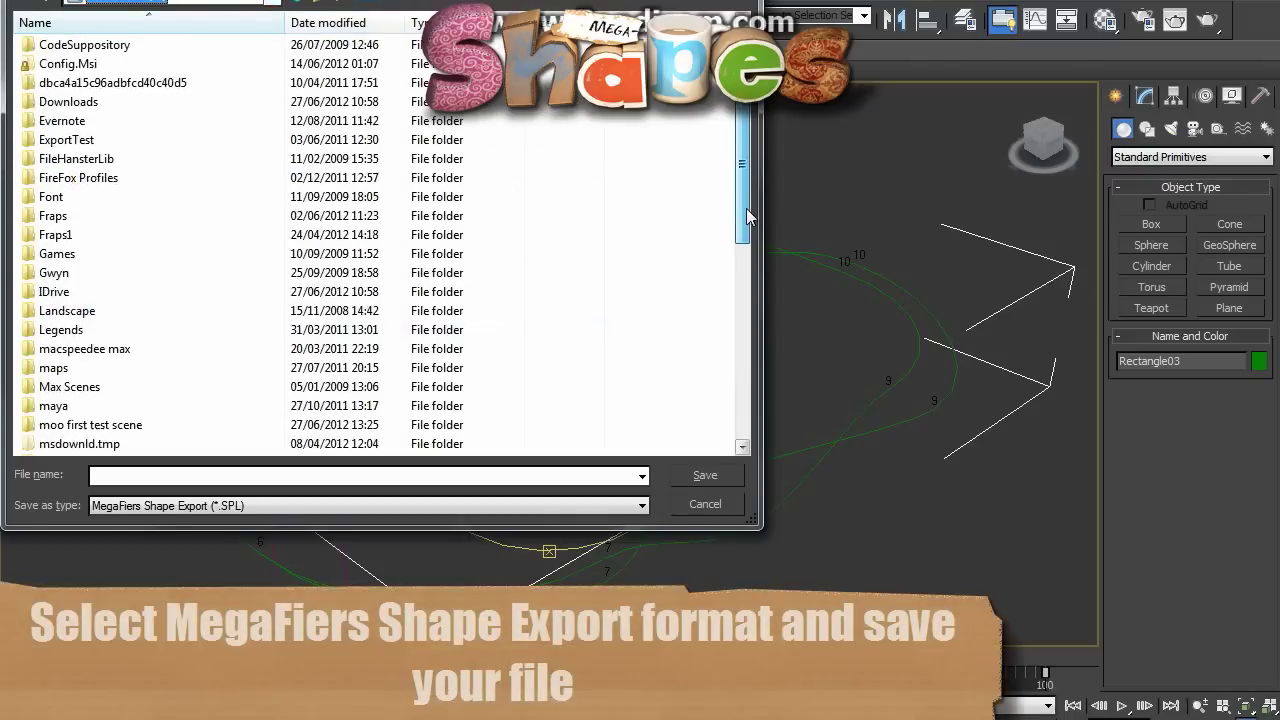
double_click(108, 406)
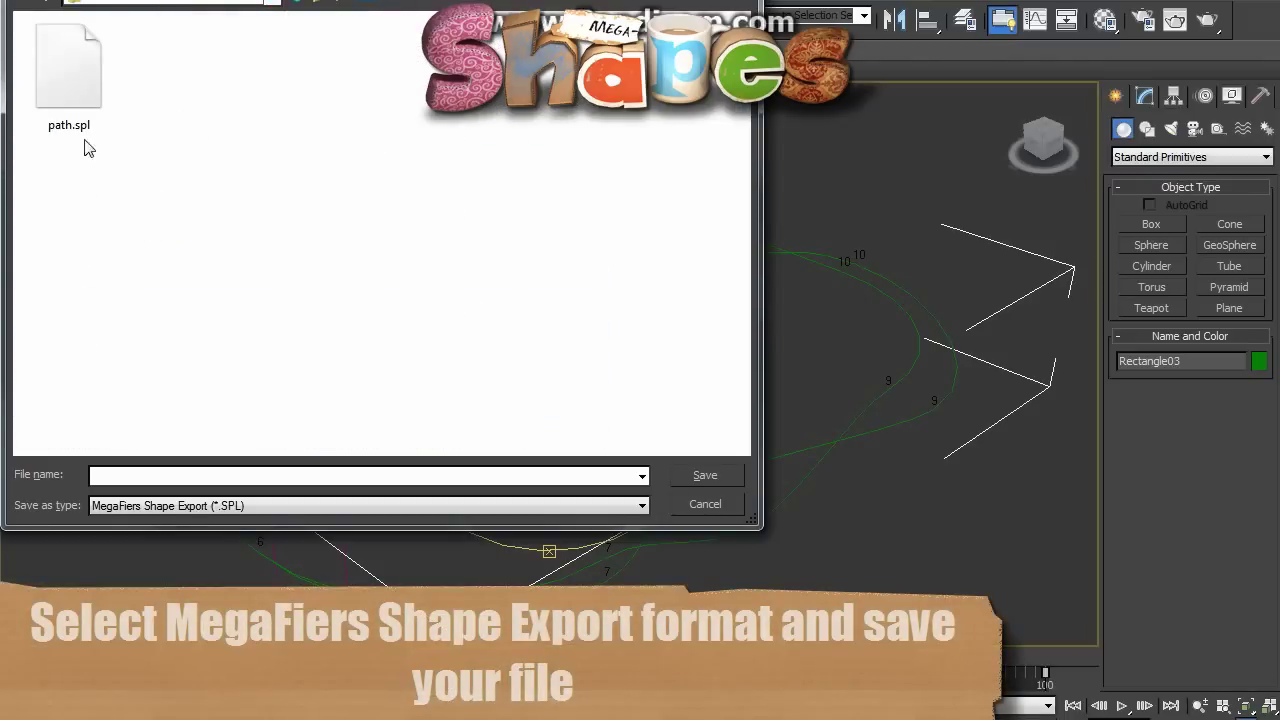
click(150, 472)
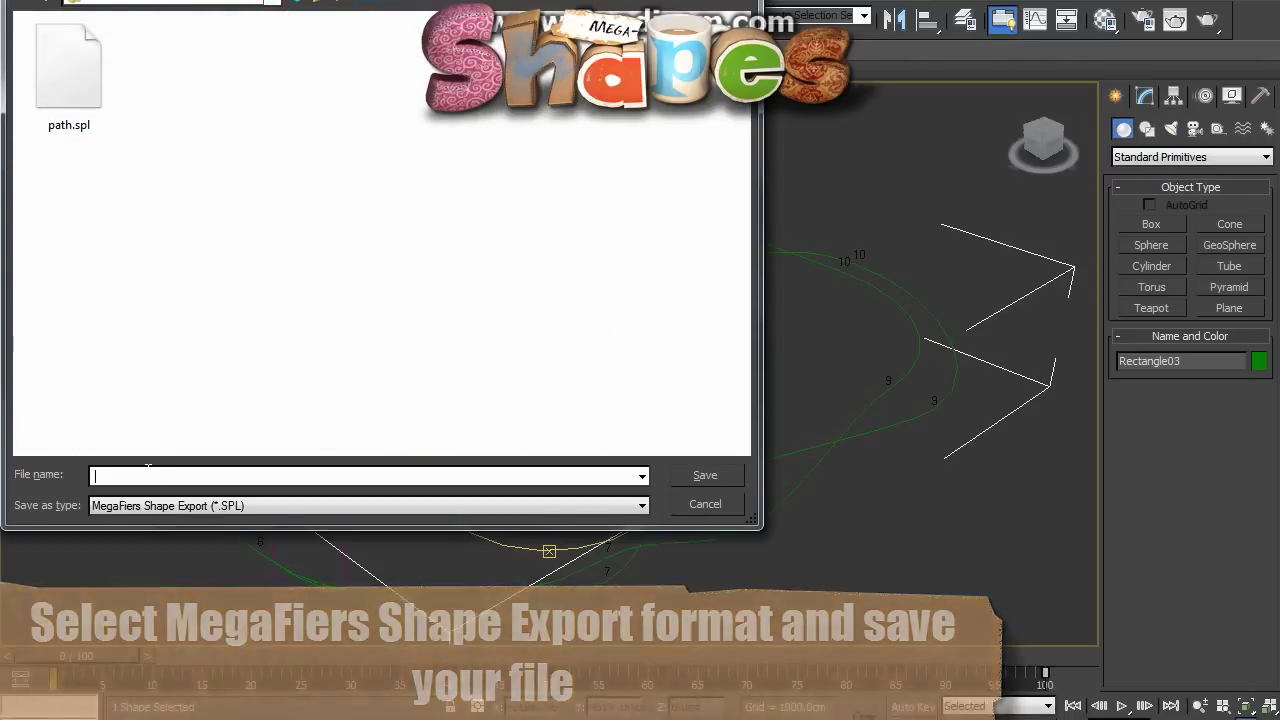
text(moopath)
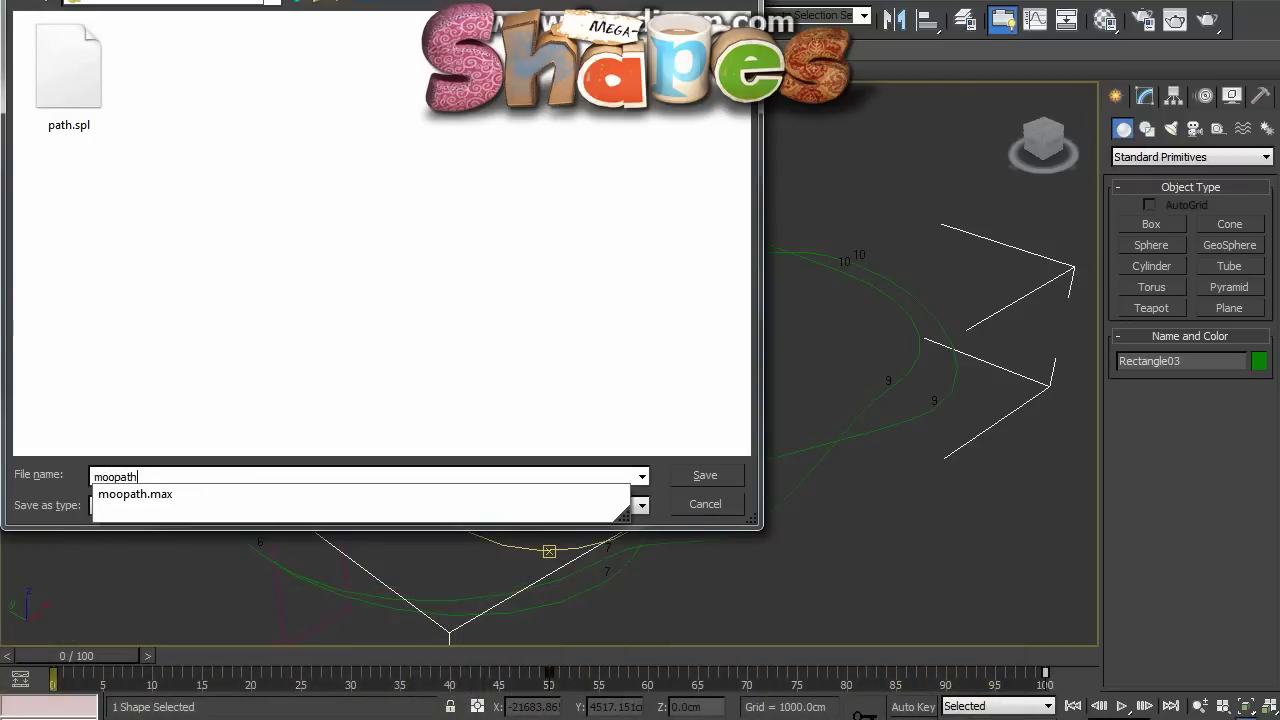
text(.spl)
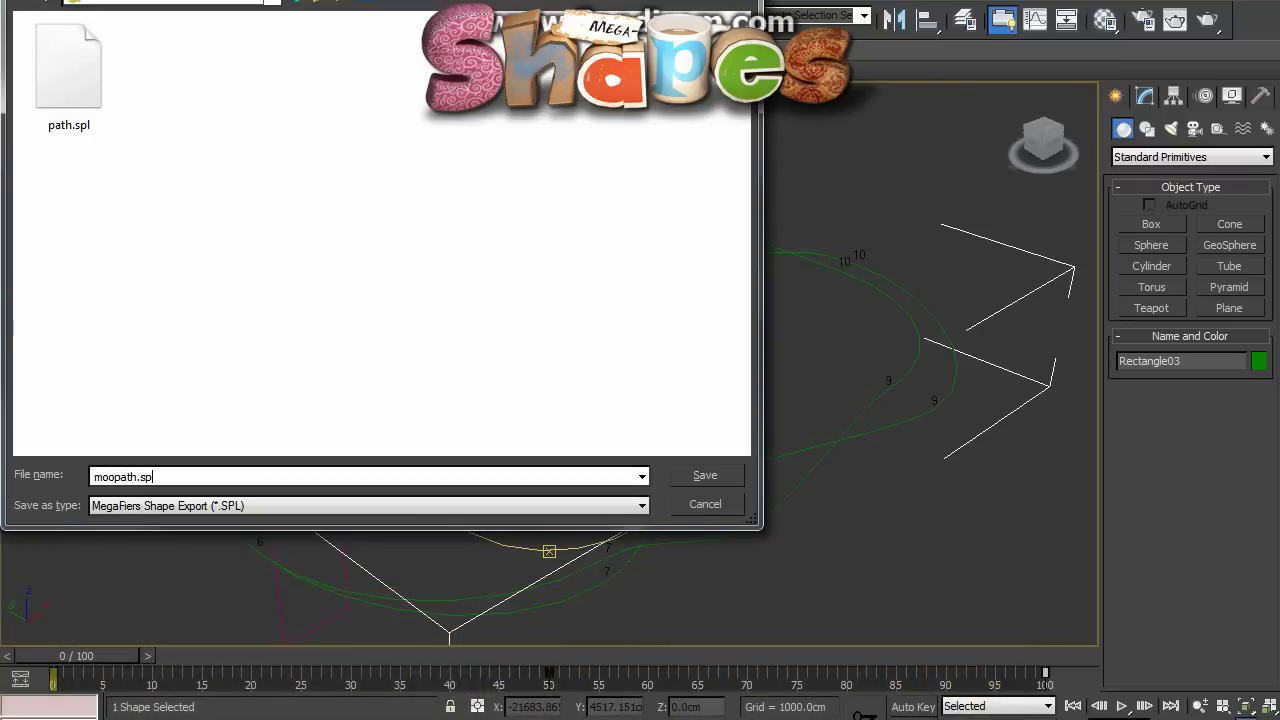
click(706, 477)
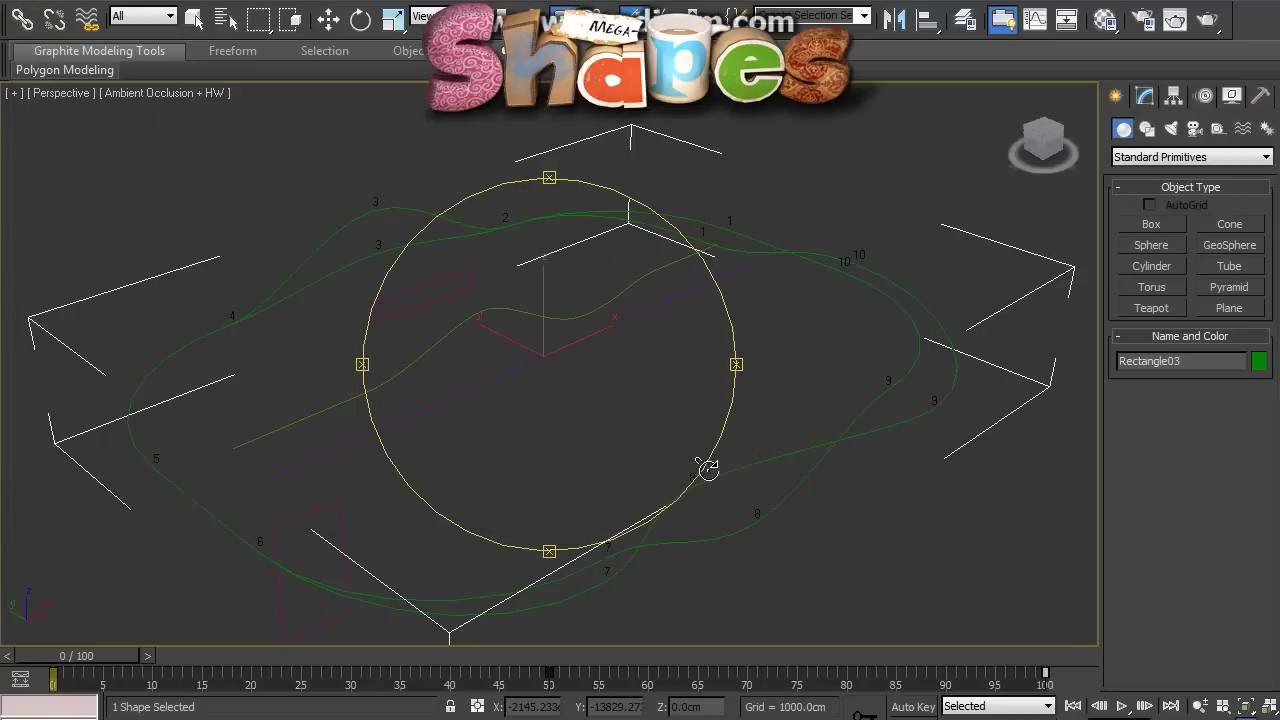
mouse_move(636, 430)
alt+middle_down()
mouse_move(583, 426)
mouse_move(607, 411)
alt+middle_up()
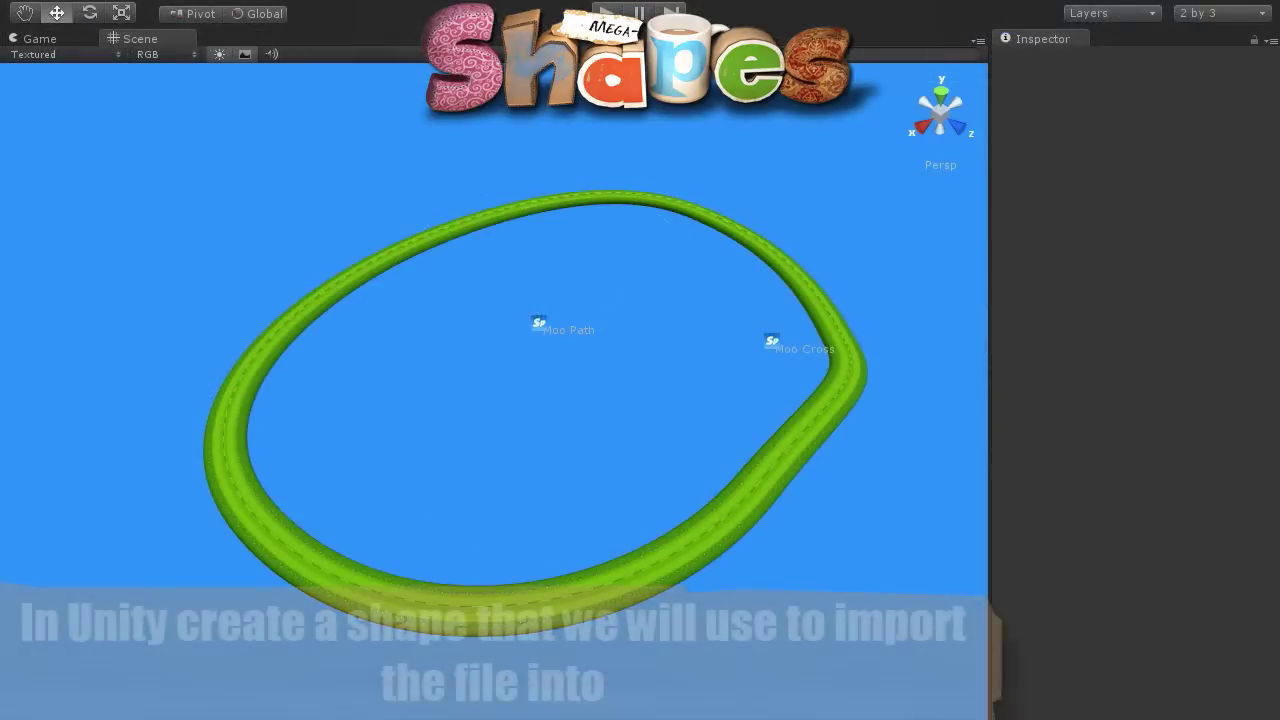
Create a new Mega Shapes Circle shape in Unity
click(135, 0)
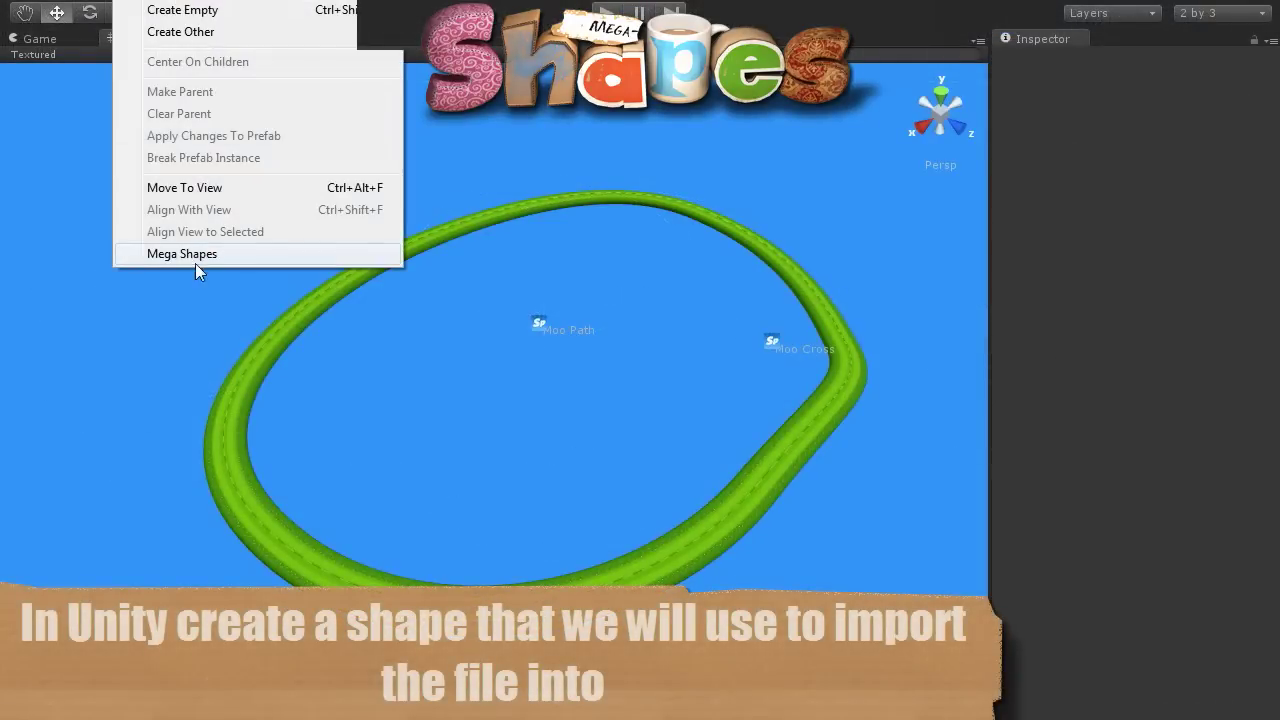
click(195, 262)
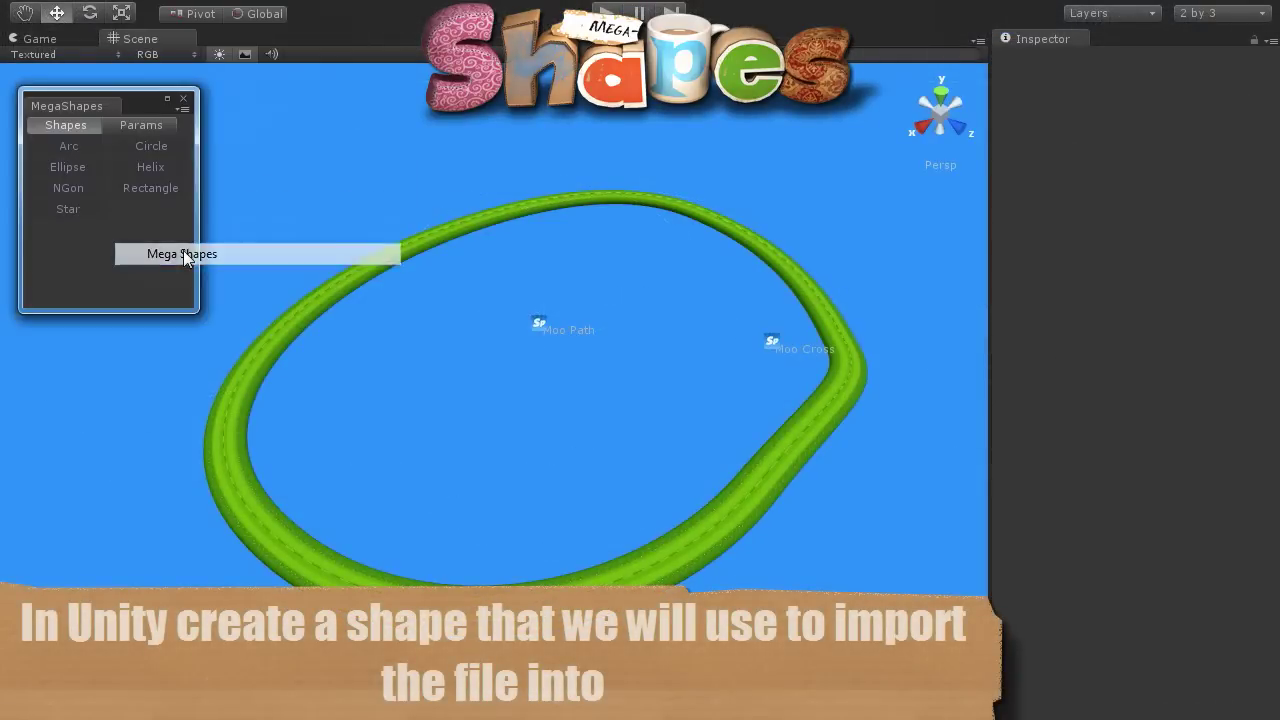
click(139, 147)
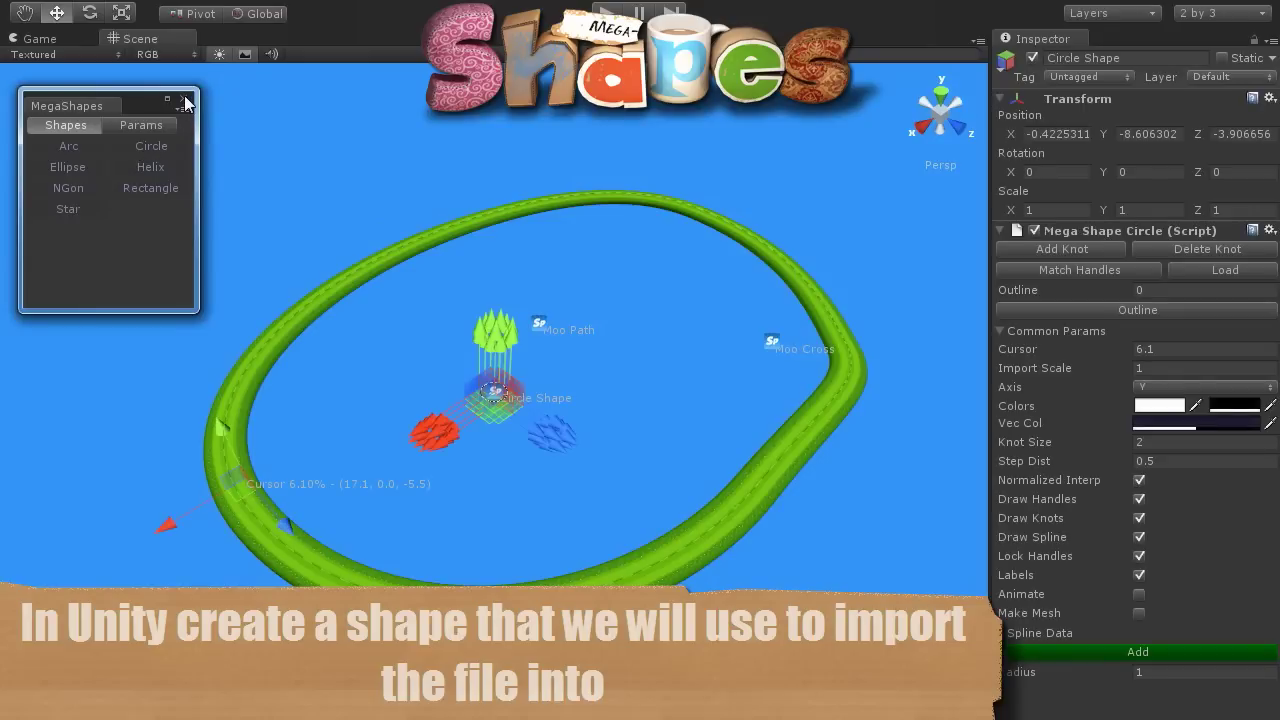
click(184, 98)
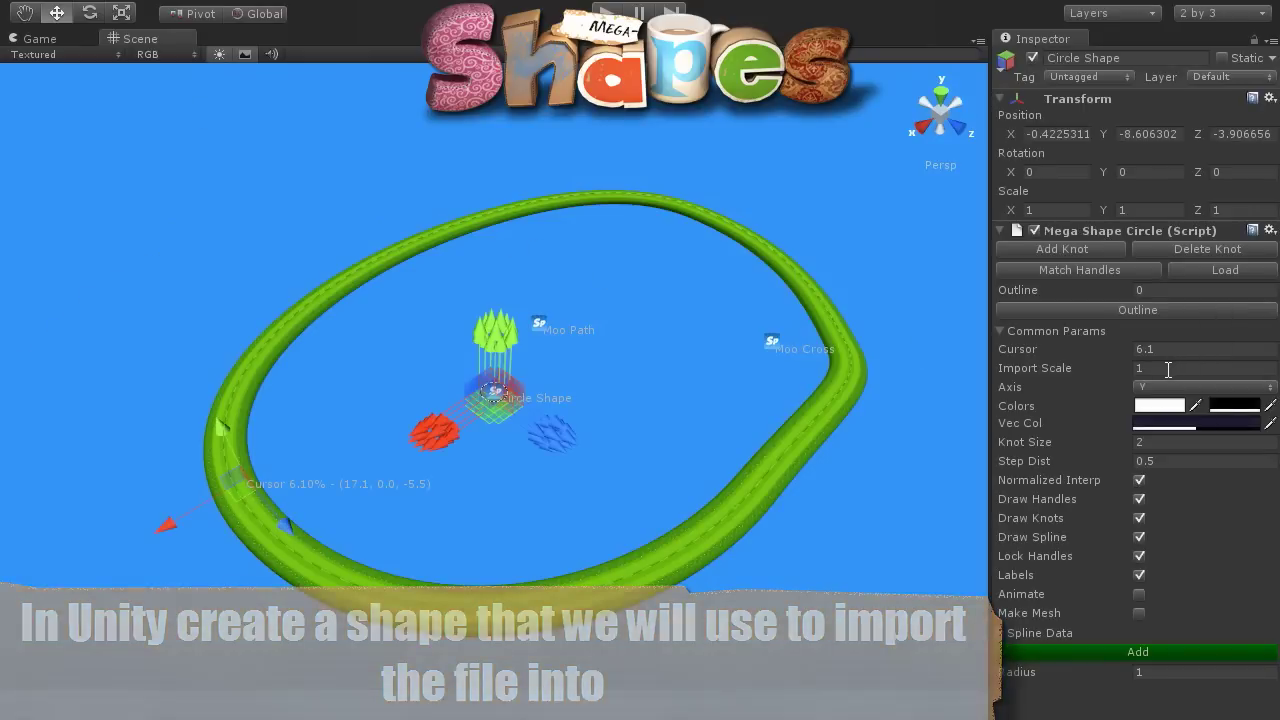
Set Import Scale to 0.1, load moopath.spl, enable Animate and raise Step Dist
click(1136, 369)
text(0.)
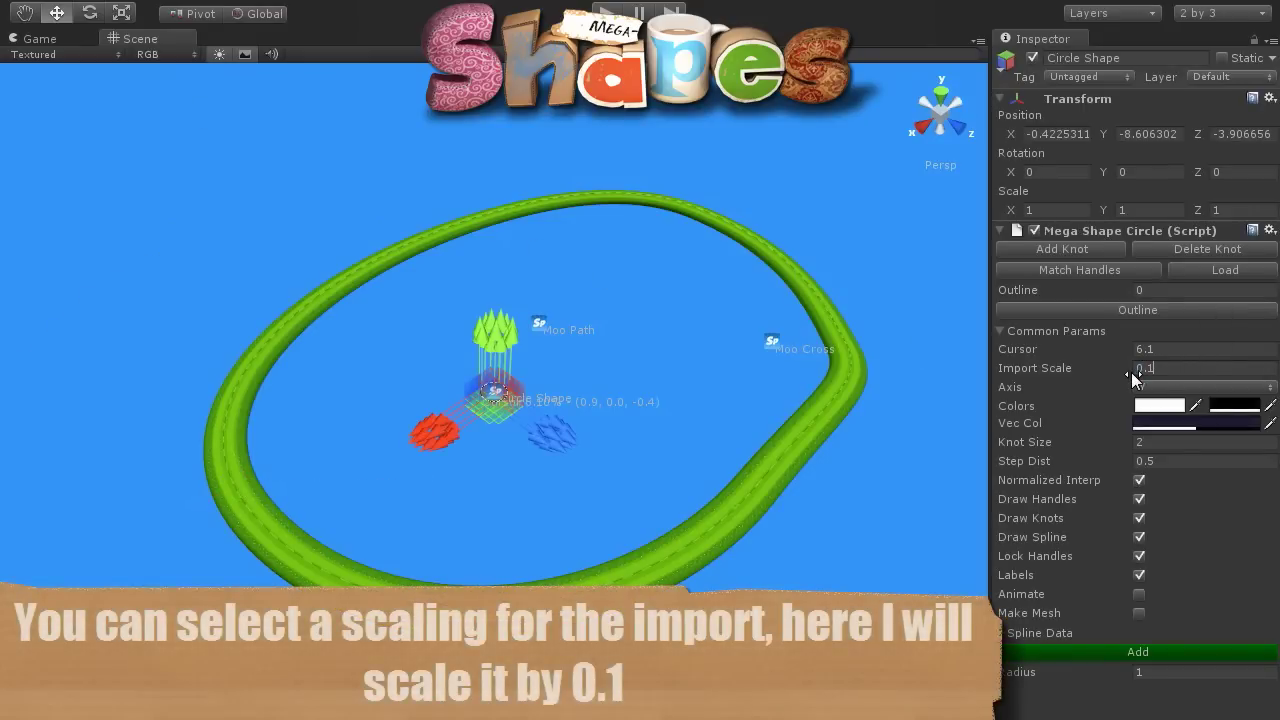
click(1224, 271)
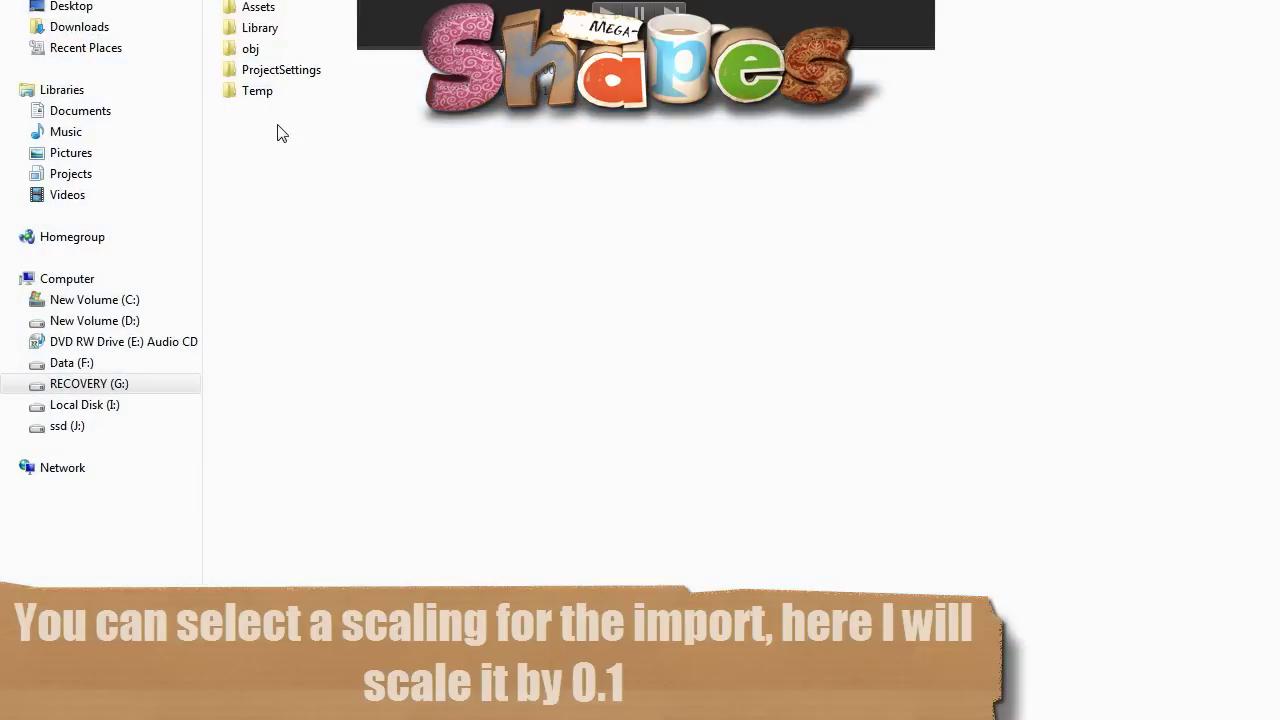
click(110, 322)
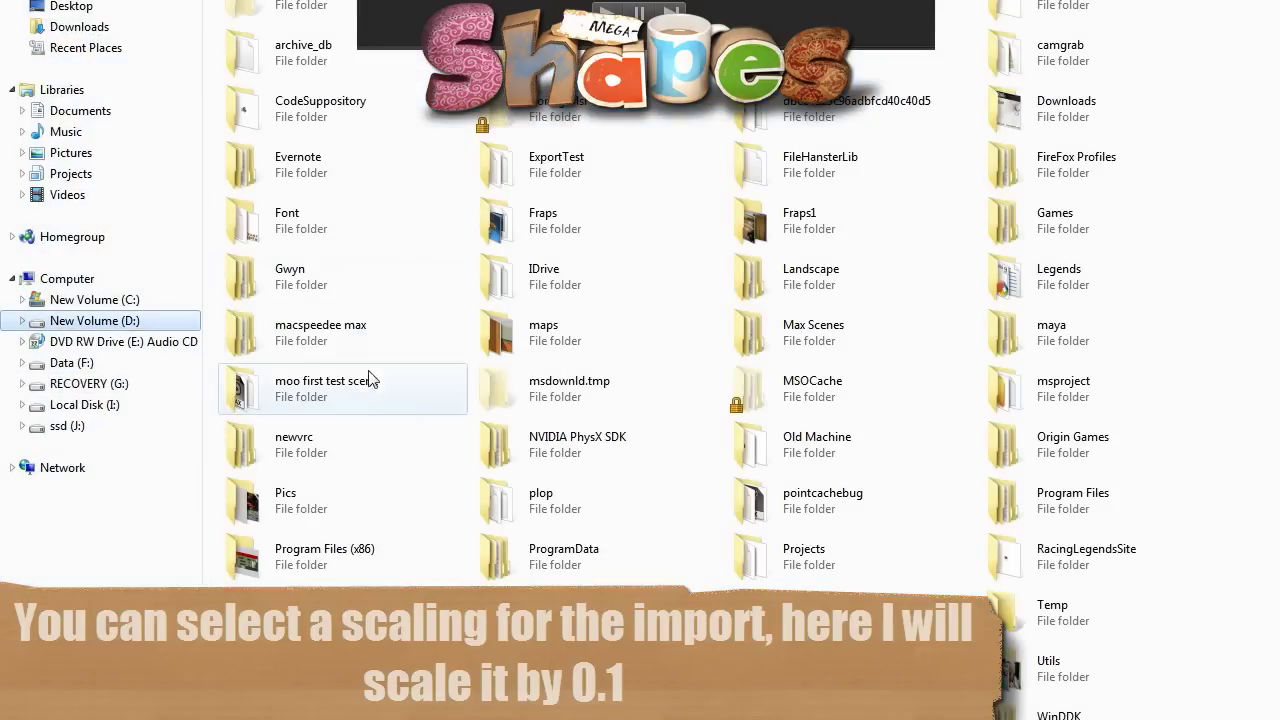
double_click(340, 385)
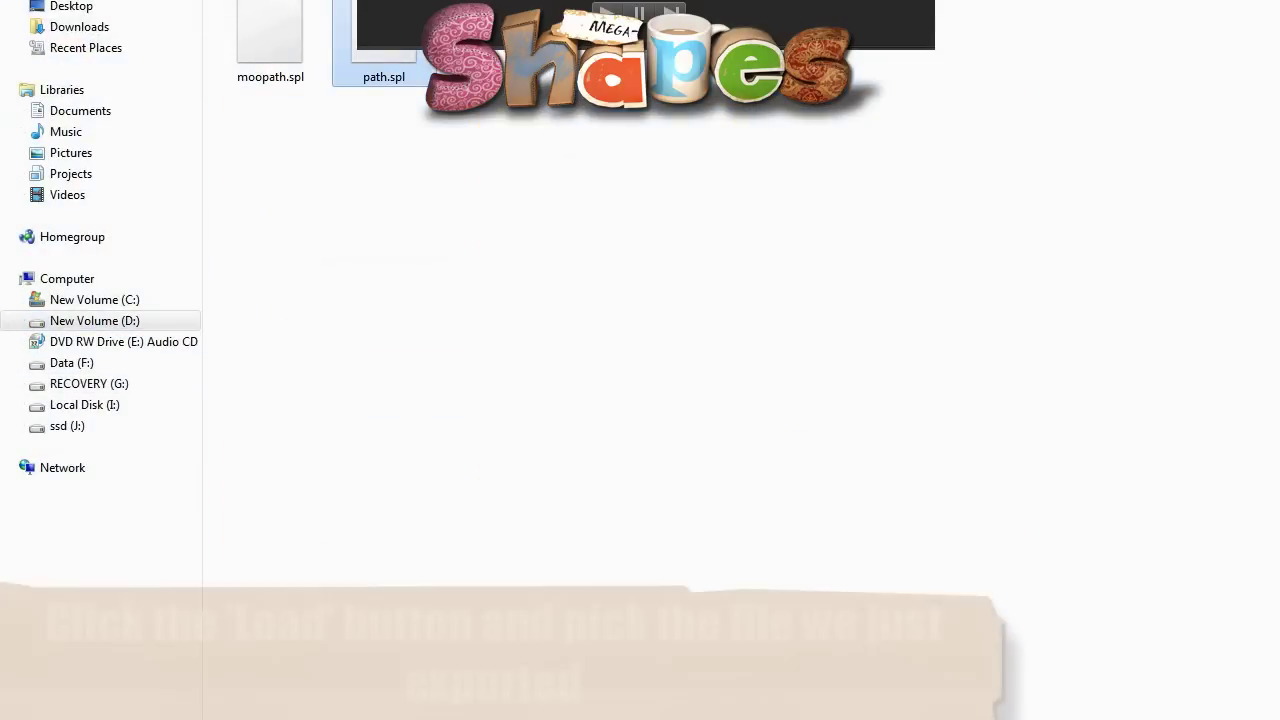
click(265, 43)
double_click(265, 43)
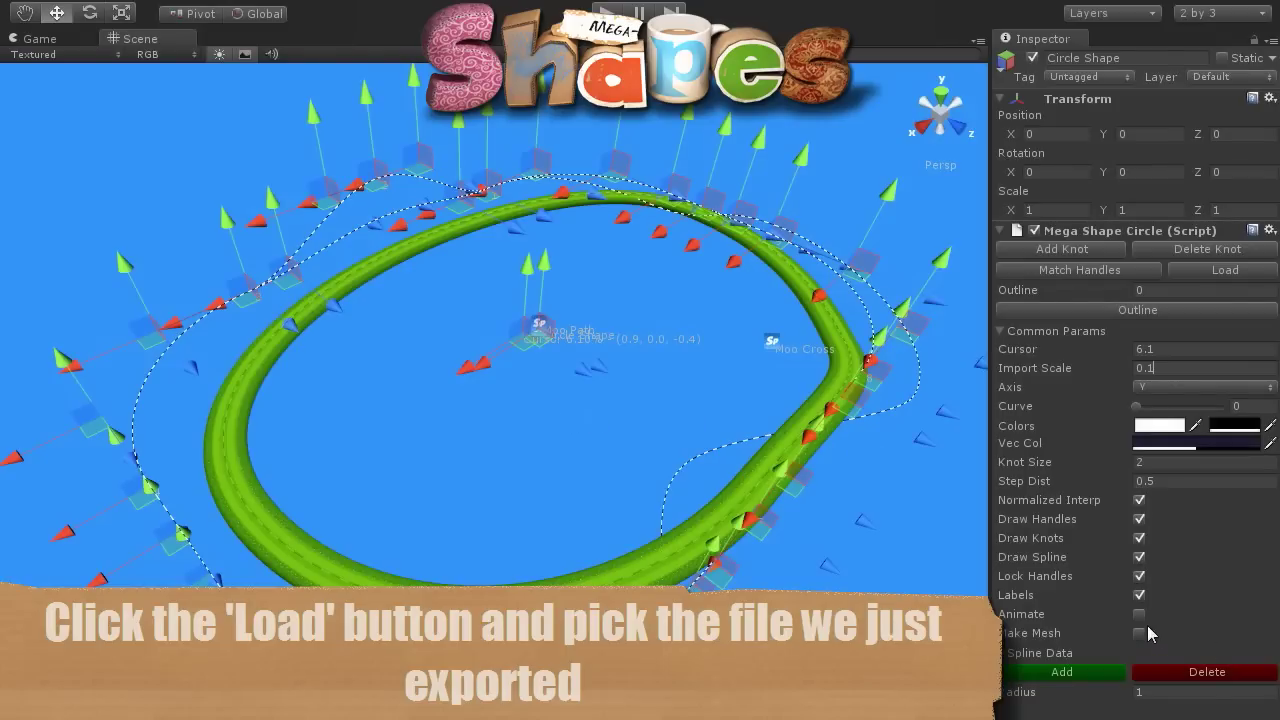
click(1139, 614)
alt+drag(560, 380, 536, 353)
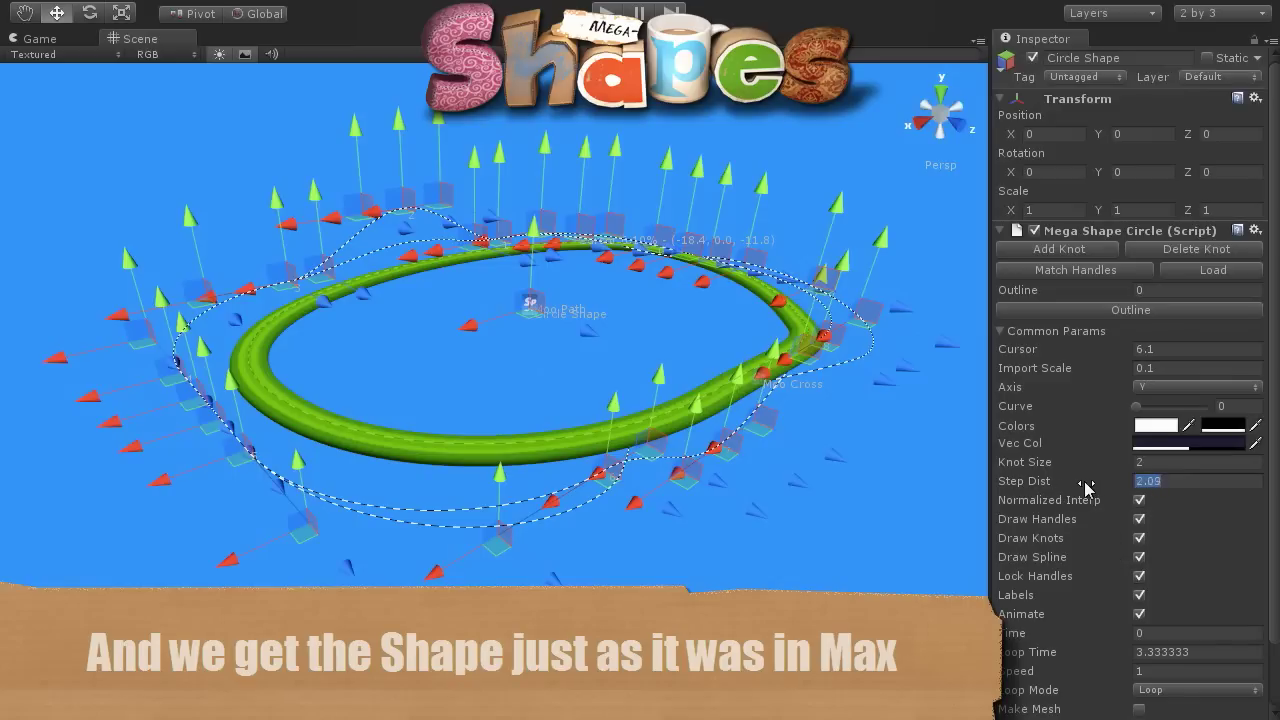
Set Step Dist to 3.79, hide the tangent handles and scrub Time to preview
drag(1087, 486, 1137, 483)
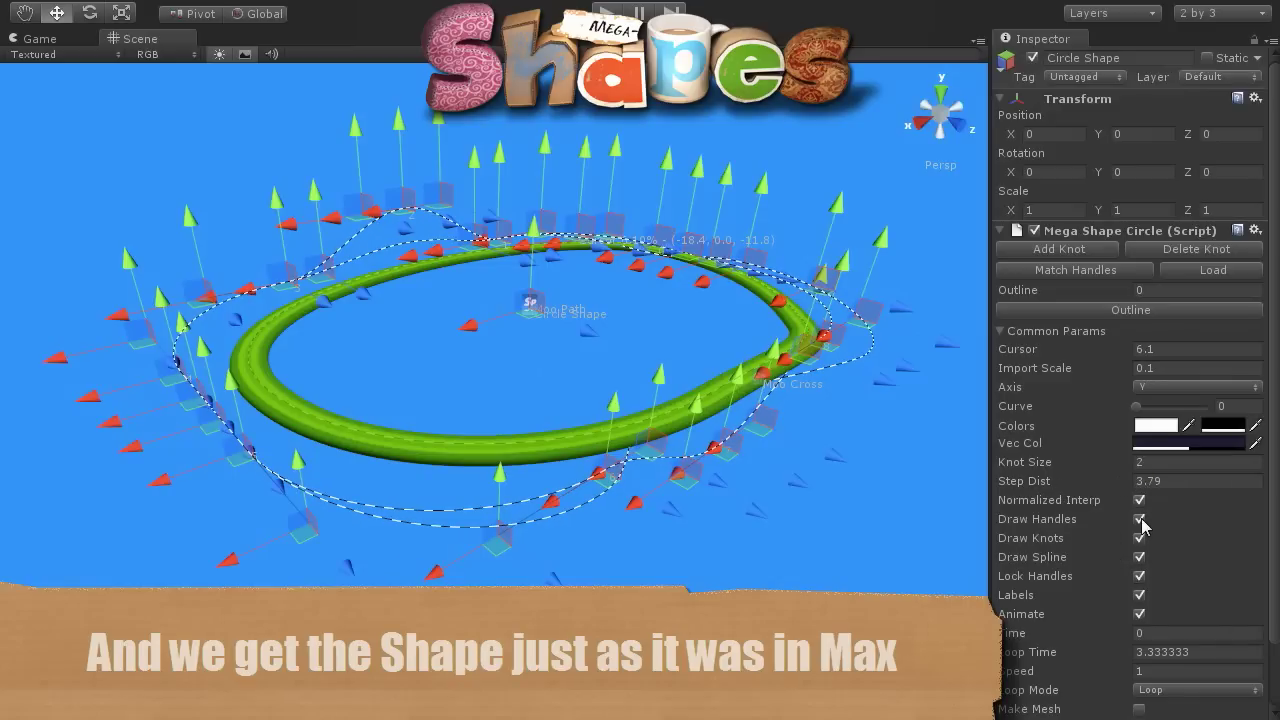
click(1139, 519)
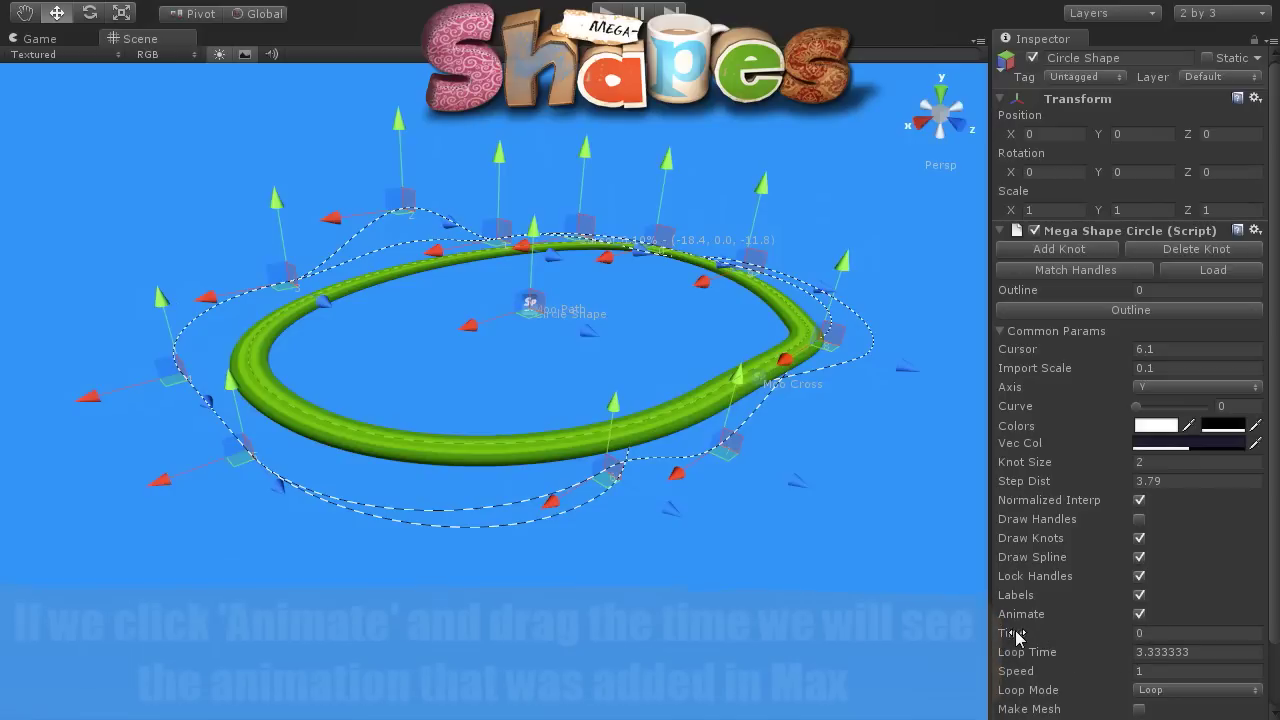
mouse_move(1017, 637)
mouse_down()
mouse_move(1263, 643)
mouse_move(1027, 622)
mouse_up()
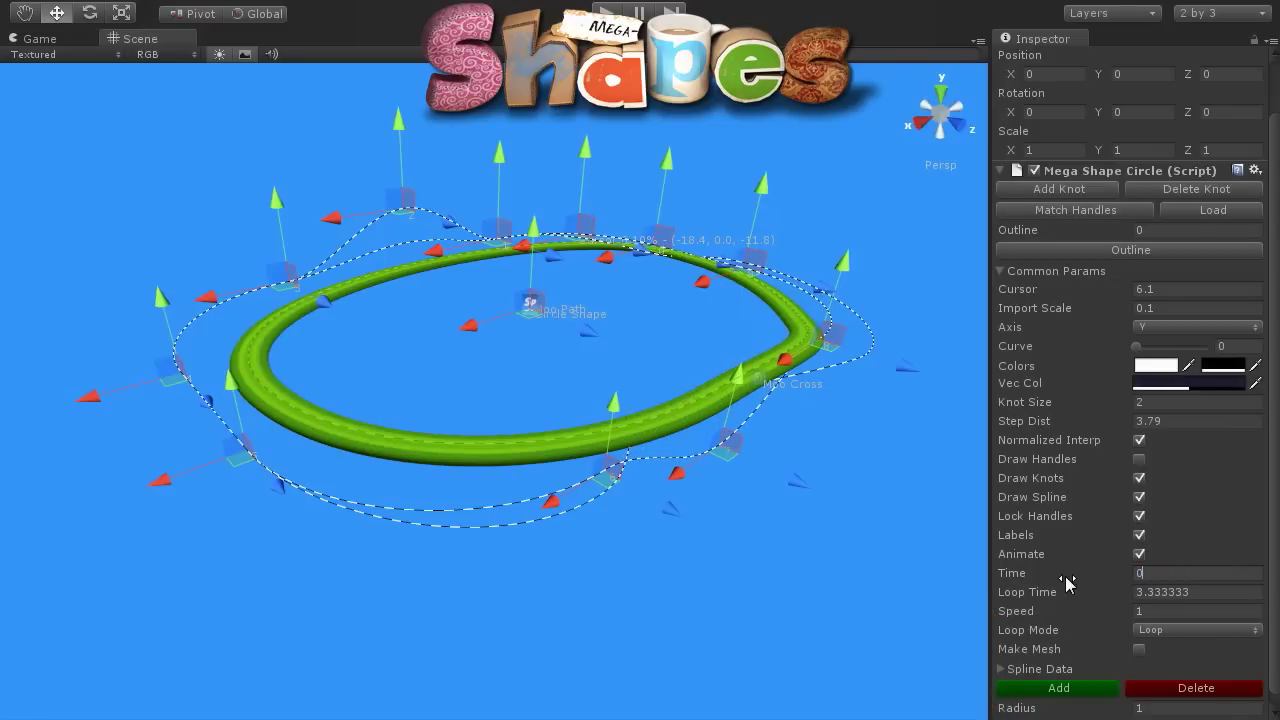
Rename the imported shape to Max Shape and reselect the grass loft
click(548, 460)
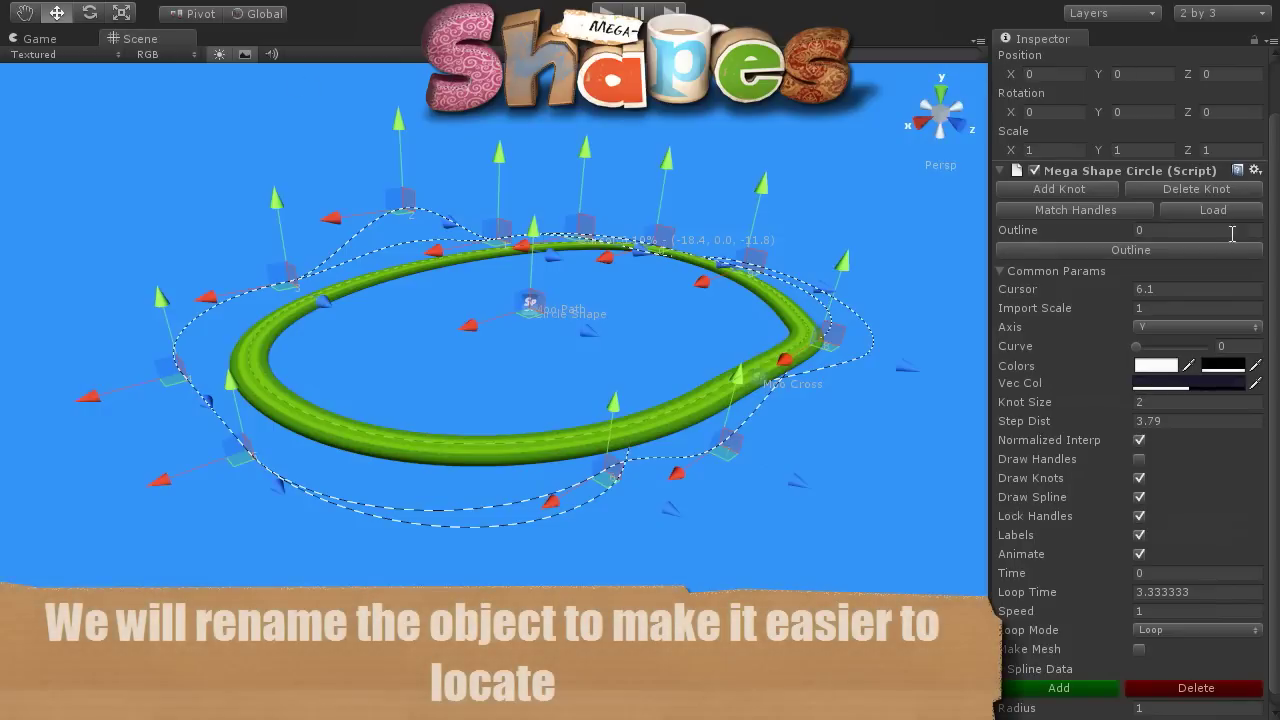
scroll(1278, 416, up, 3)
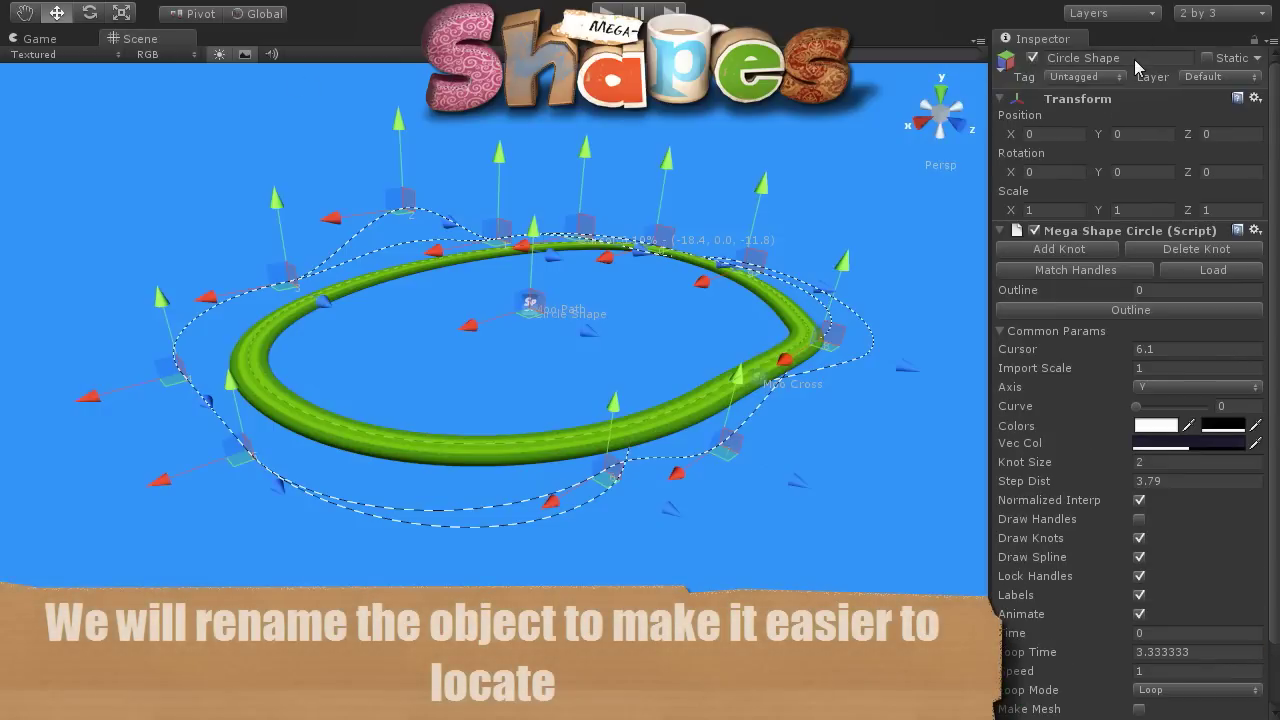
text(Max)
click(530, 458)
Set the loft layer's path to Max Shape instead of Moo Path
scroll(1130, 400, down, 3)
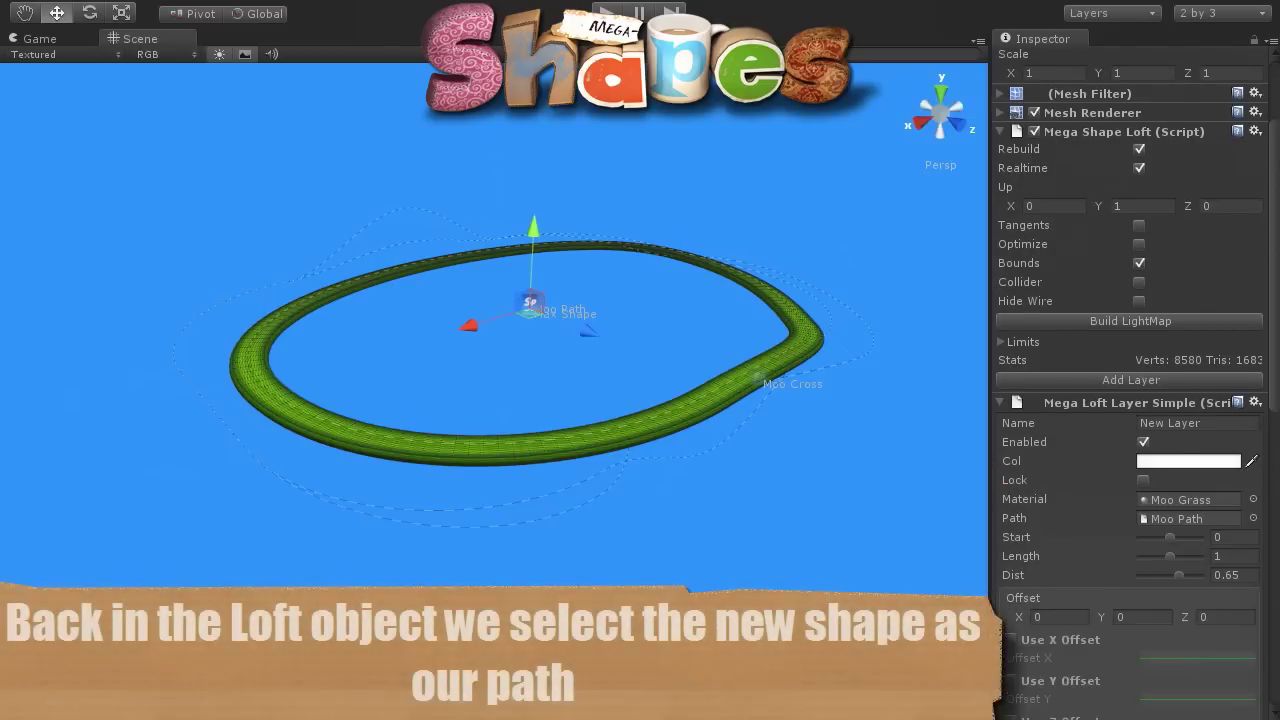
scroll(1130, 400, down, 3)
scroll(1278, 405, down, 2)
click(1254, 316)
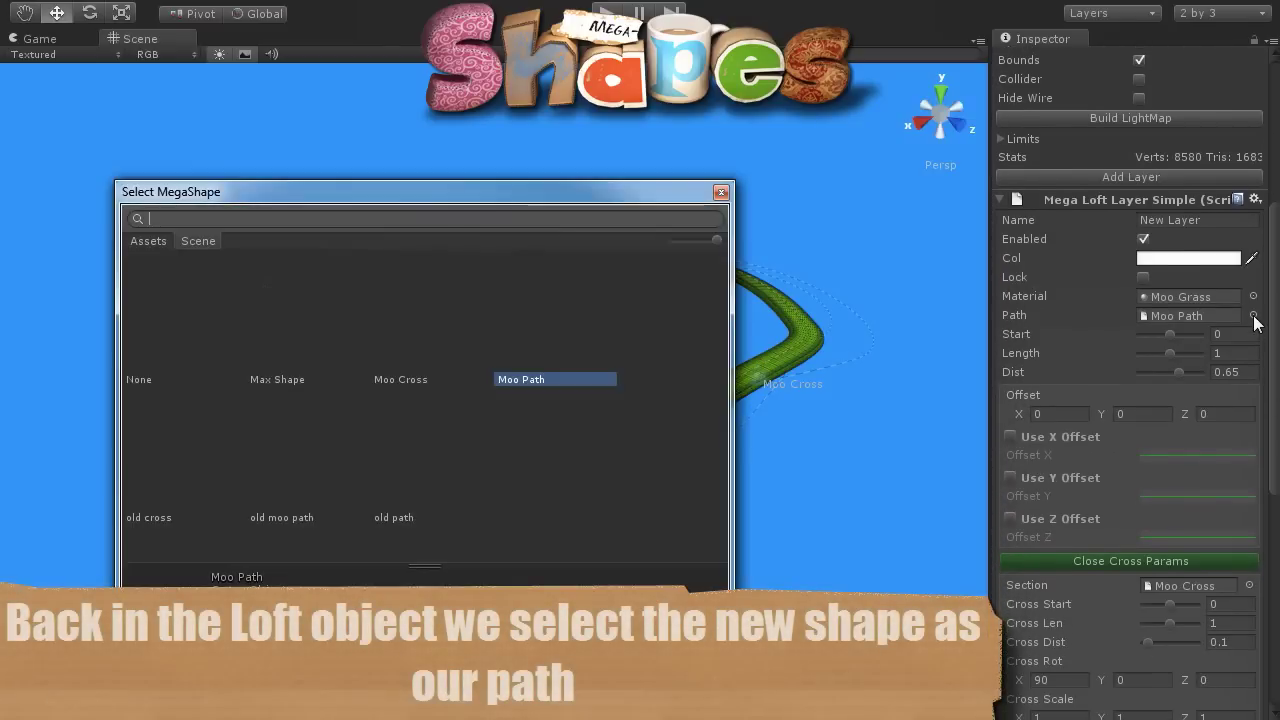
click(271, 350)
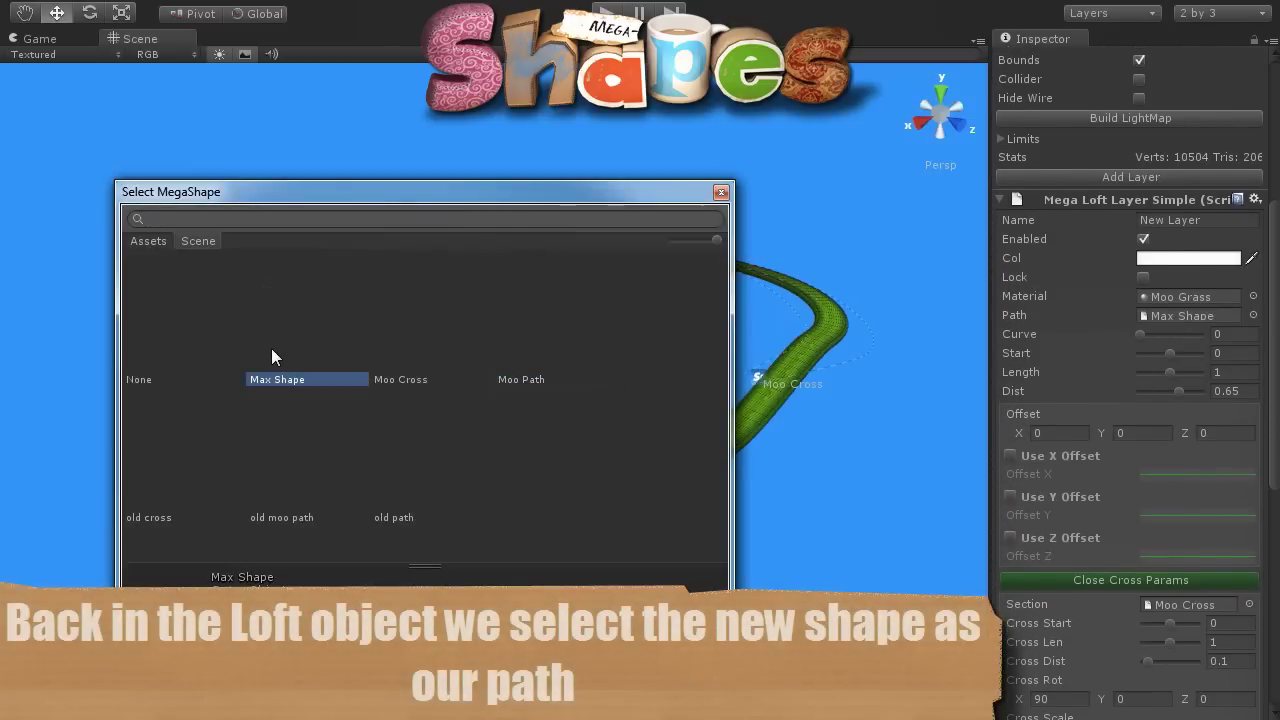
click(721, 192)
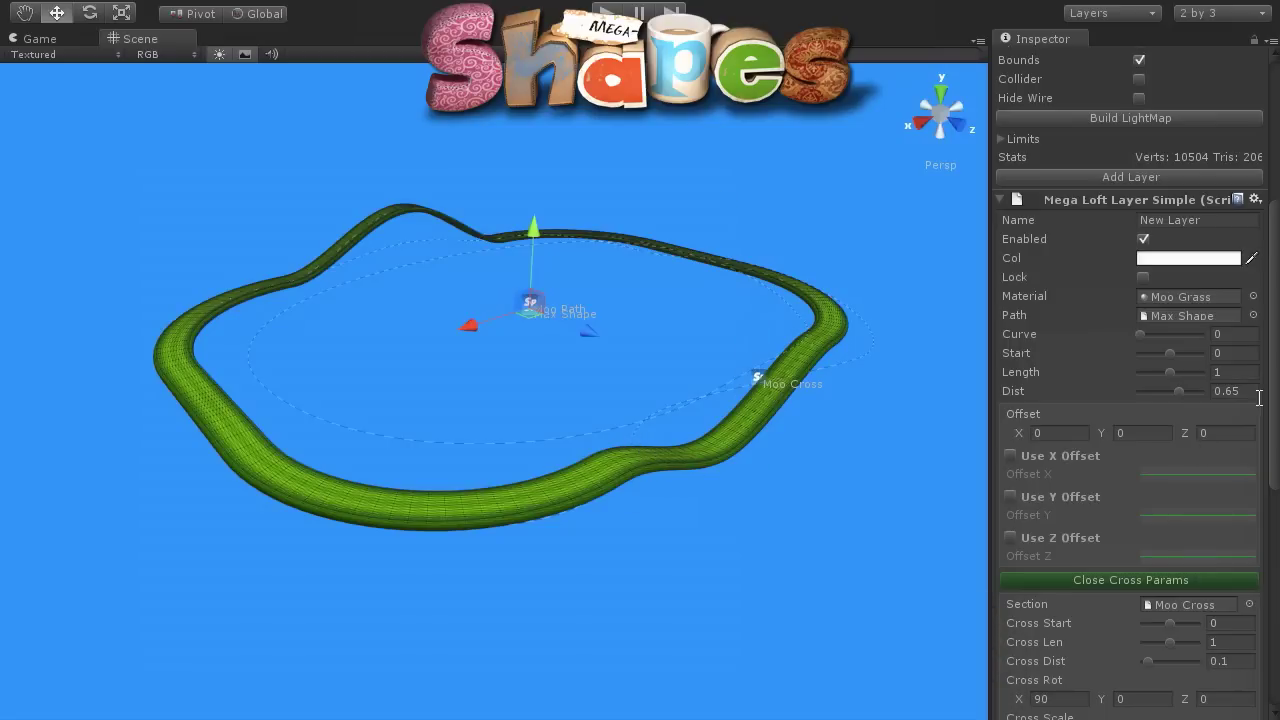
Switch the loft to Curve 1 and scrub the shape's Time to preview
scroll(1200, 380, down, 3)
scroll(1200, 380, up, 2)
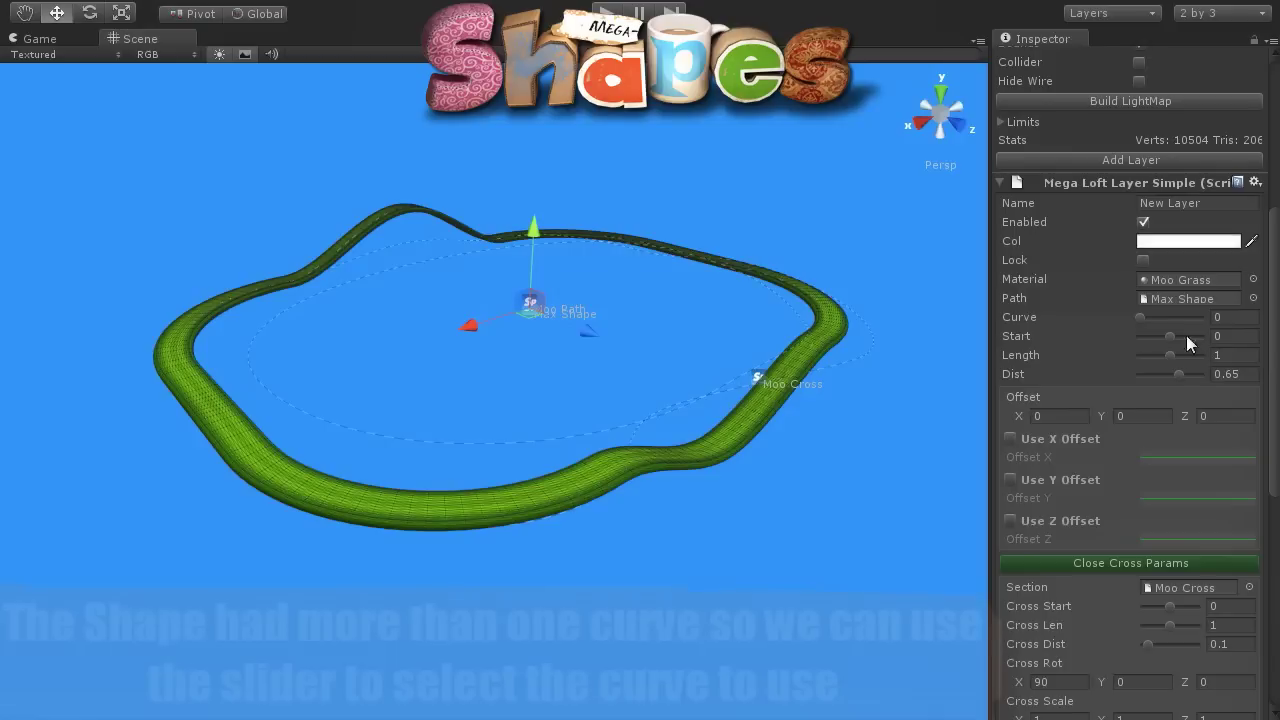
mouse_move(1140, 316)
mouse_down()
mouse_move(1204, 318)
mouse_move(1145, 315)
mouse_move(1187, 314)
mouse_up()
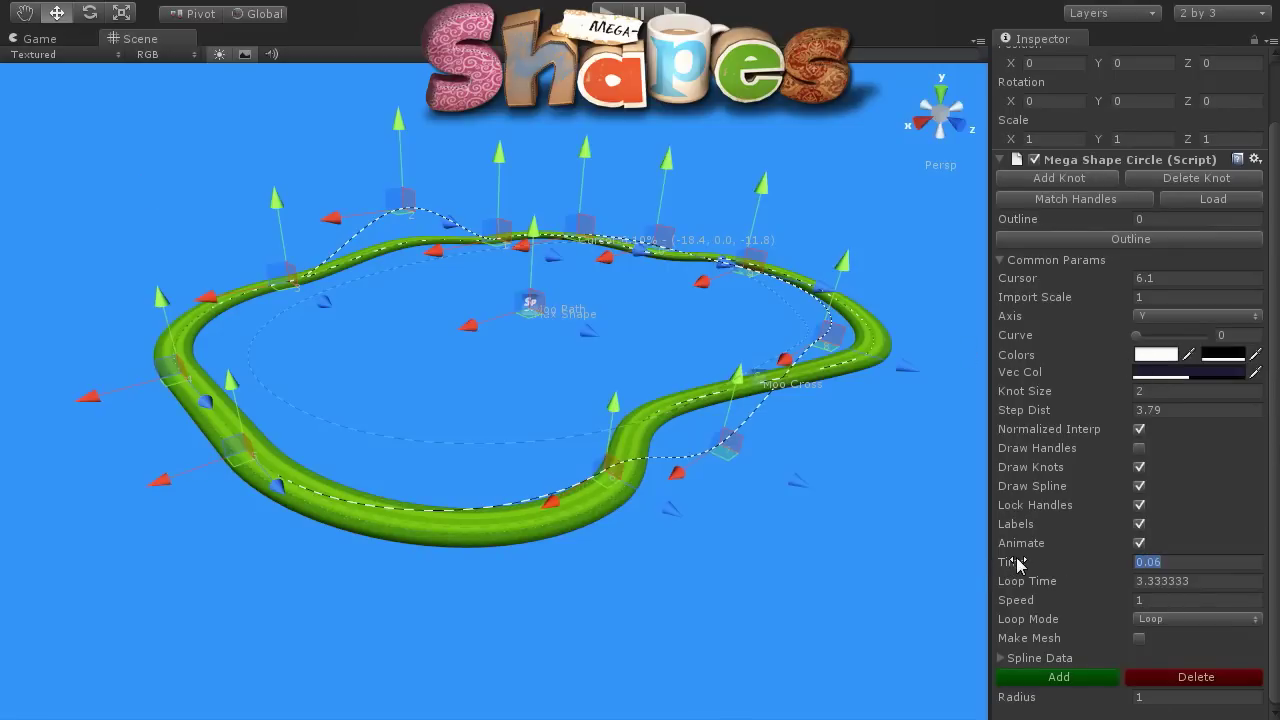
drag(1018, 563, 1032, 563)
click(591, 516)
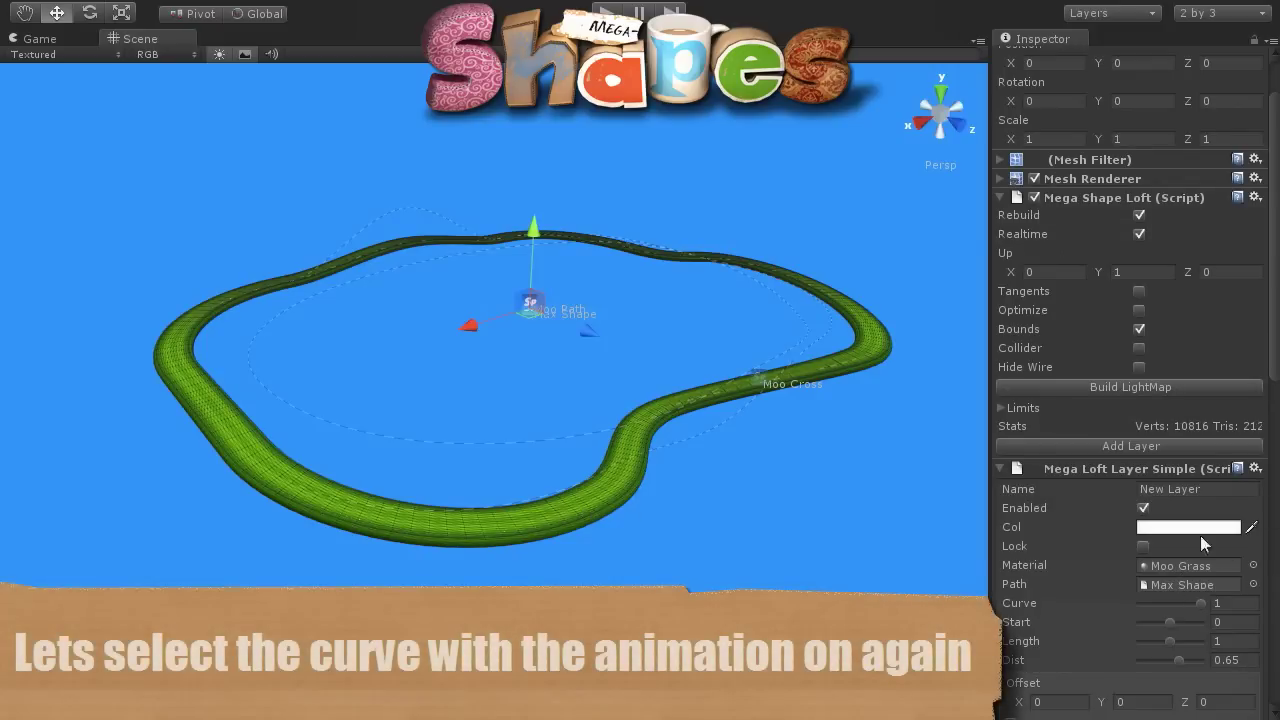
Set the loft's Curve to 0, then scrub the Max Shape's animation Time with the loop framed
scroll(1250, 390, down, 5)
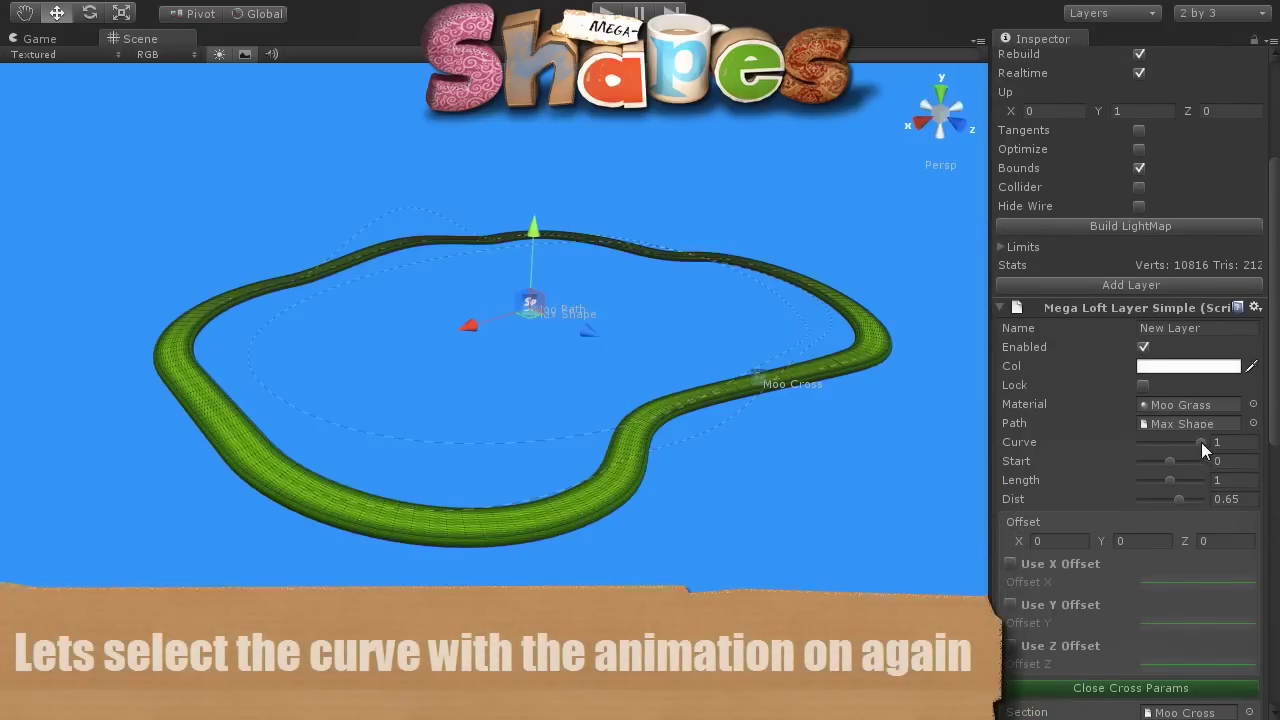
drag(1201, 442, 1137, 442)
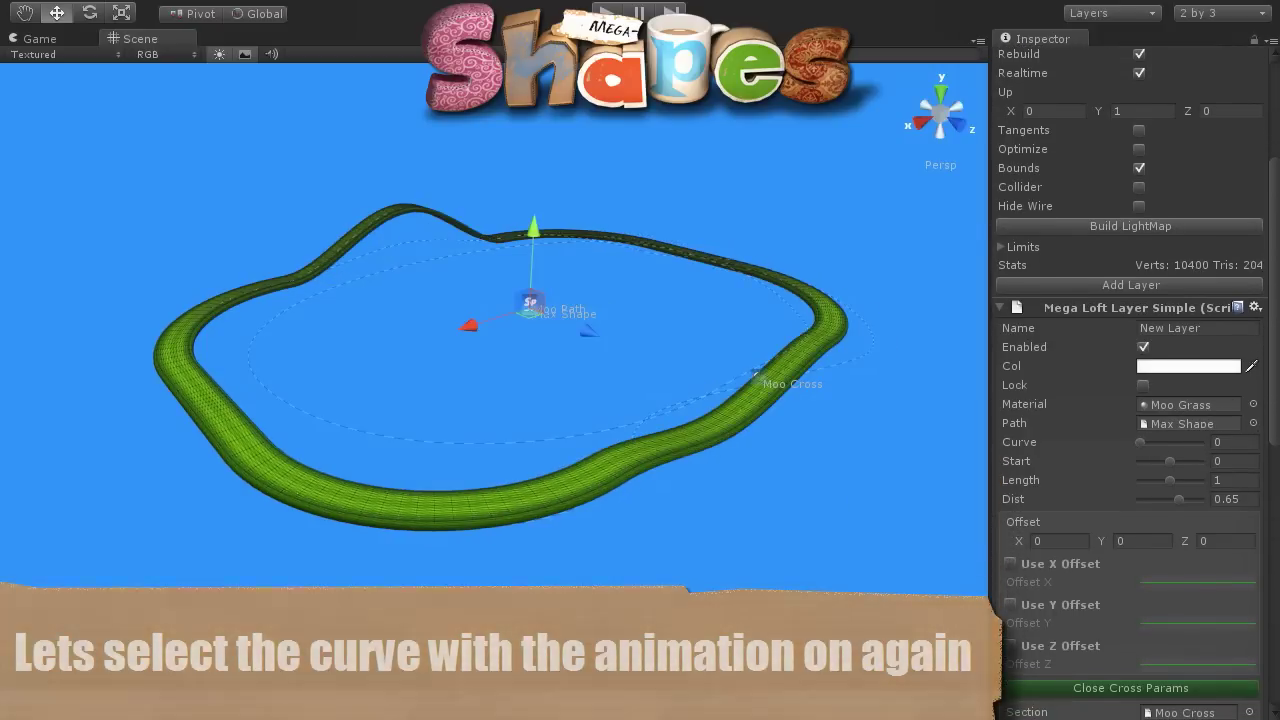
click(727, 290)
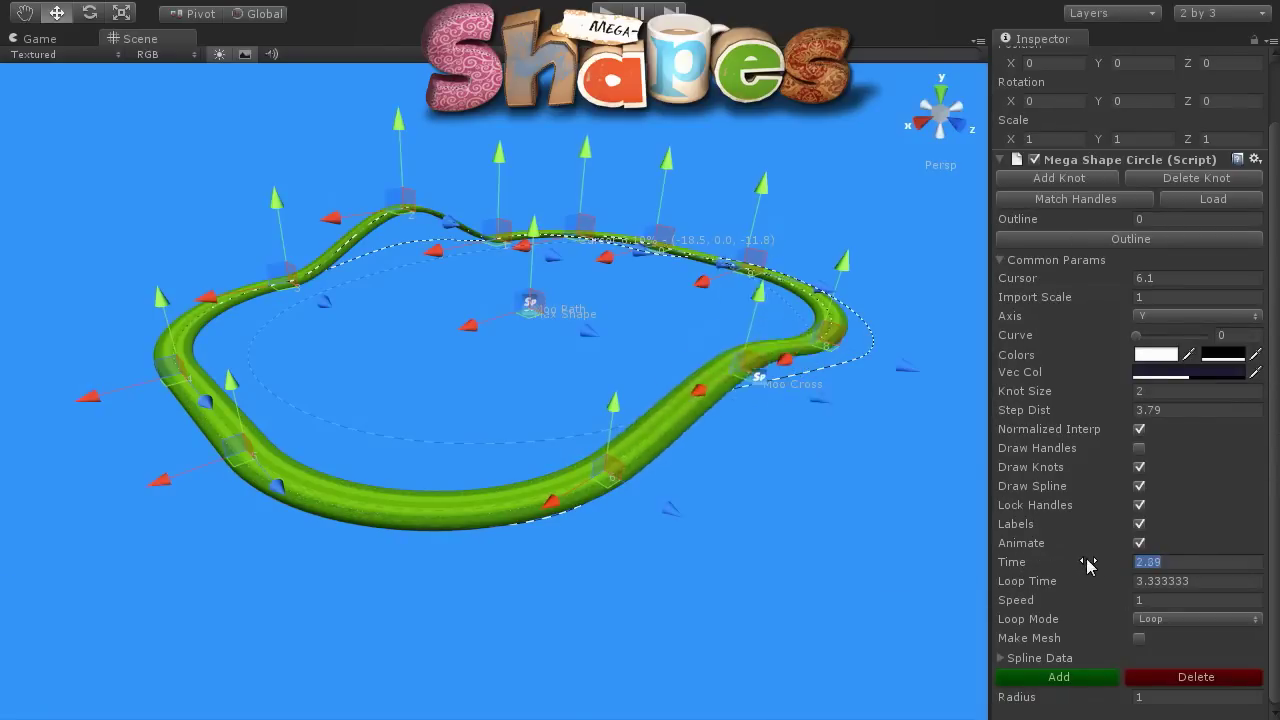
scroll(883, 494, up, 5)
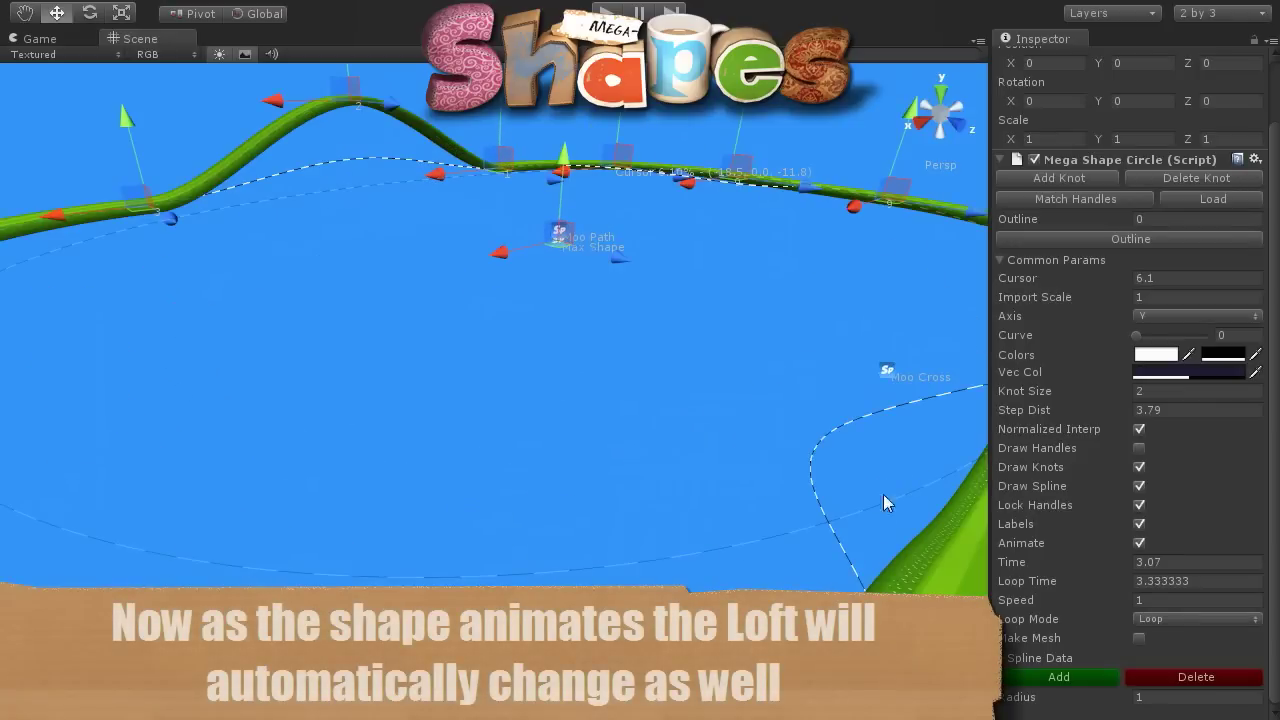
middle_drag(880, 620, 853, 545)
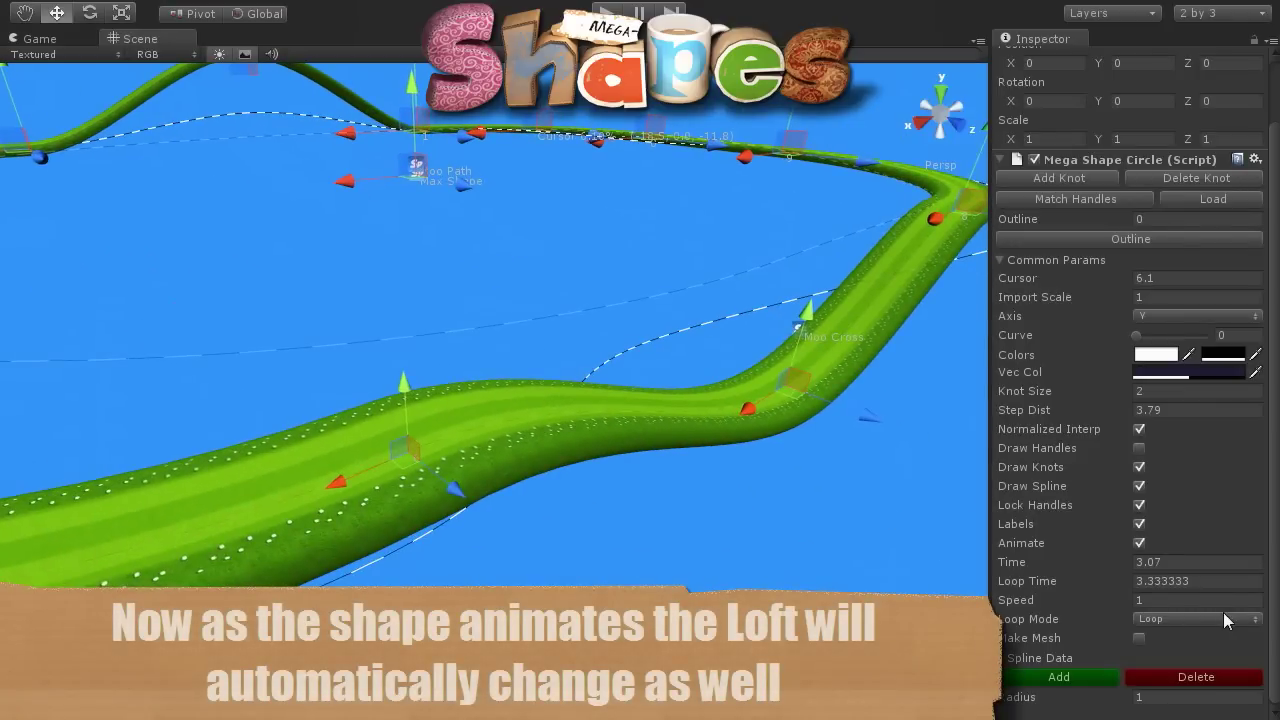
mouse_move(1041, 567)
mouse_down()
mouse_move(1053, 566)
mouse_move(932, 549)
mouse_move(1037, 549)
mouse_up()
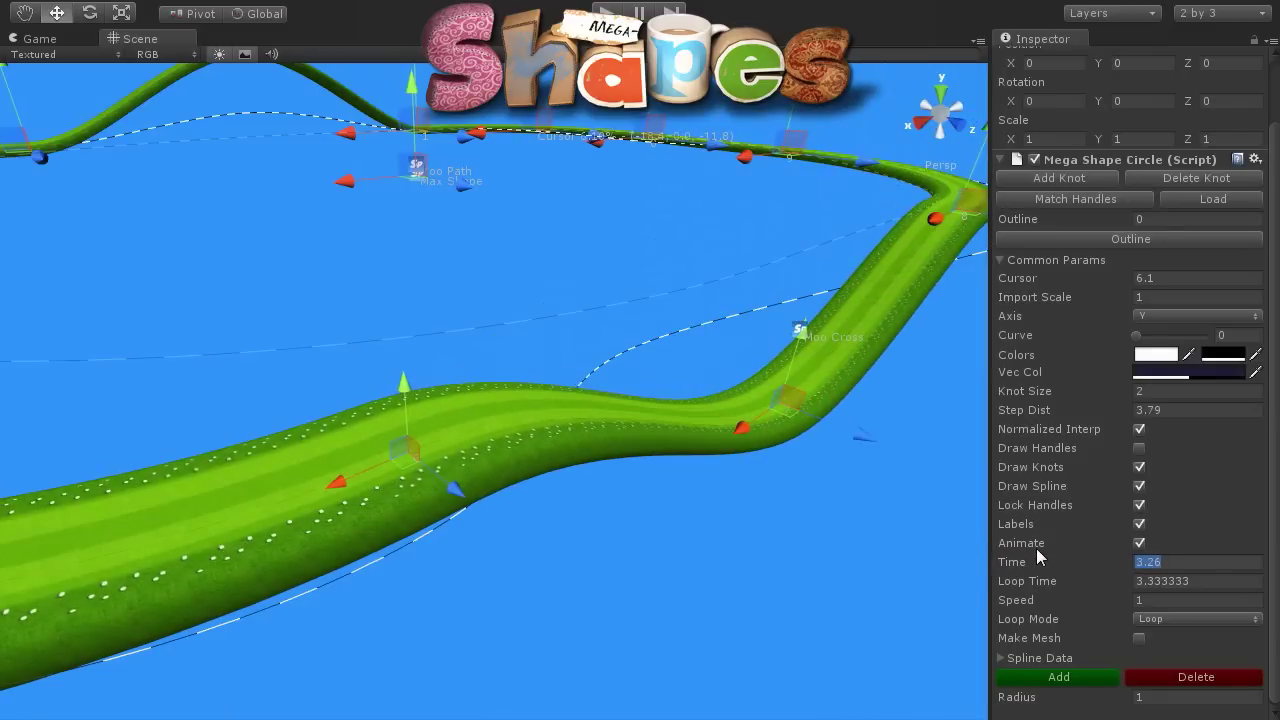
key(f)
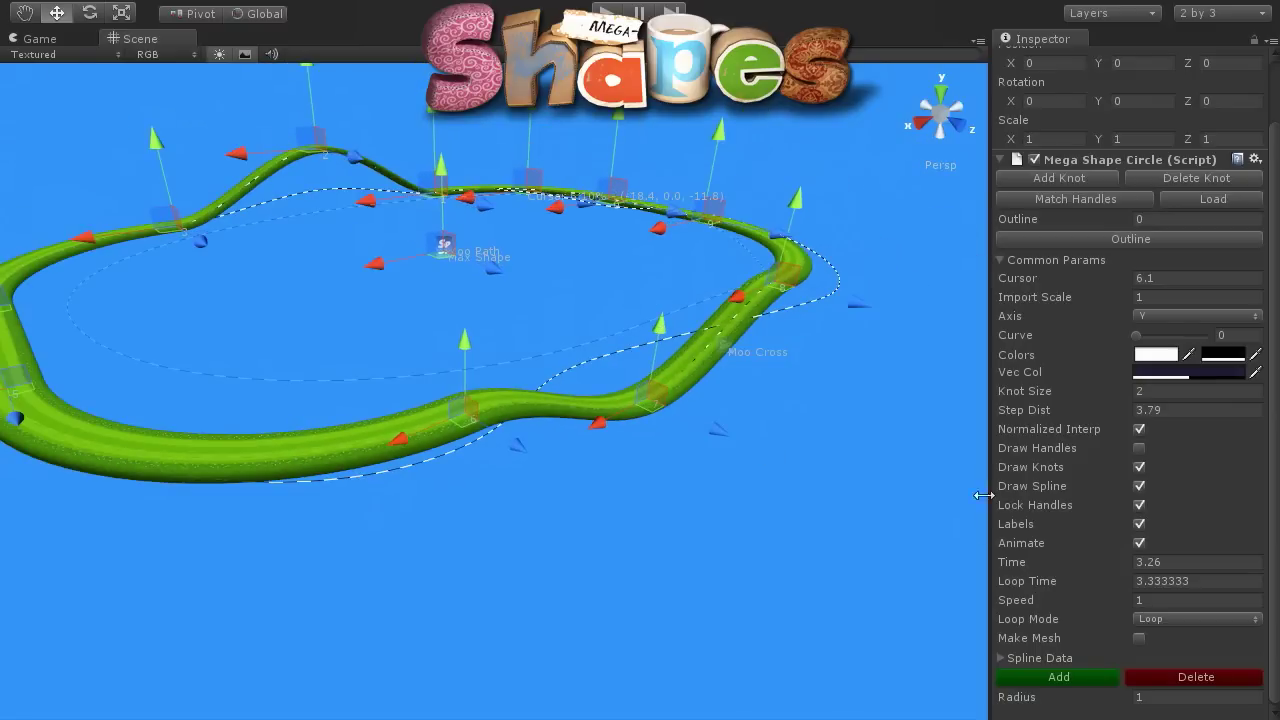
drag(1015, 563, 1038, 558)
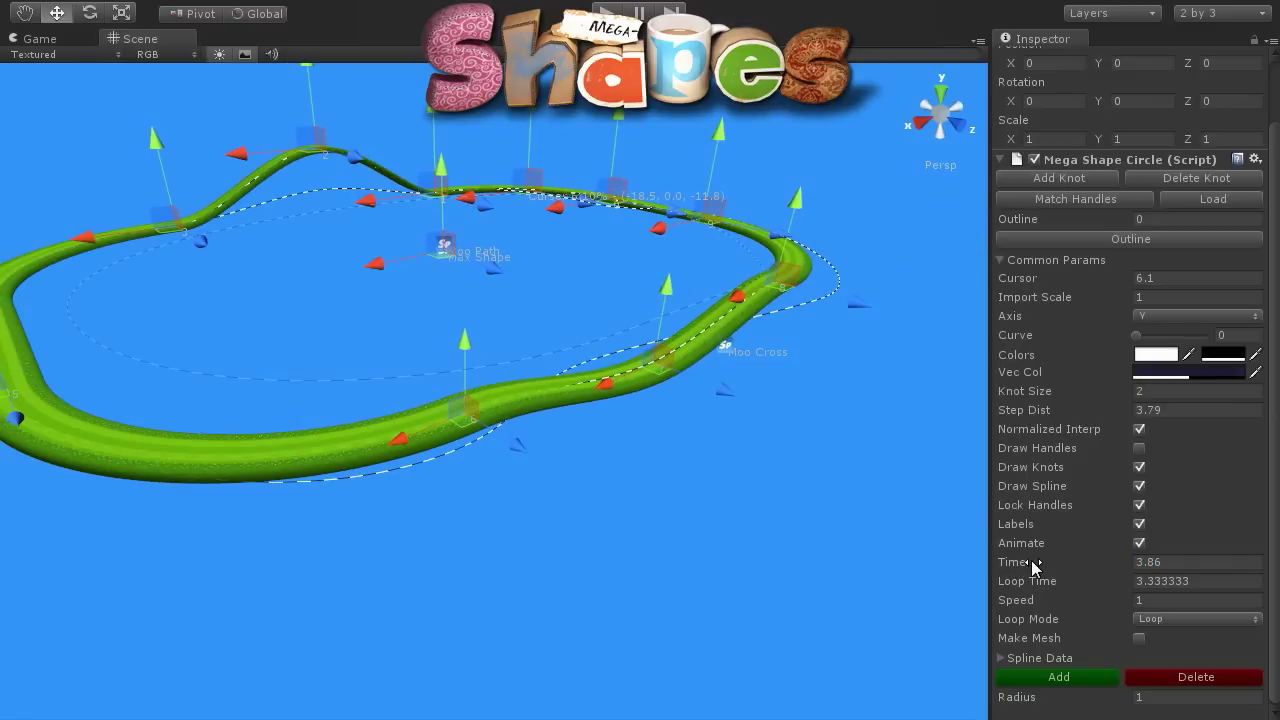
Reselect the grass loft and tick Hide Wire to remove the wireframe overlay
click(350, 458)
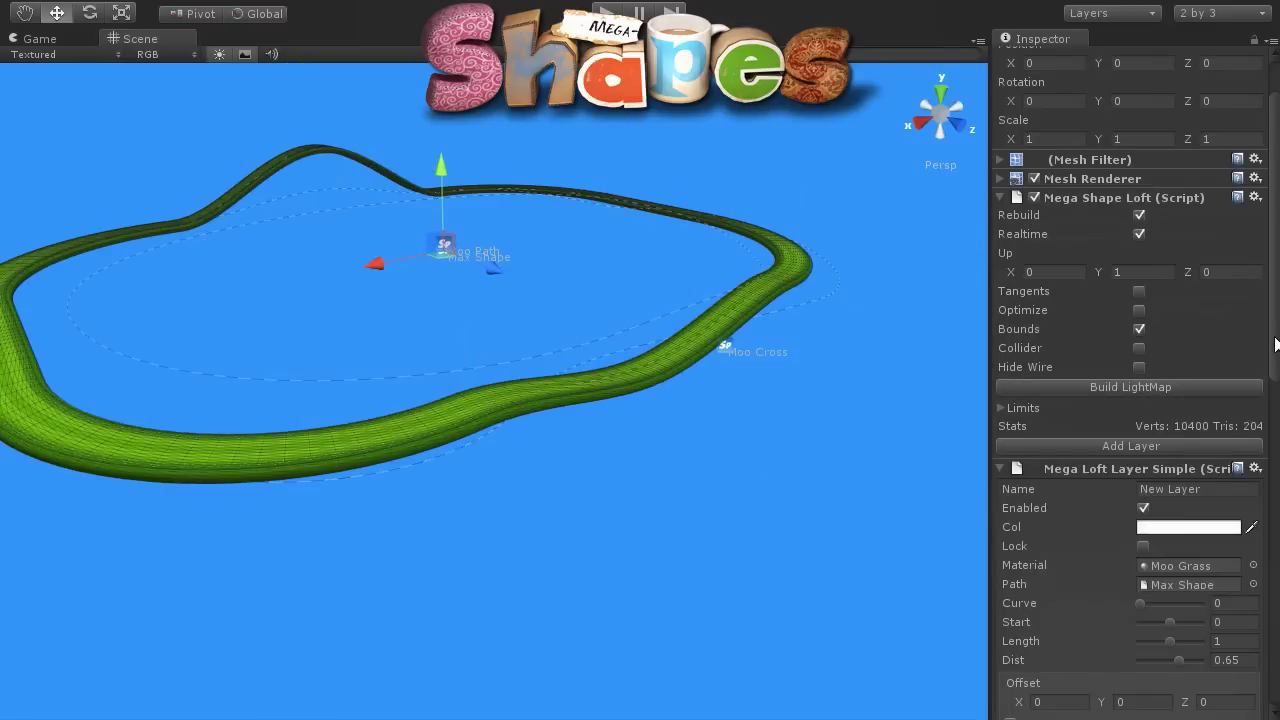
scroll(1173, 286, down, 3)
click(1137, 275)
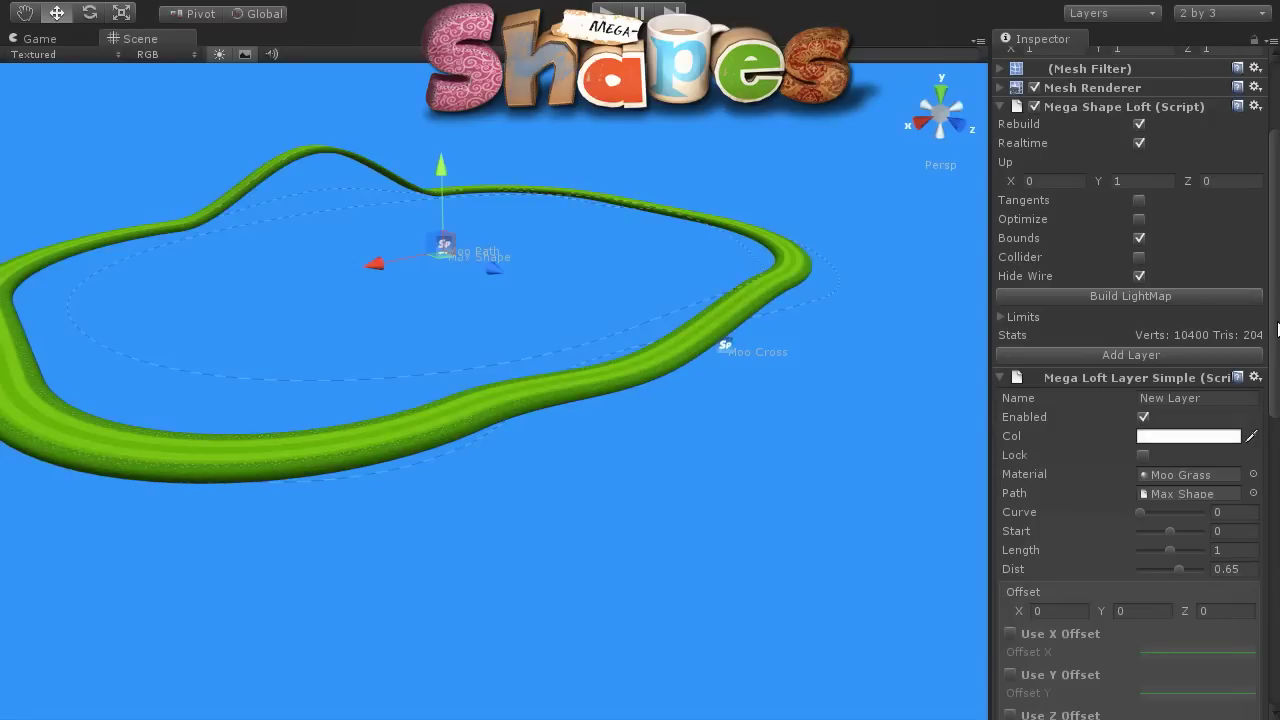
drag(1276, 329, 1276, 436)
scroll(586, 357, up, 2)
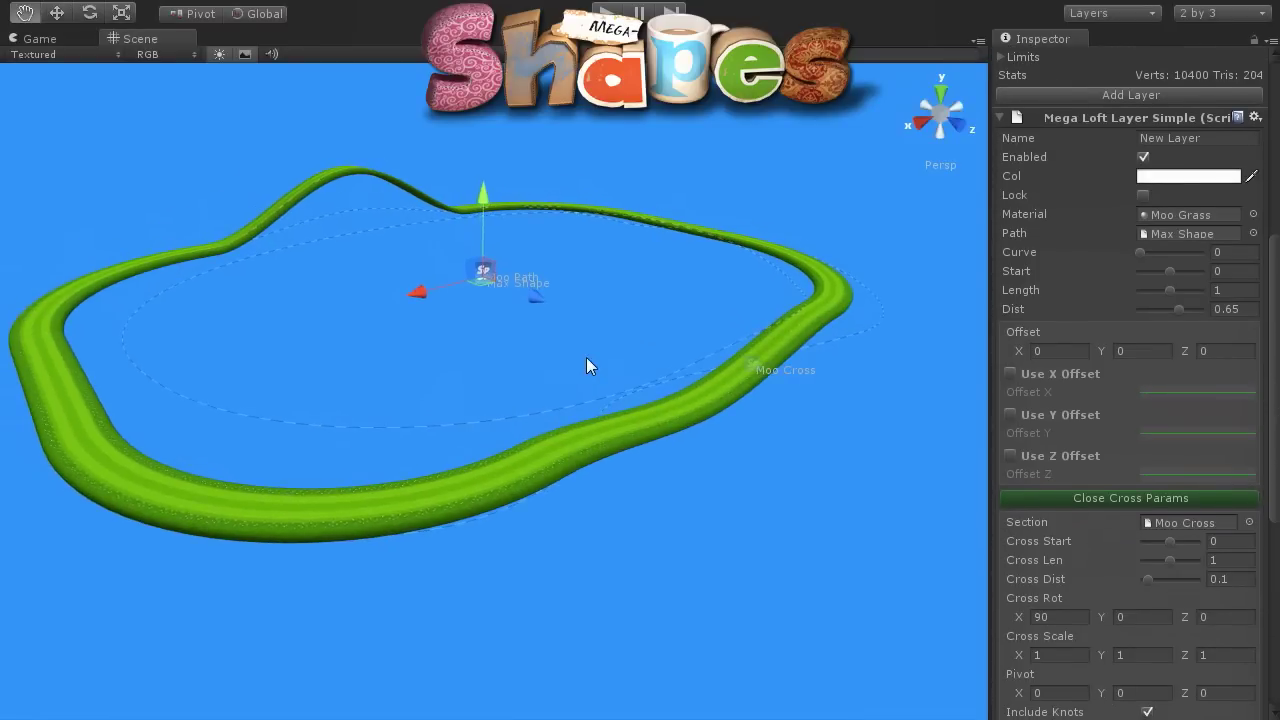
scroll(587, 365, up, 3)
scroll(587, 365, up, 2)
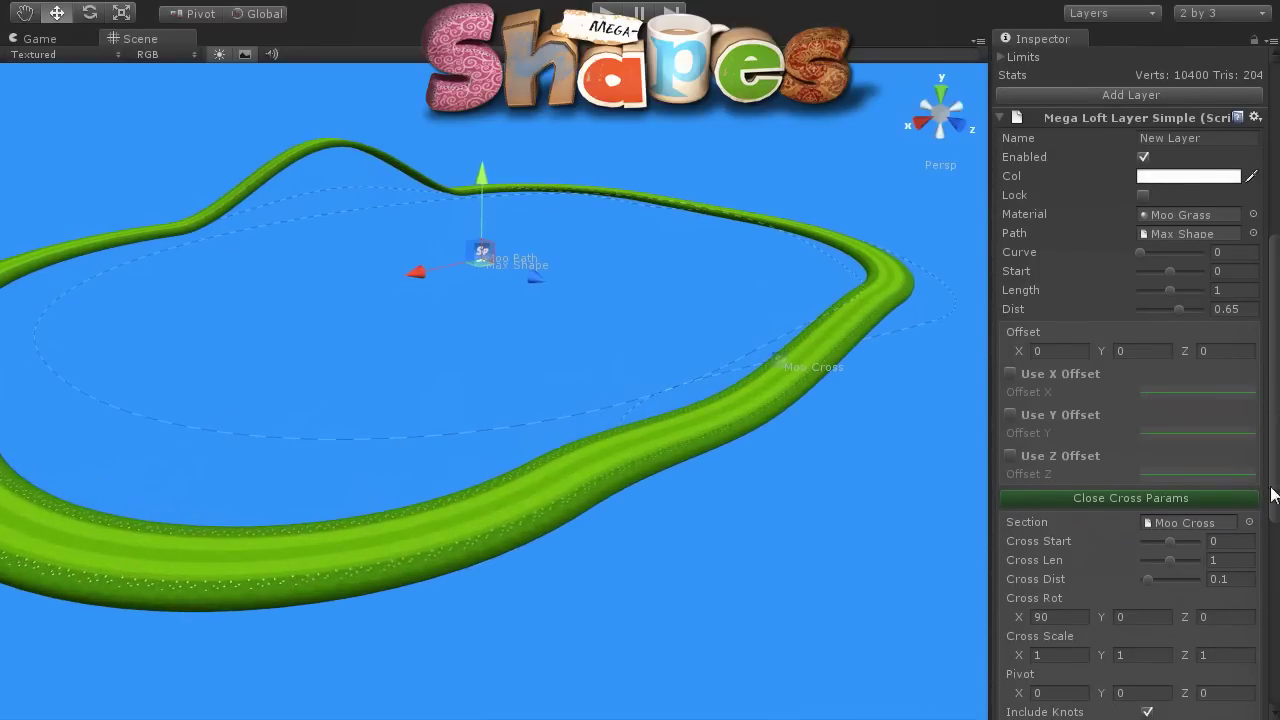
In Advanced Params, try Snap Bottom at -3, then turn it off
drag(1273, 494, 1273, 664)
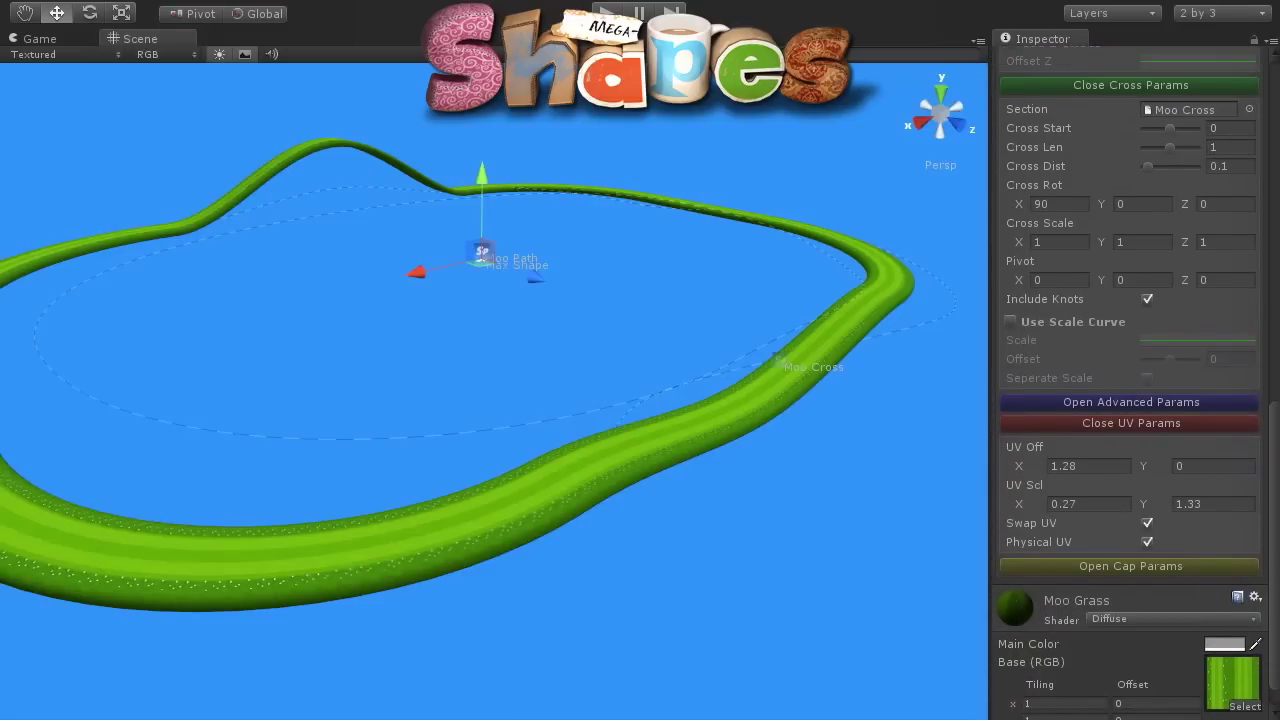
click(1124, 402)
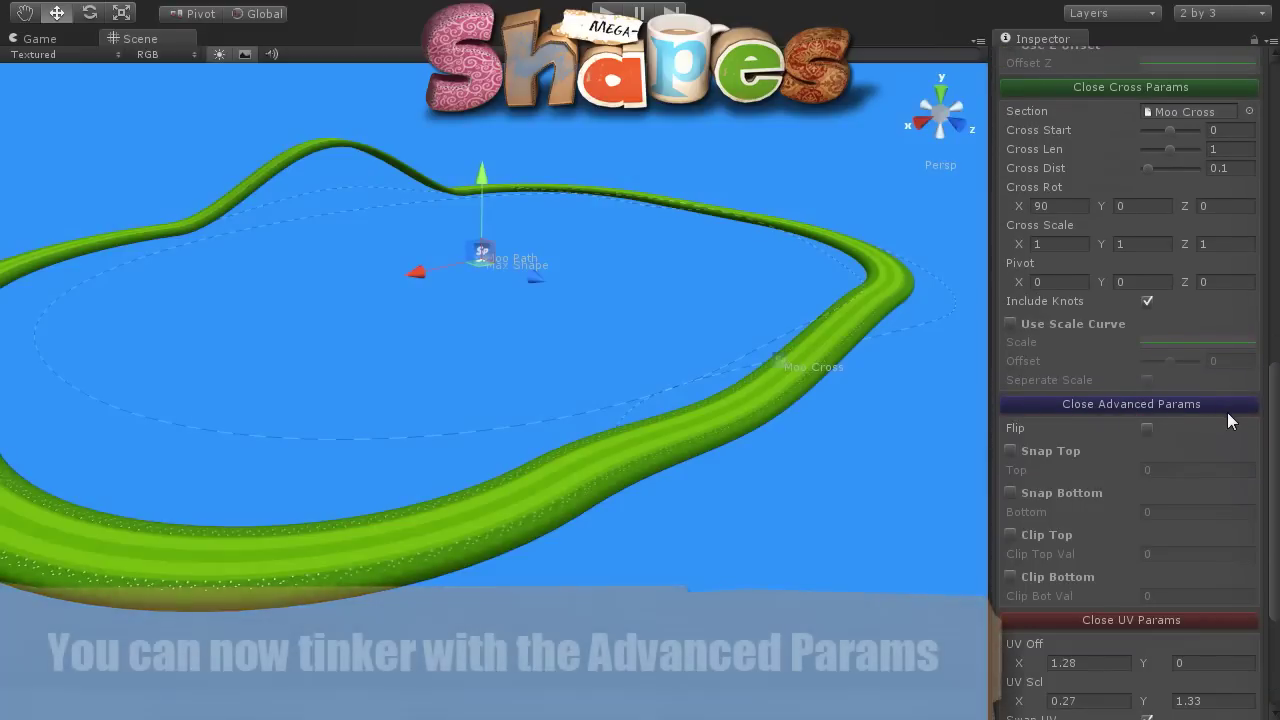
click(1011, 491)
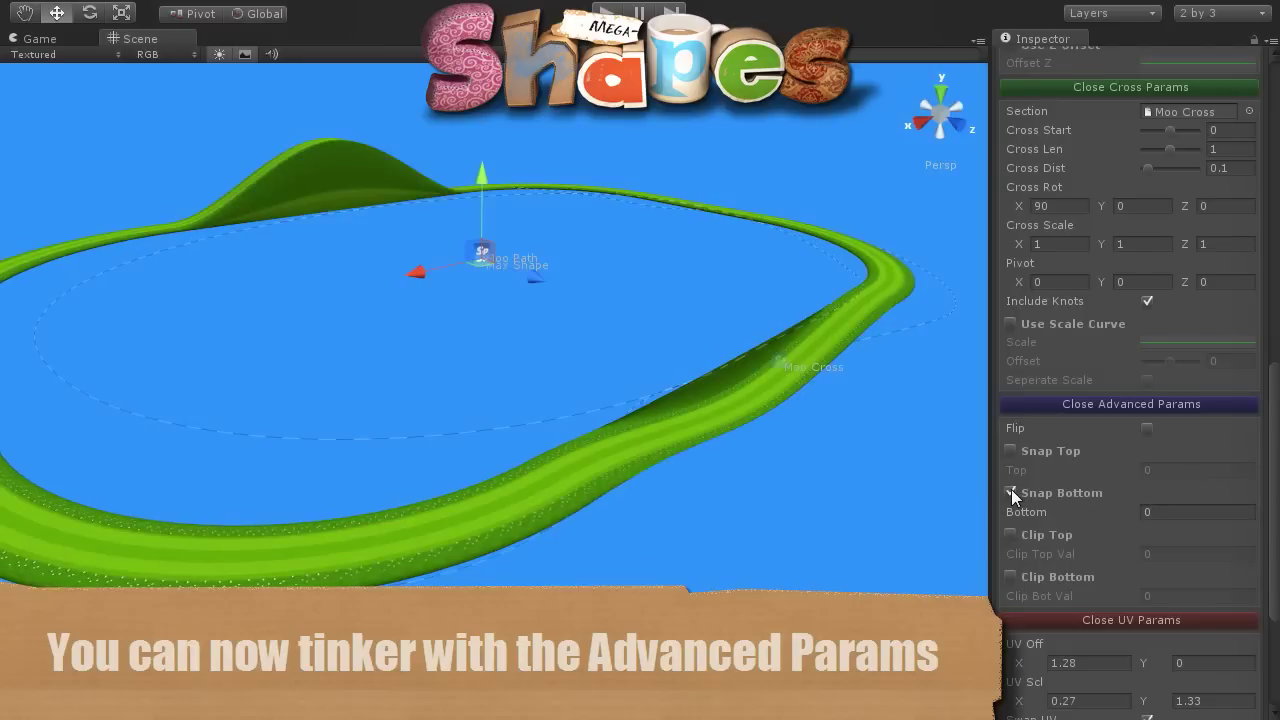
mouse_move(1033, 510)
mouse_down()
mouse_move(1101, 512)
mouse_move(975, 495)
mouse_up()
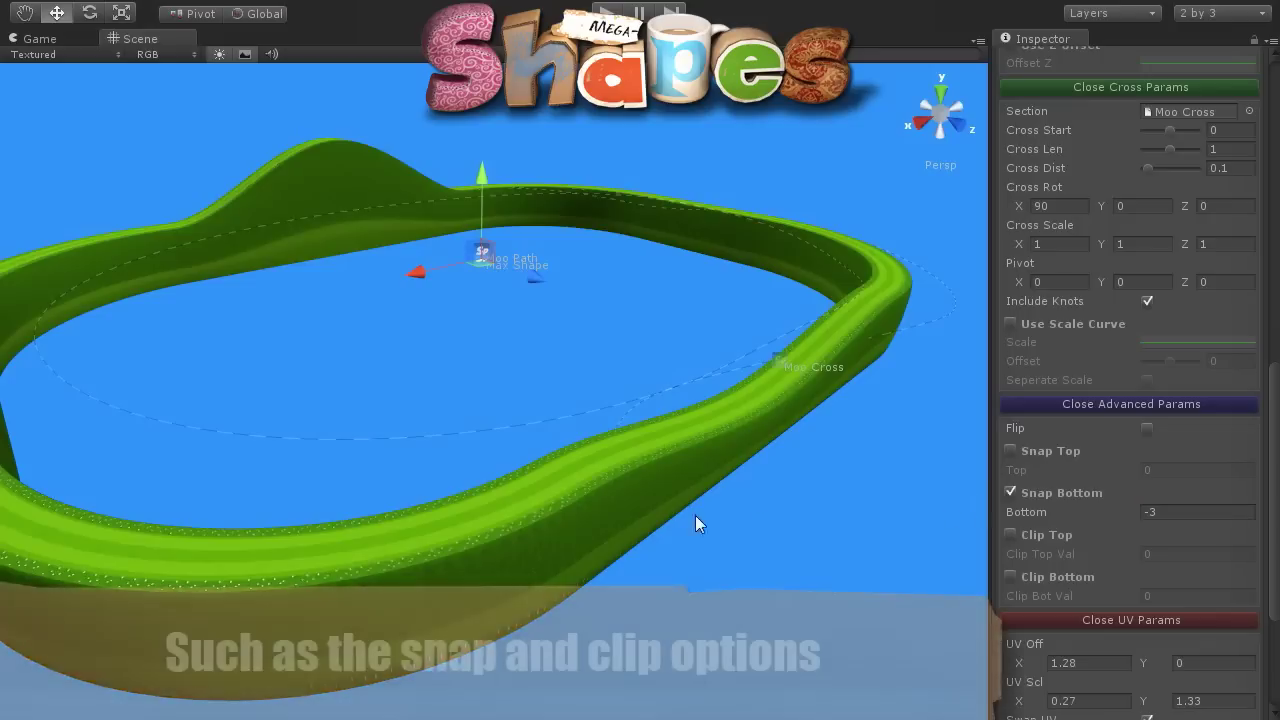
mouse_move(535, 549)
alt+mouse_down()
mouse_move(674, 573)
mouse_move(447, 507)
mouse_move(493, 463)
mouse_move(650, 417)
mouse_move(559, 419)
alt+mouse_up()
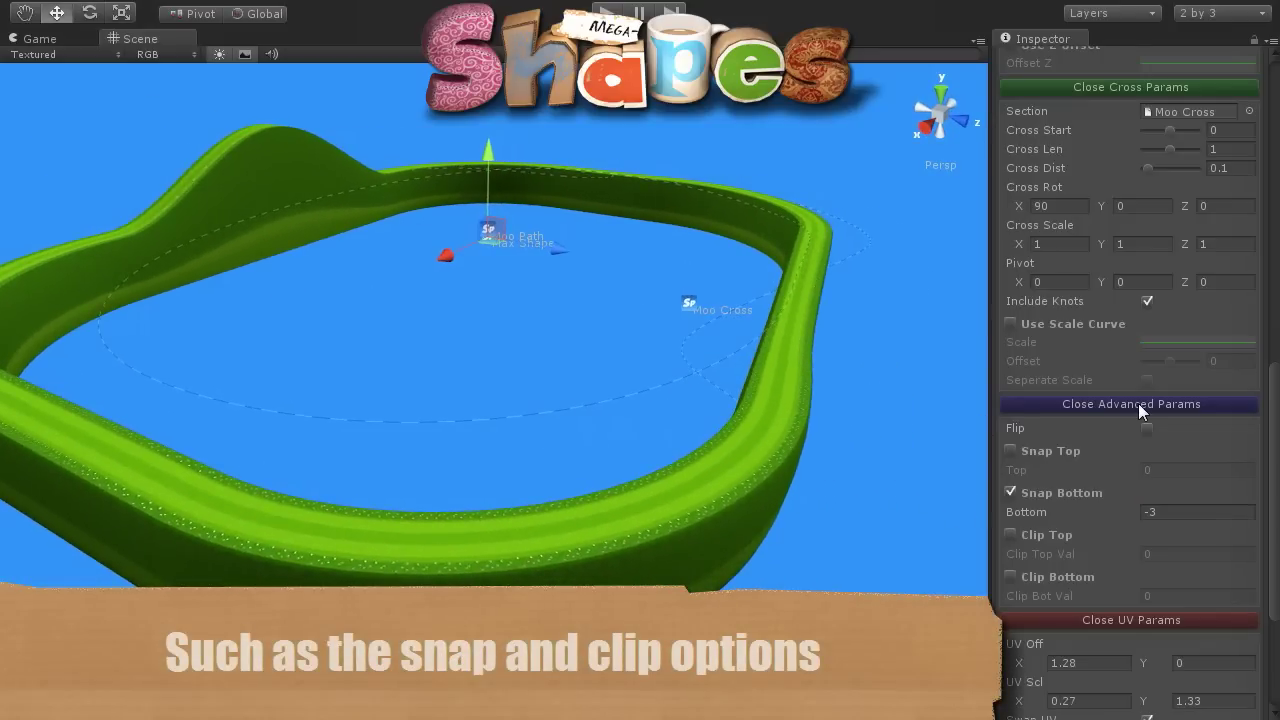
click(1010, 492)
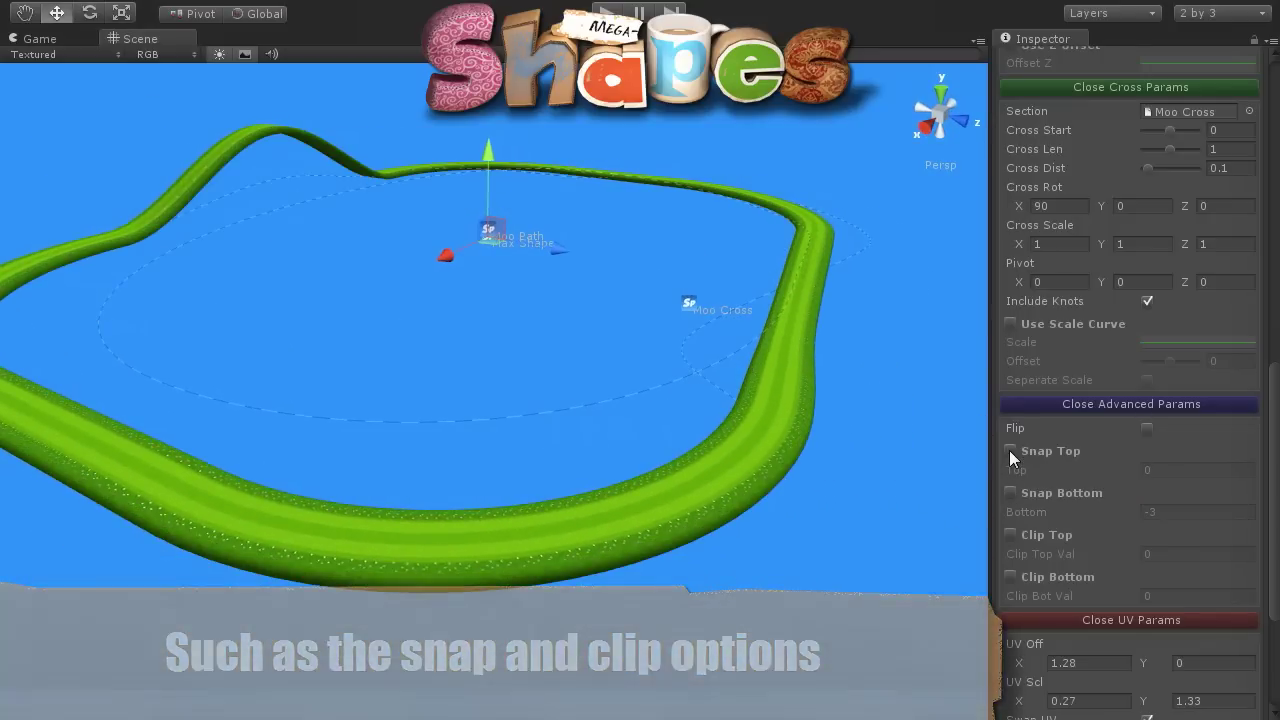
Try Snap Top at about 5.7, then turn it off again
click(1010, 450)
drag(1022, 471, 1216, 462)
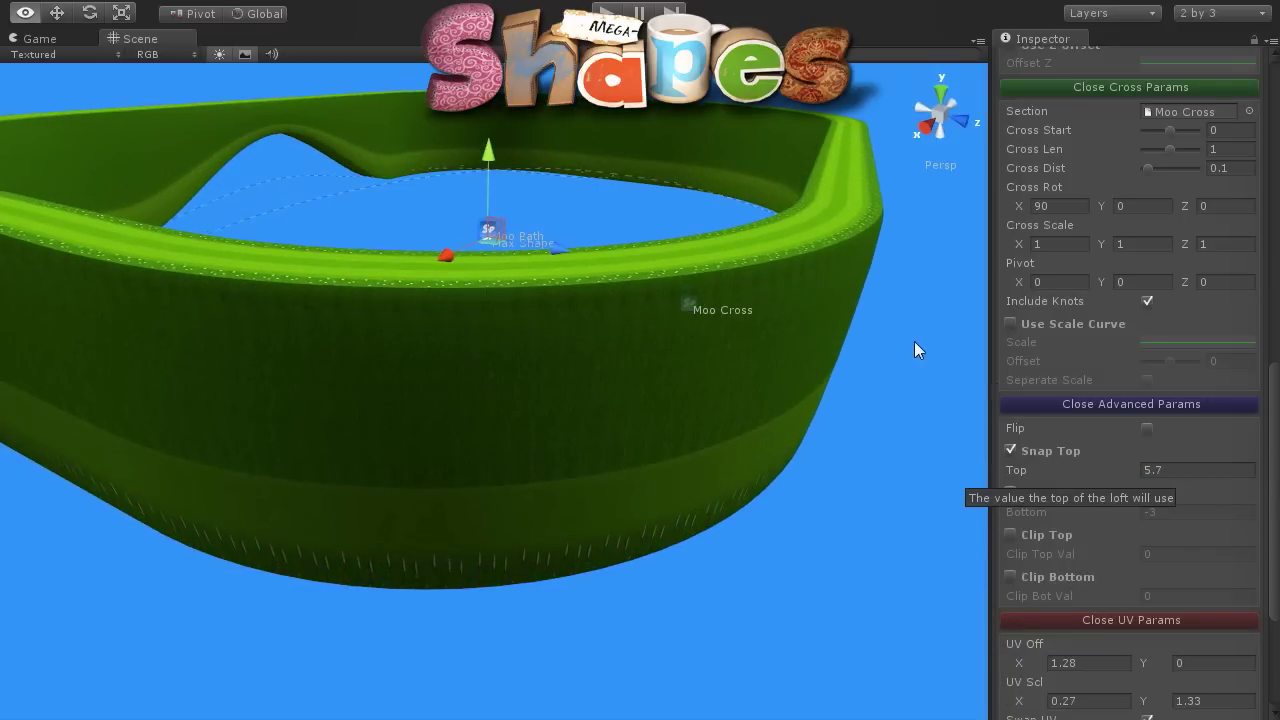
scroll(702, 327, down, 3)
scroll(731, 367, down, 3)
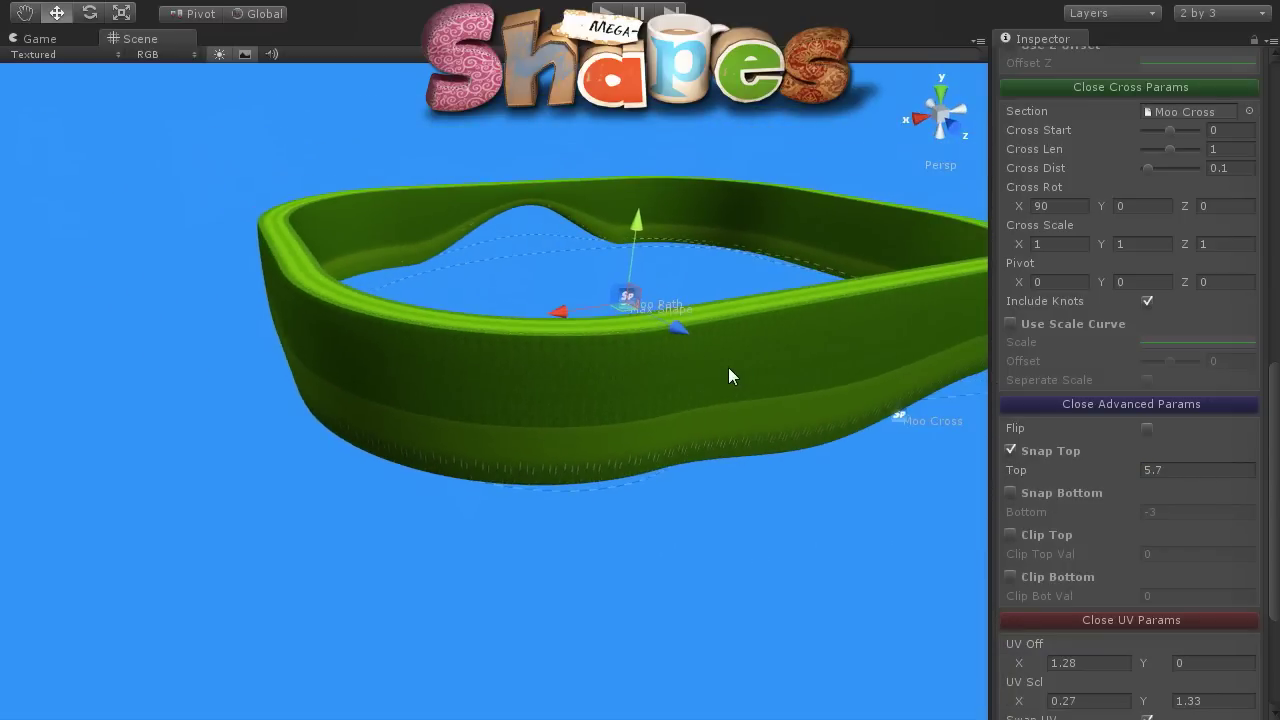
scroll(725, 367, up, 2)
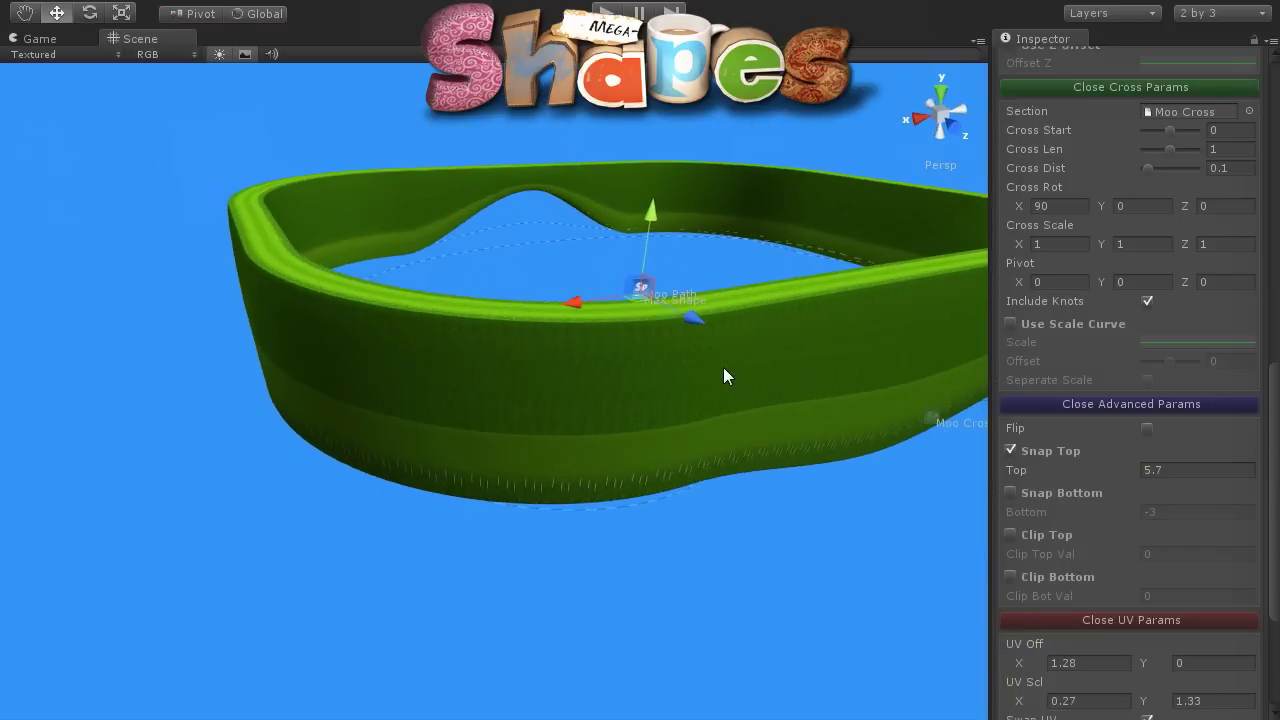
click(1010, 451)
Try Clip Top and then Clip Bottom with adjusted clip heights
click(1009, 533)
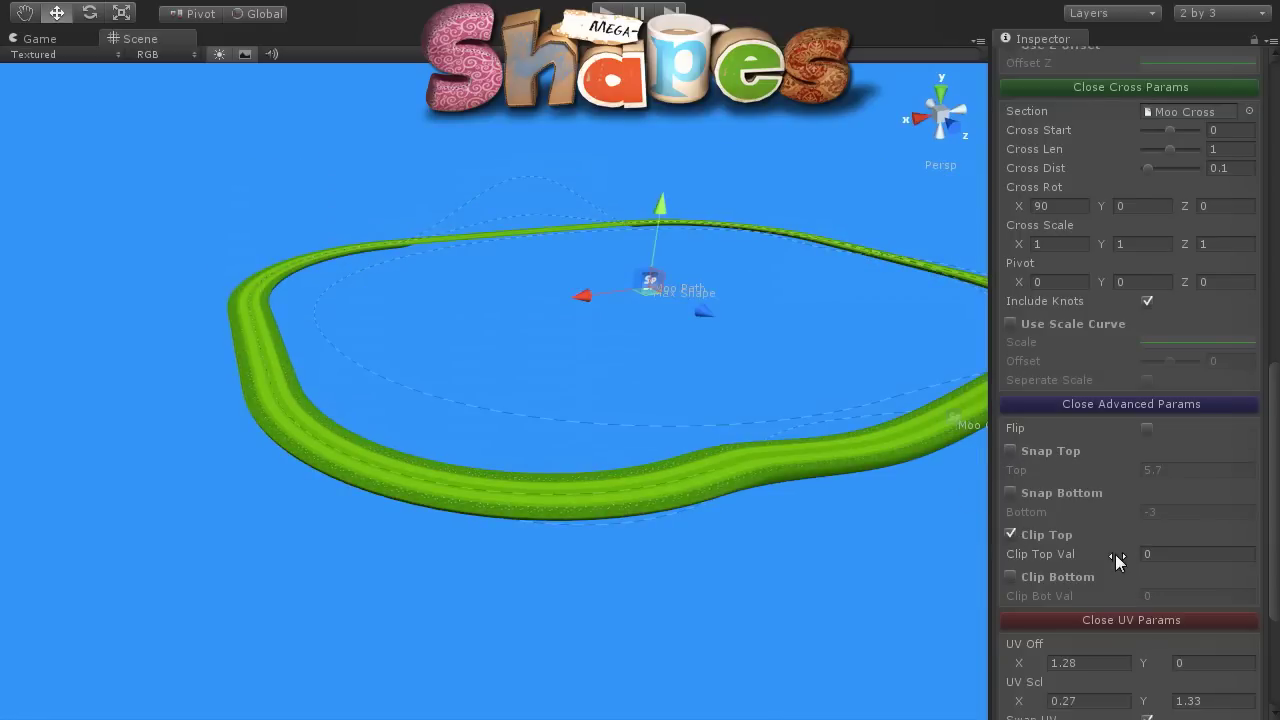
mouse_move(1045, 555)
mouse_down()
mouse_move(1176, 559)
mouse_move(1011, 520)
mouse_move(1068, 524)
mouse_up()
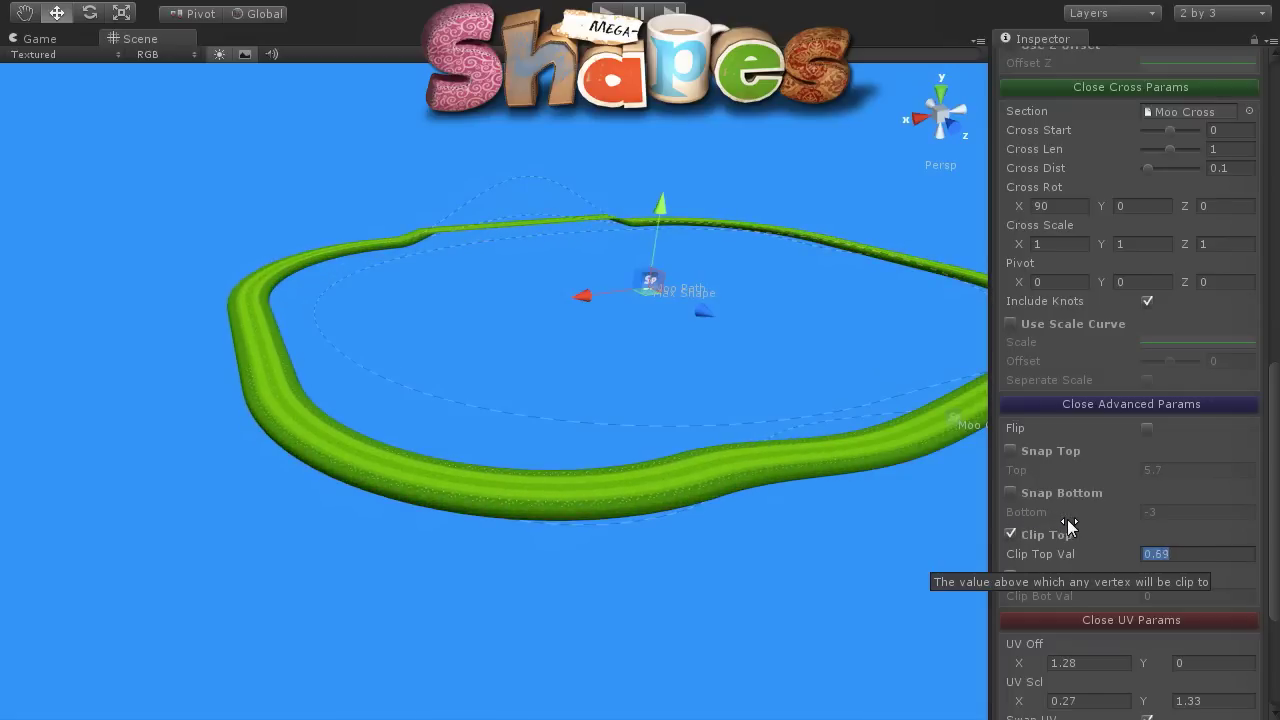
click(1011, 534)
click(1011, 576)
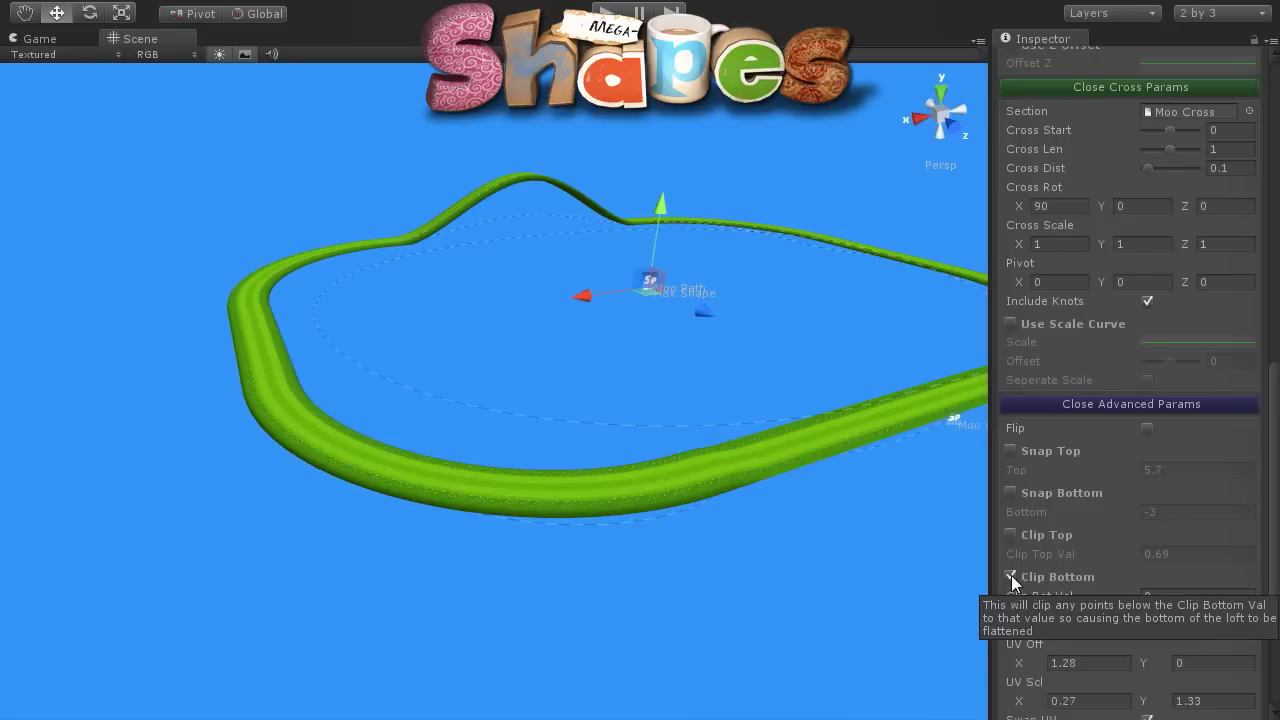
mouse_move(1037, 591)
mouse_down()
mouse_move(1055, 598)
mouse_move(1076, 577)
mouse_move(990, 554)
mouse_move(1010, 558)
mouse_up()
Keep only Snap Bottom enabled at -3 with bottom clipping off, and view the wall
click(1010, 493)
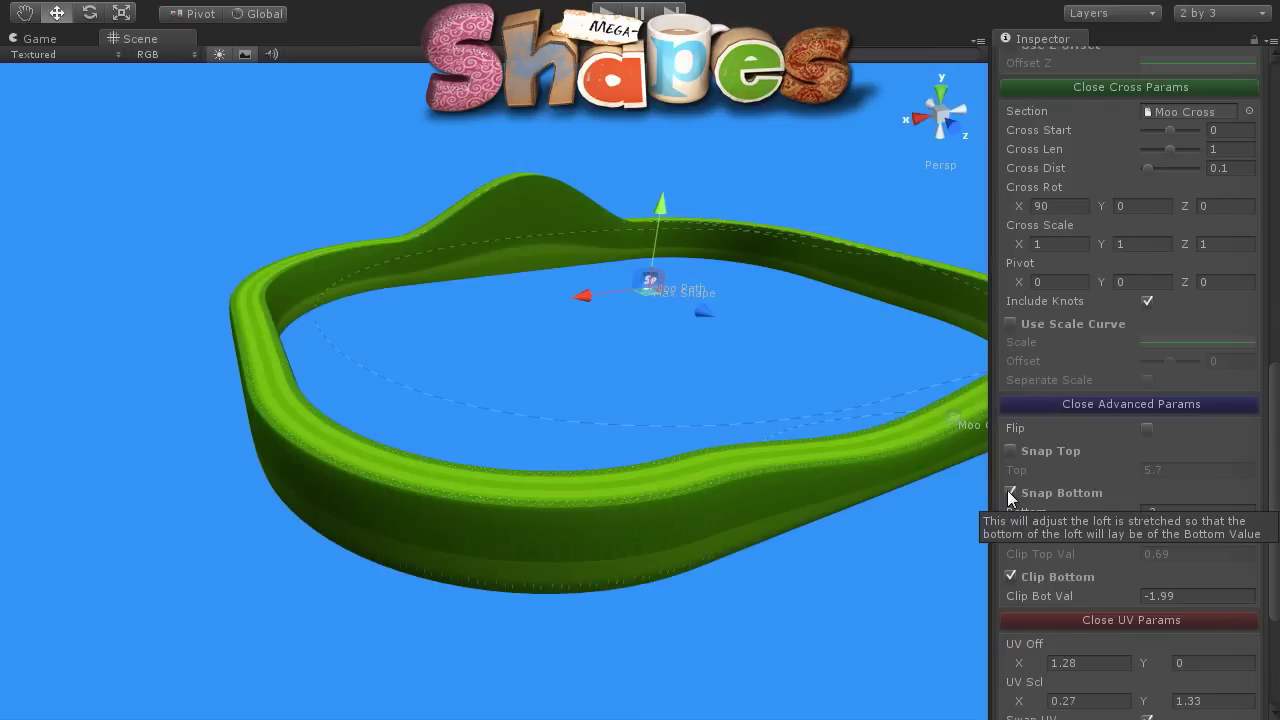
click(1011, 577)
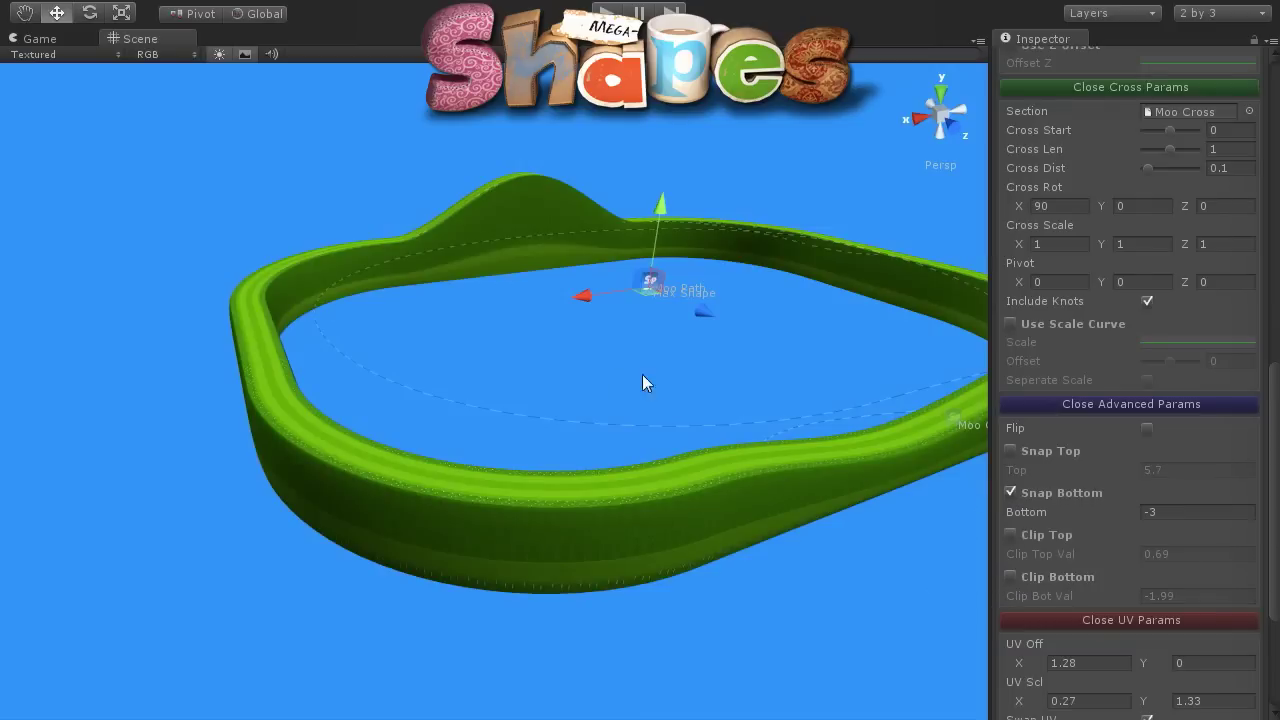
alt+drag(643, 376, 661, 392)
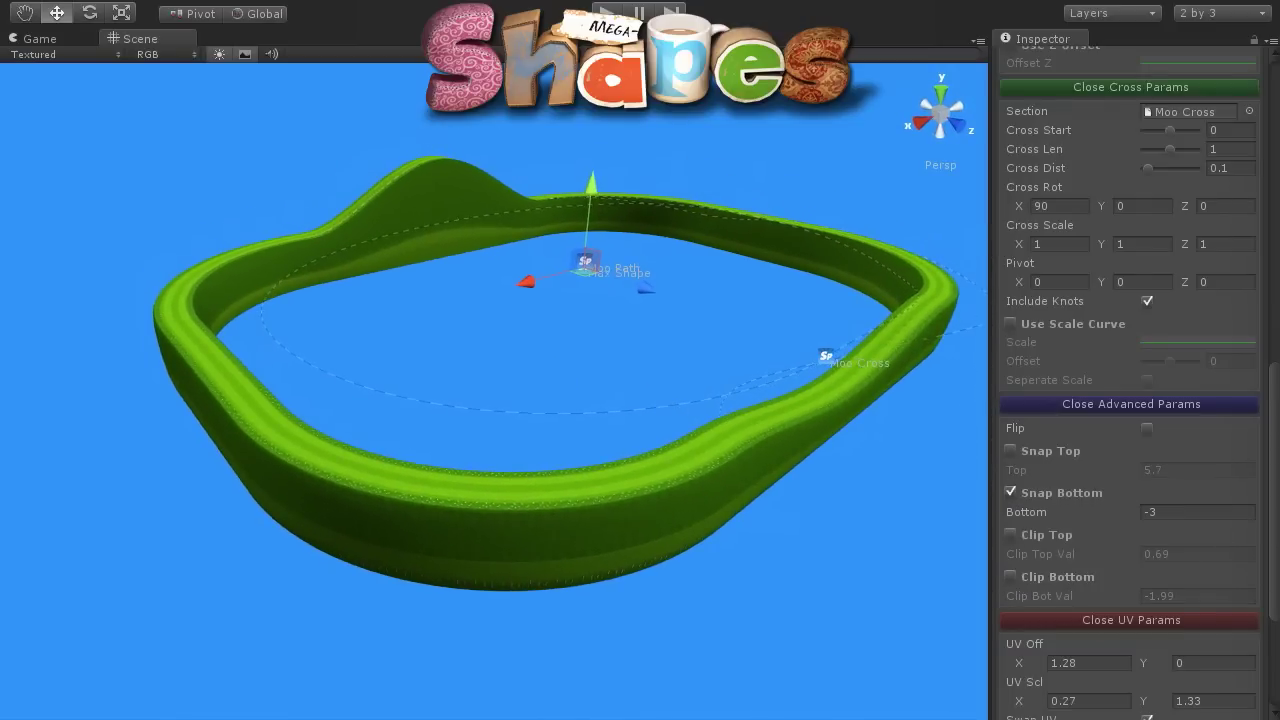
drag(1277, 533, 1276, 450)
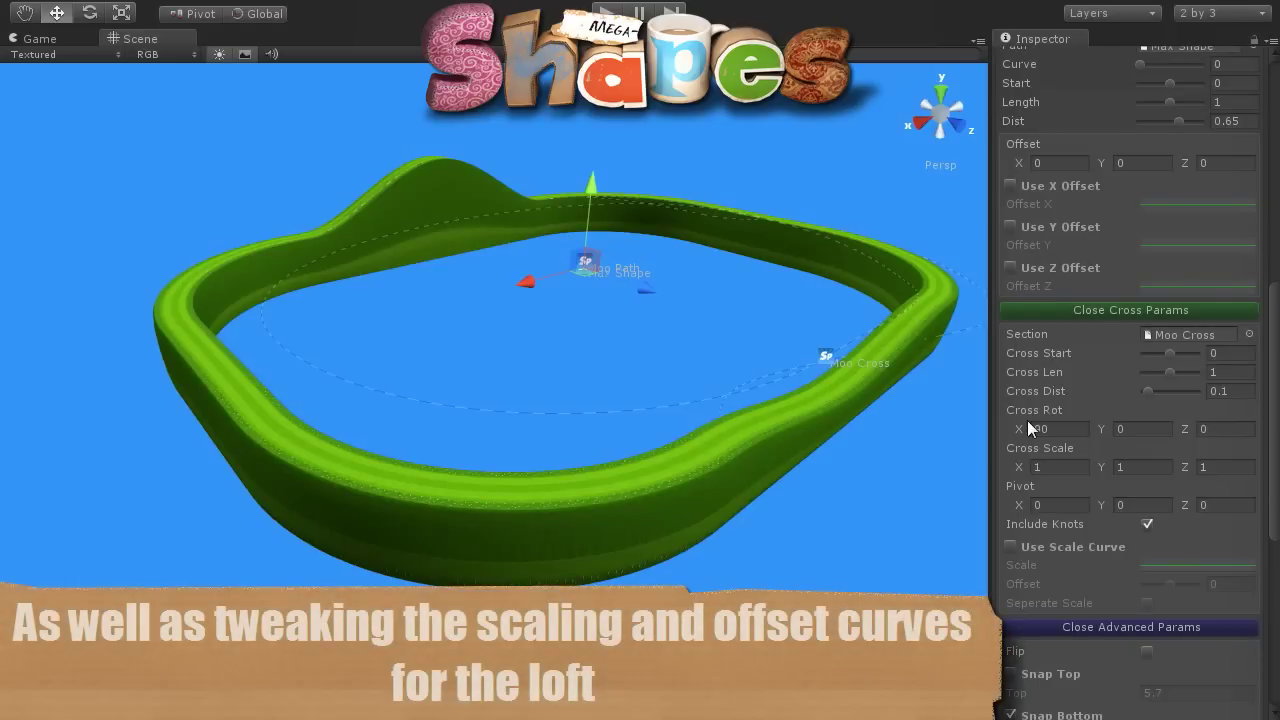
Enable Use X Offset and shape the Offset X curve into a centred bump peaking at 2.05
drag(1273, 430, 1275, 380)
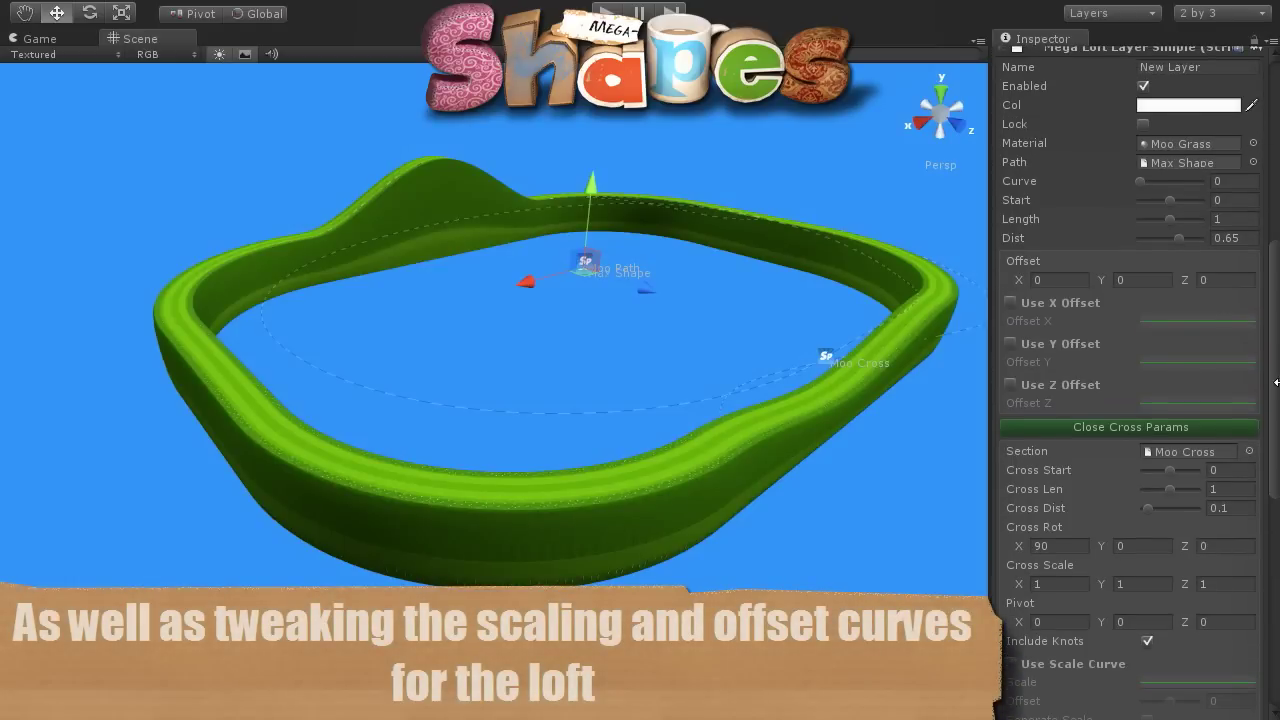
click(1010, 302)
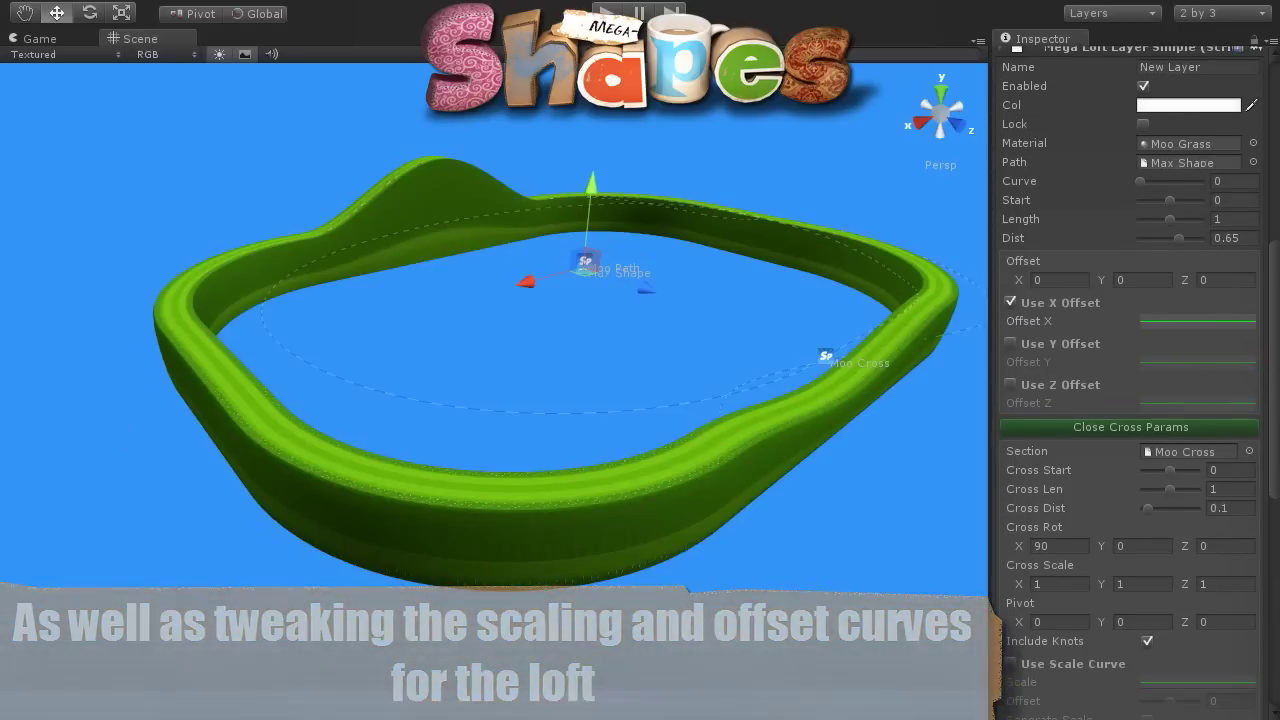
click(1190, 321)
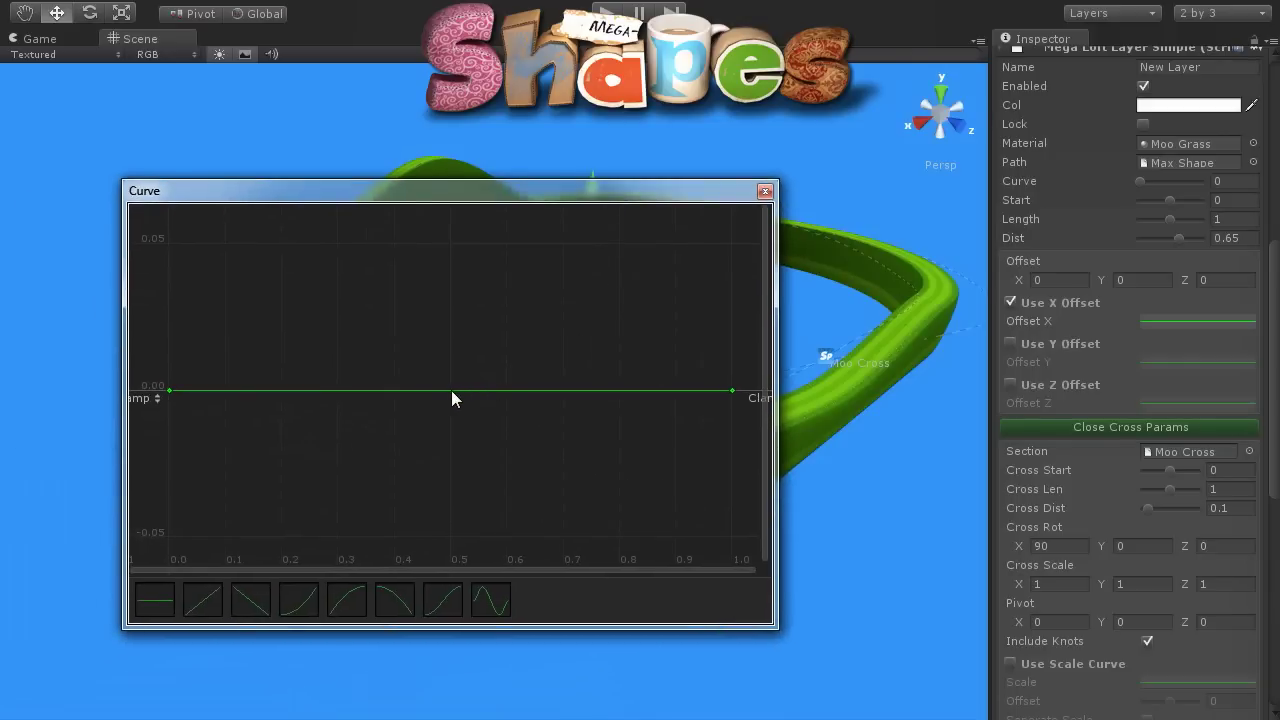
right_click(451, 390)
click(508, 403)
drag(451, 390, 451, 262)
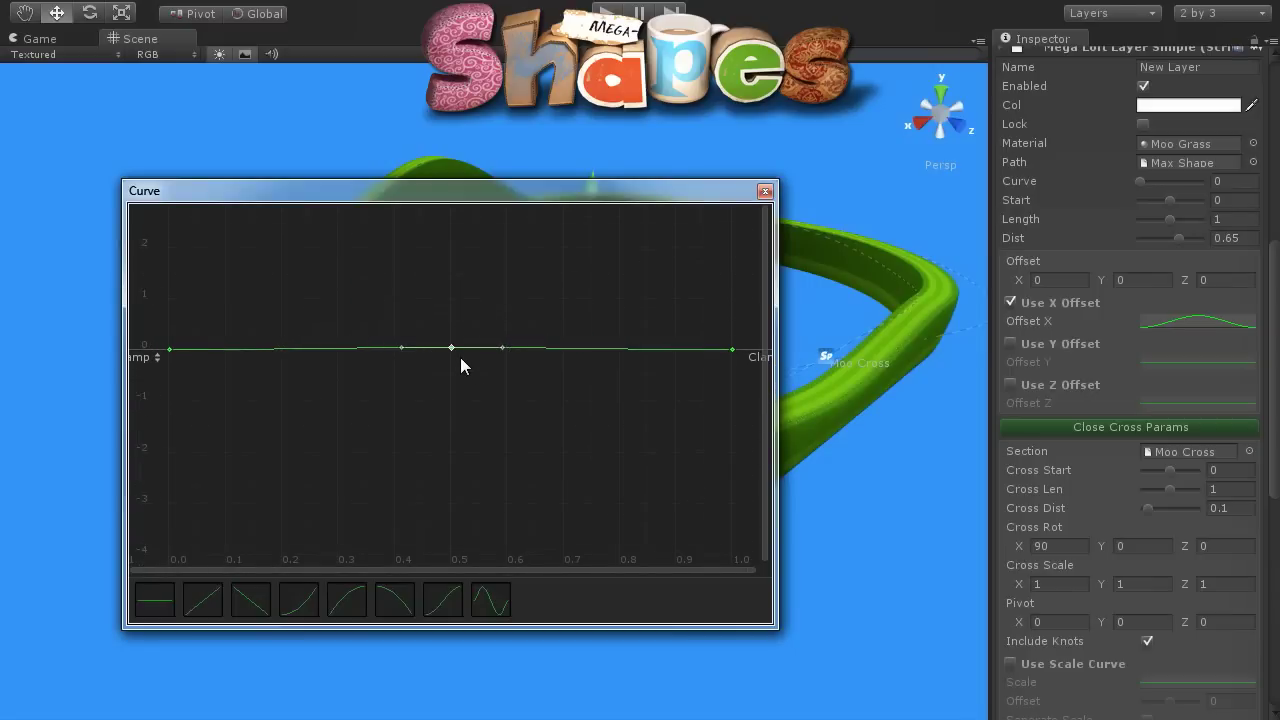
drag(474, 181, 472, 411)
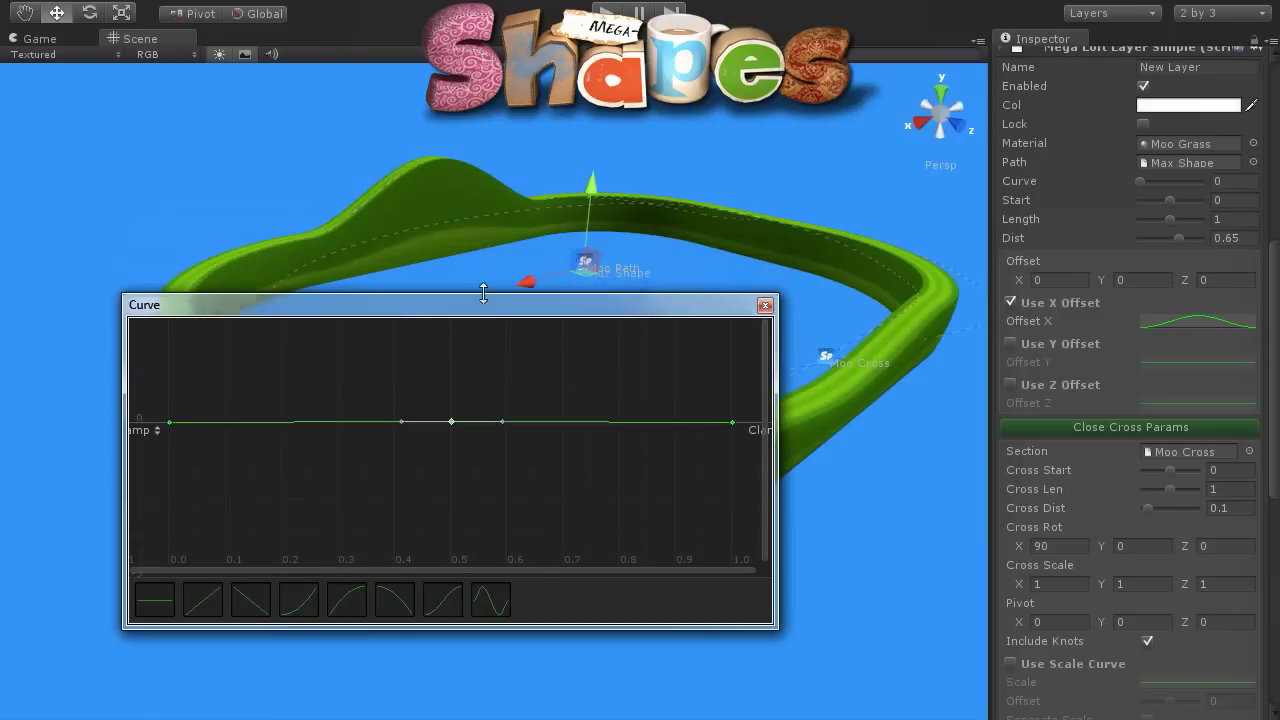
mouse_move(434, 512)
mouse_down()
mouse_move(430, 463)
mouse_move(602, 458)
mouse_move(446, 463)
mouse_up()
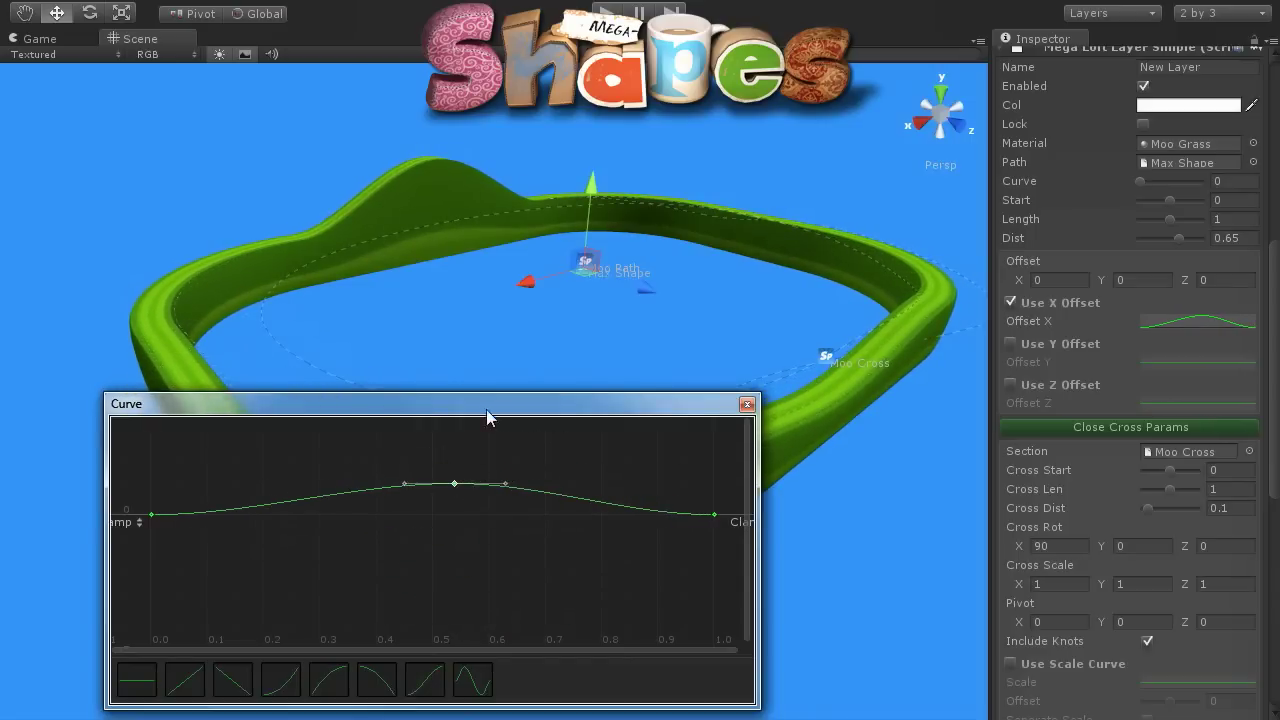
drag(492, 403, 772, 295)
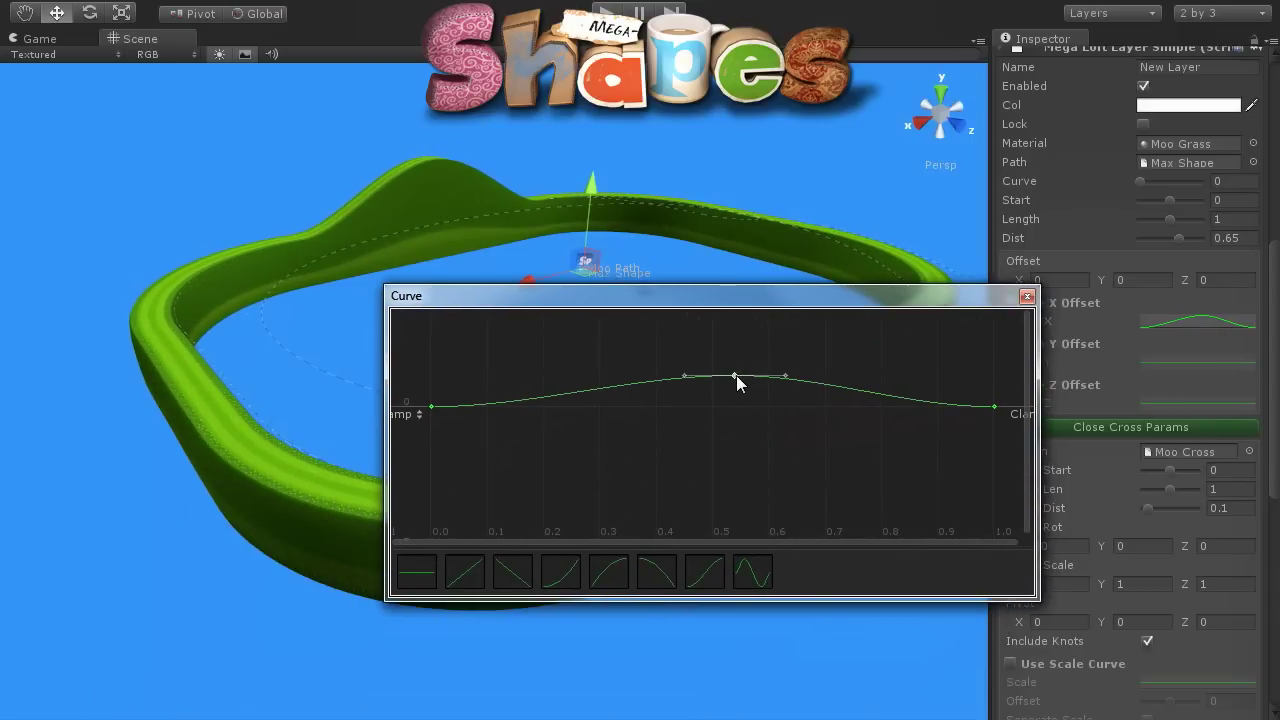
mouse_move(737, 375)
mouse_down()
mouse_move(571, 446)
mouse_move(736, 394)
mouse_up()
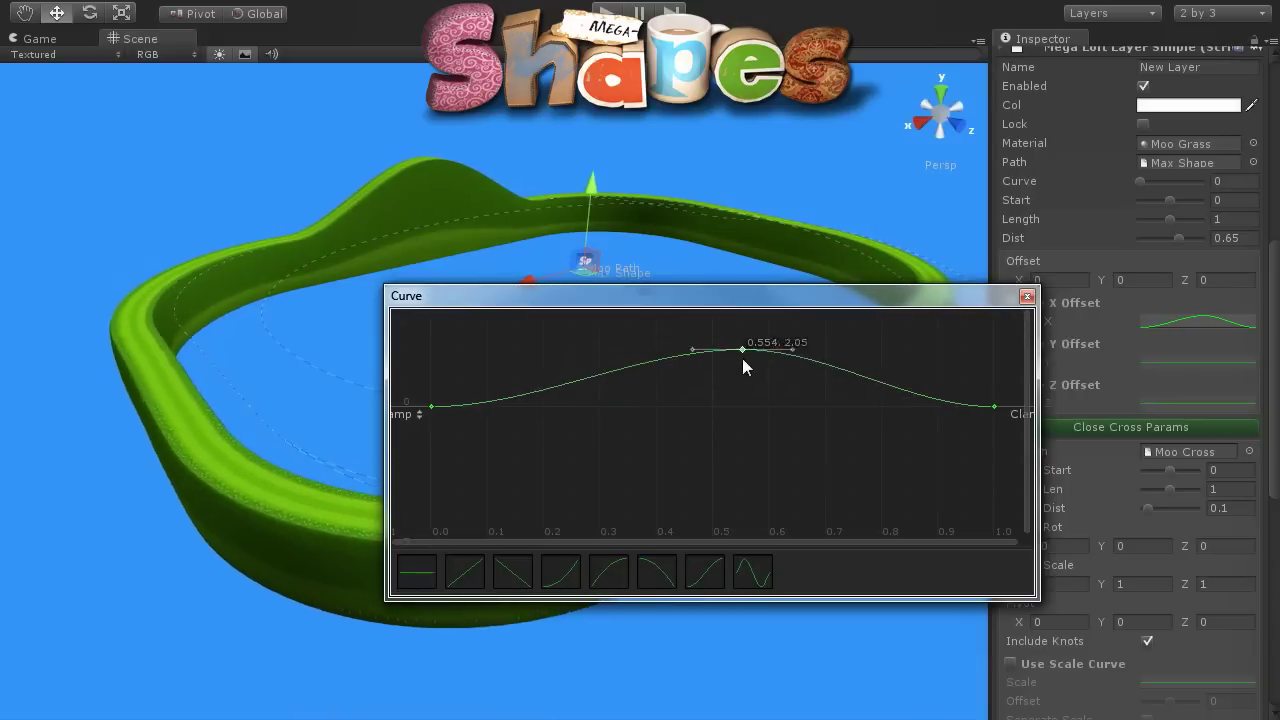
click(1027, 296)
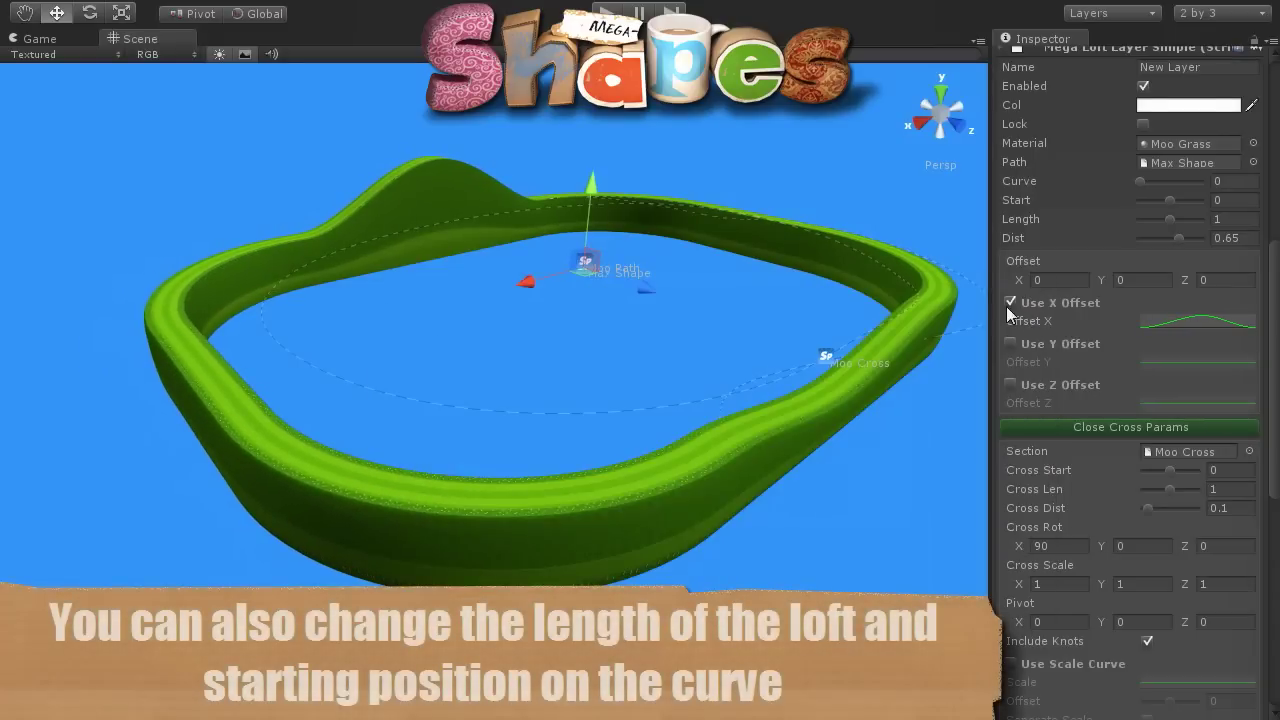
Add and drag a middle key on the Scale curve, then uncheck Use Scale Curve
scroll(1200, 400, down, 5)
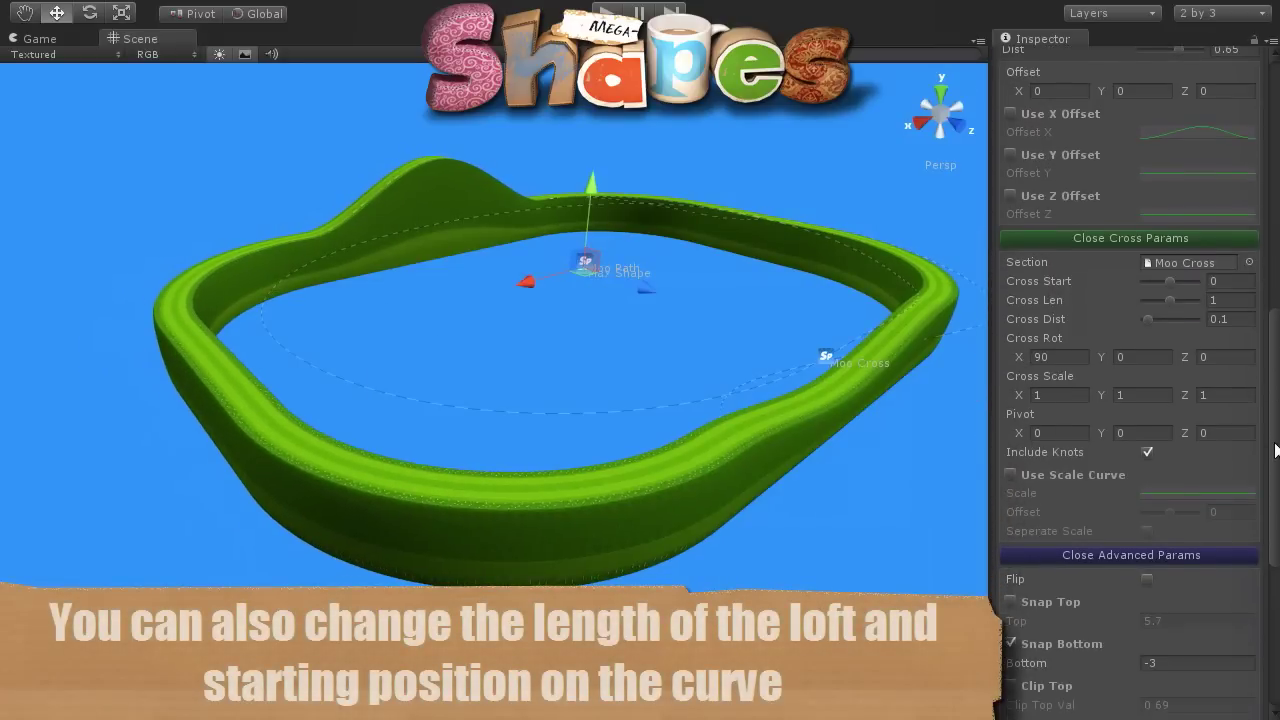
click(1010, 457)
click(1188, 476)
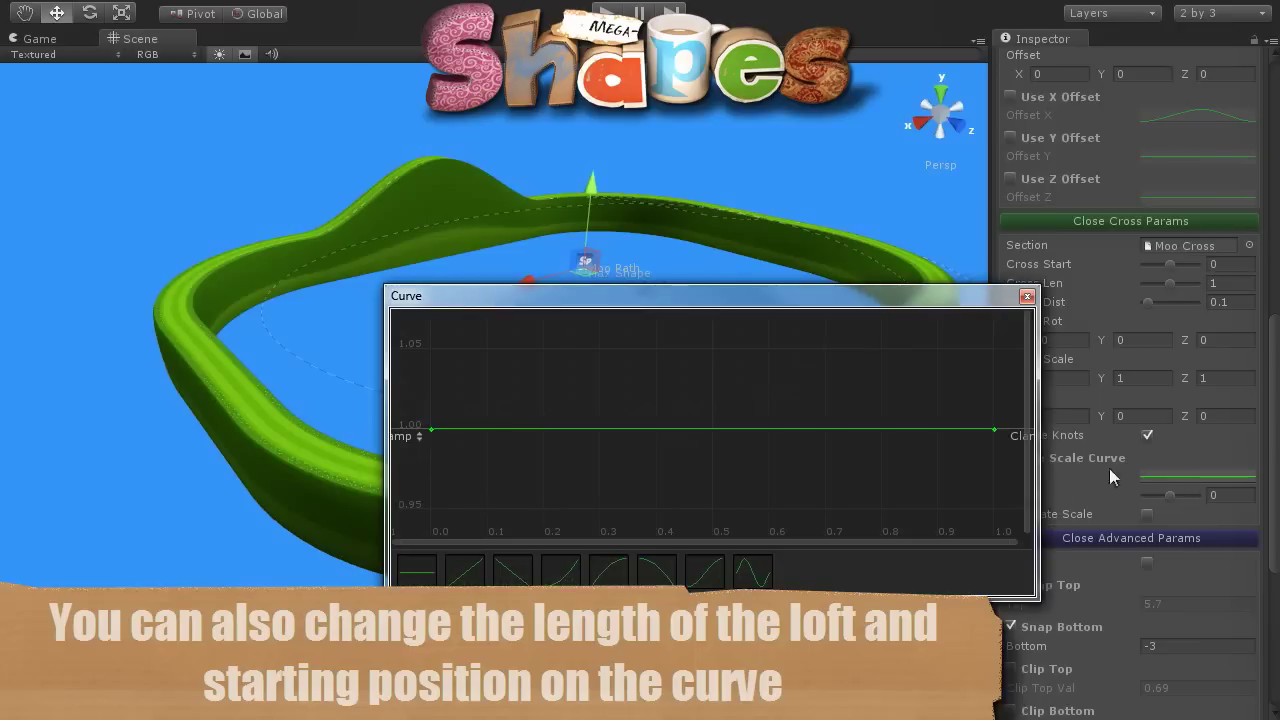
right_click(713, 429)
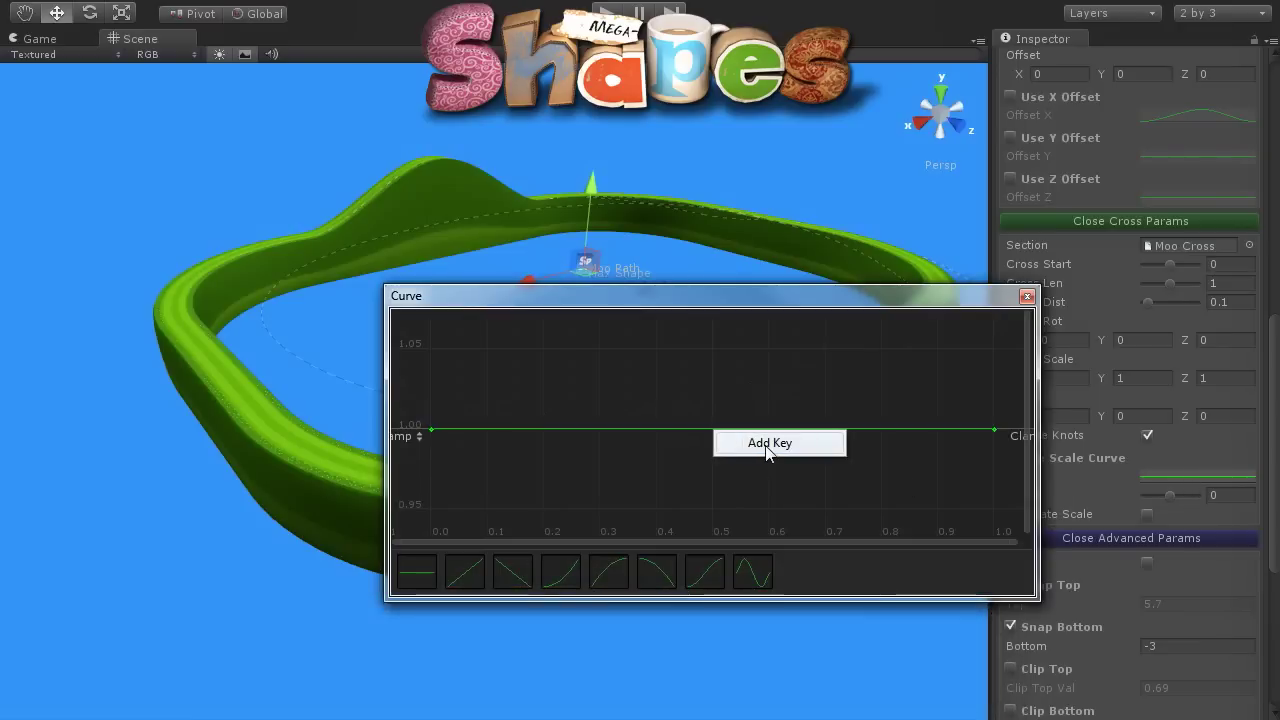
click(750, 445)
mouse_move(713, 429)
mouse_down()
mouse_move(725, 470)
mouse_move(725, 260)
mouse_move(673, 396)
mouse_move(773, 321)
mouse_move(839, 518)
mouse_up()
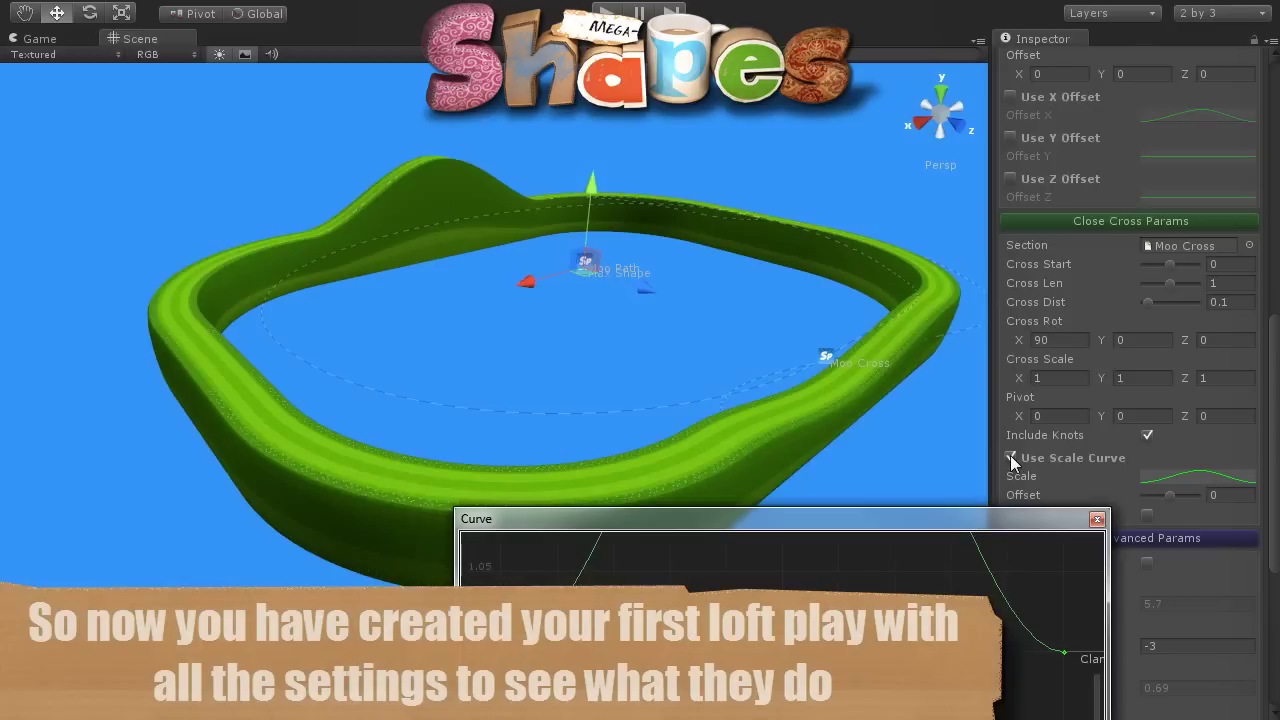
click(1010, 457)
click(1010, 457)
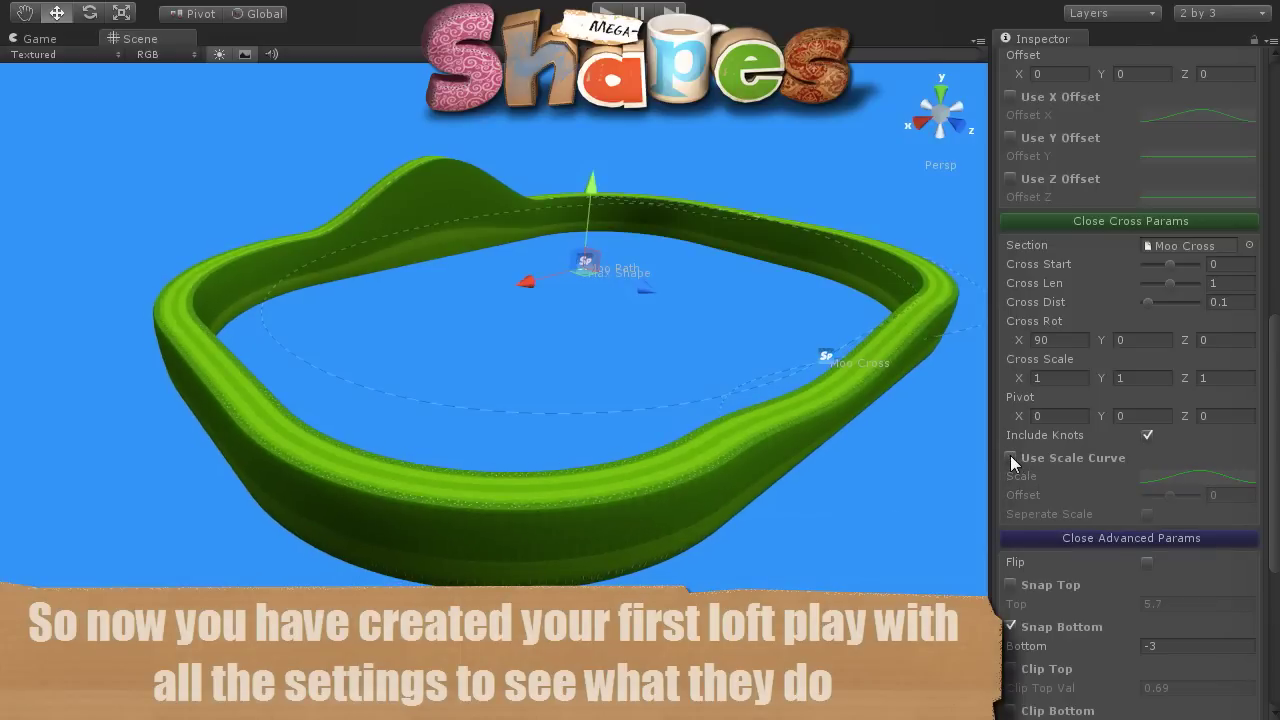
scroll(1278, 457, up, 5)
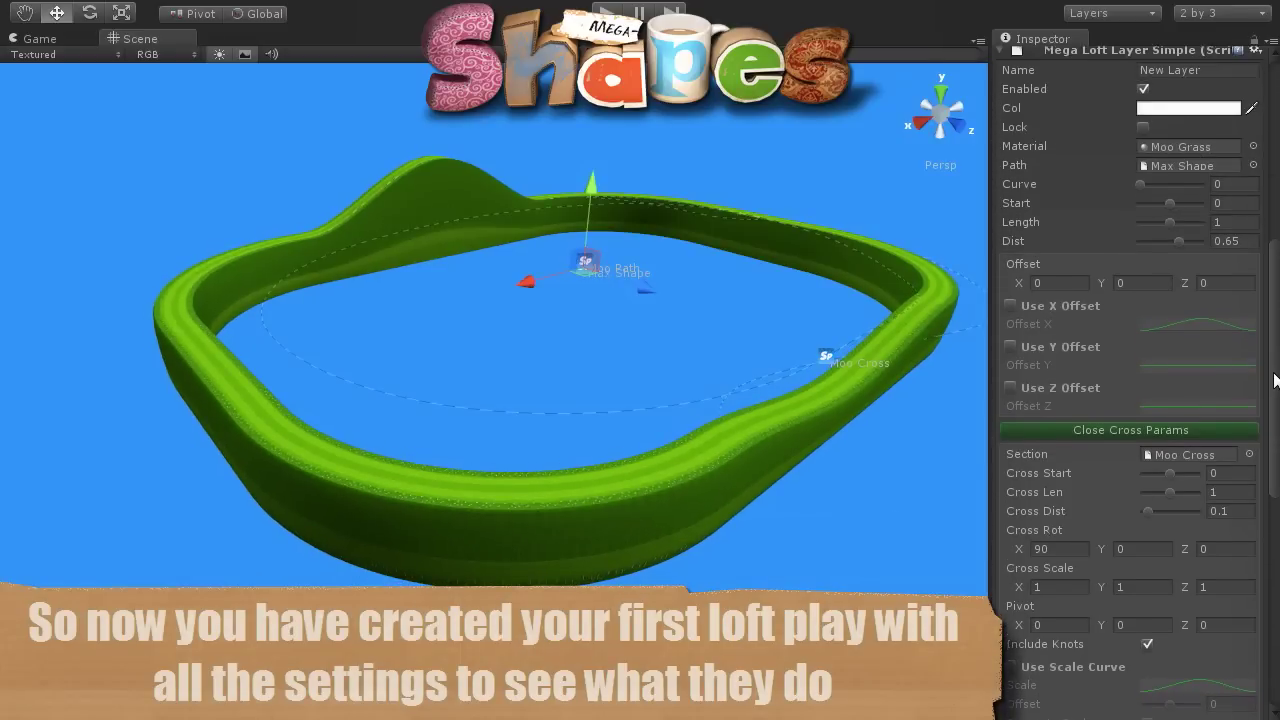
Look around the grass ring, then untick Hide Wire to show the loft's wireframe
alt+drag(804, 405, 689, 379)
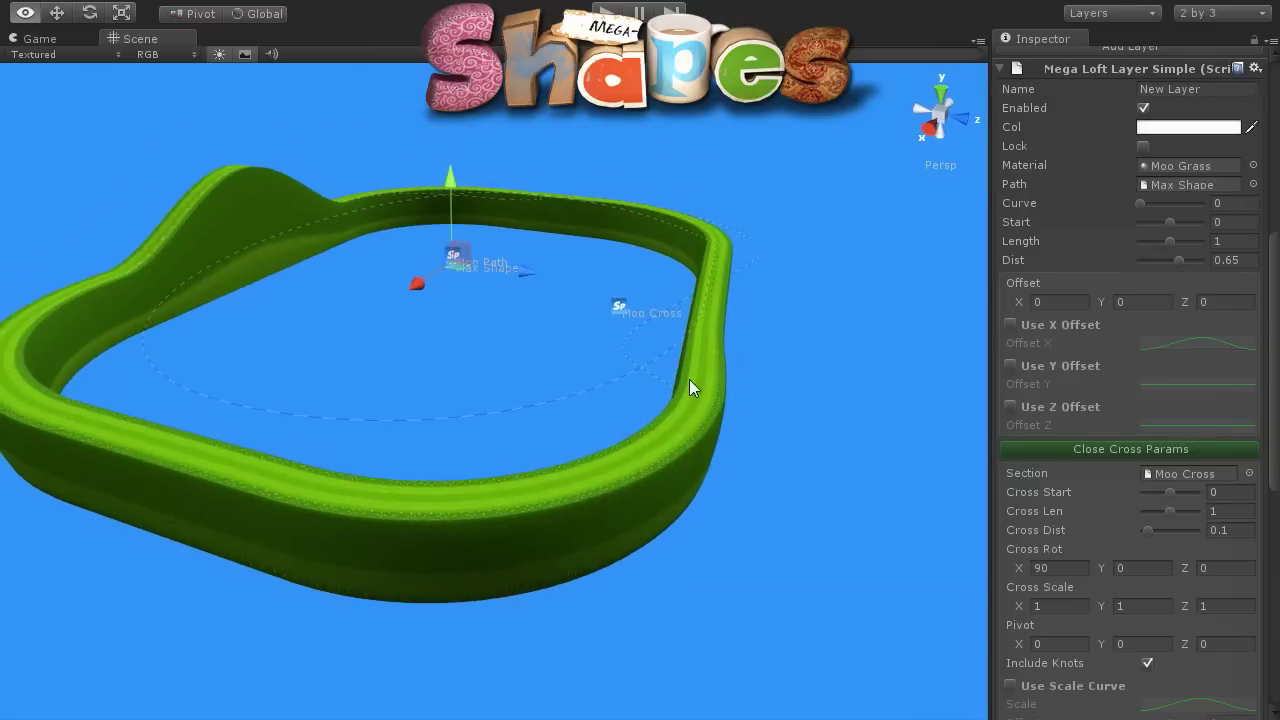
alt+drag(521, 478, 631, 456)
scroll(631, 456, up, 3)
scroll(631, 456, up, 3)
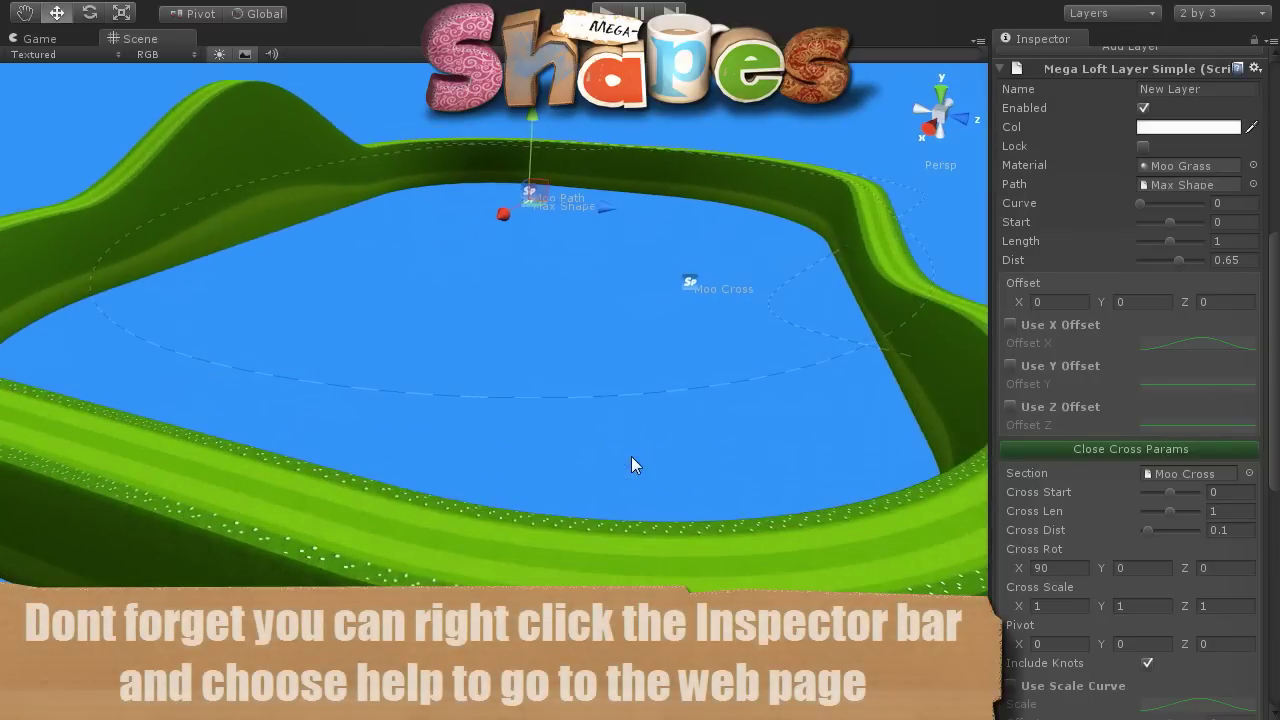
mouse_move(741, 561)
alt+mouse_down()
mouse_move(782, 513)
mouse_move(374, 464)
mouse_move(998, 578)
mouse_move(1118, 320)
alt+mouse_up()
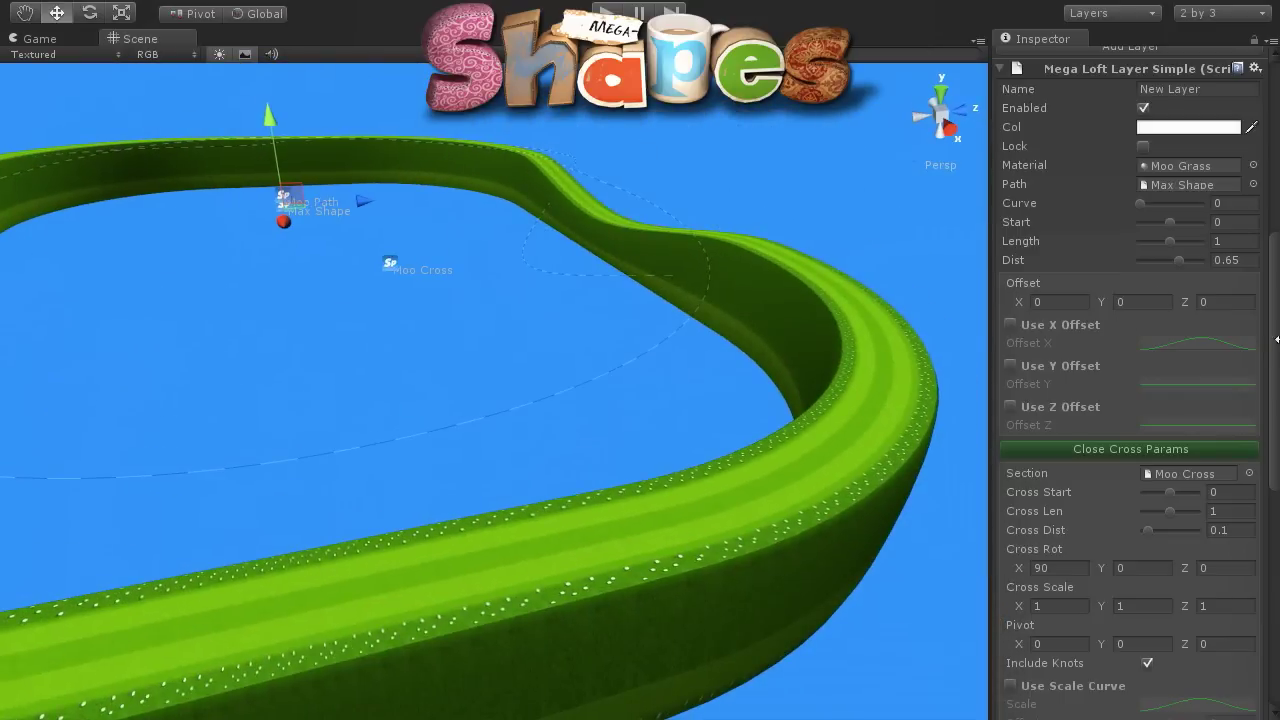
scroll(1277, 340, up, 5)
scroll(1277, 340, up, 5)
click(1139, 380)
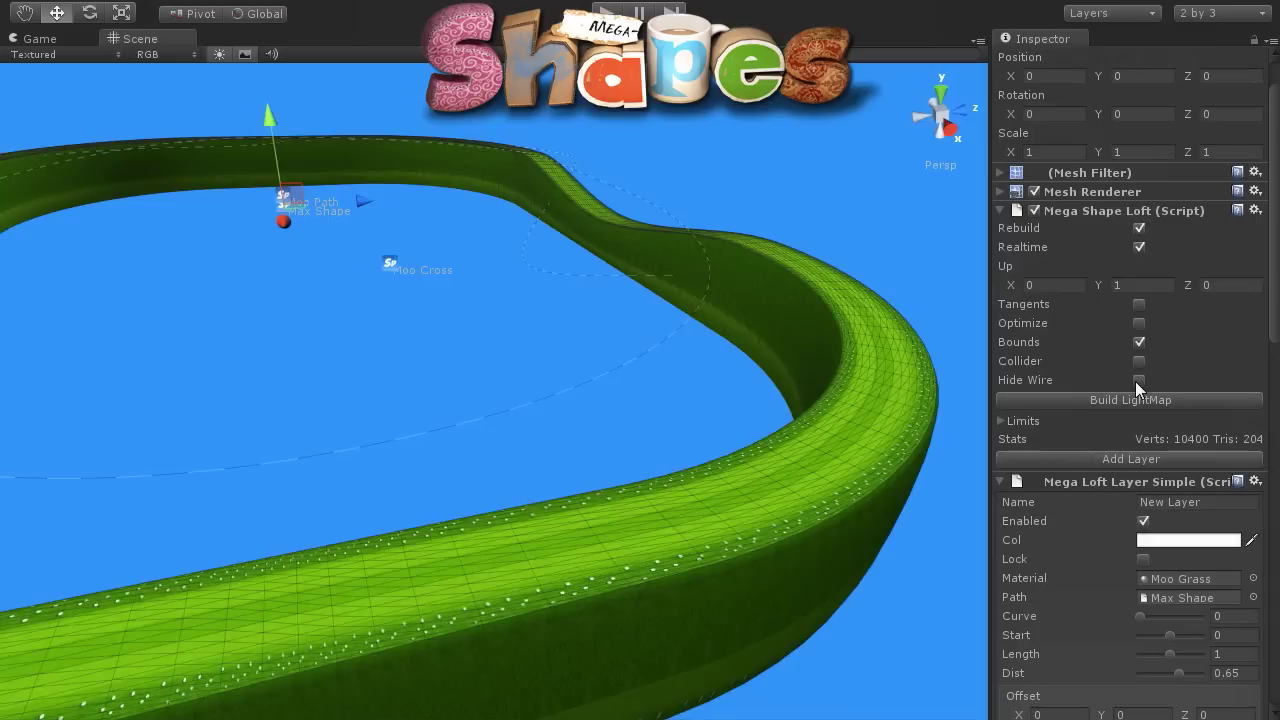
Set Dist to 0.83, turn off Include Knots, and settle Cross Dist at 0.1
scroll(1270, 330, down, 5)
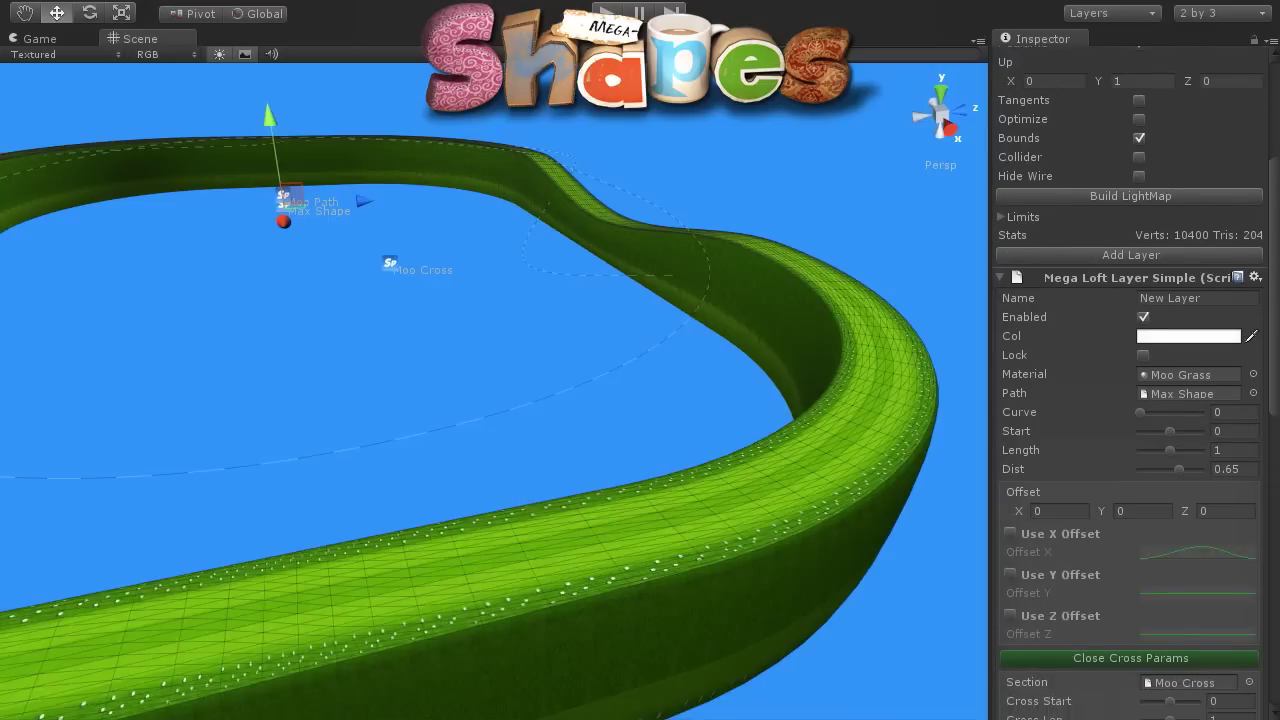
drag(1180, 422, 1189, 422)
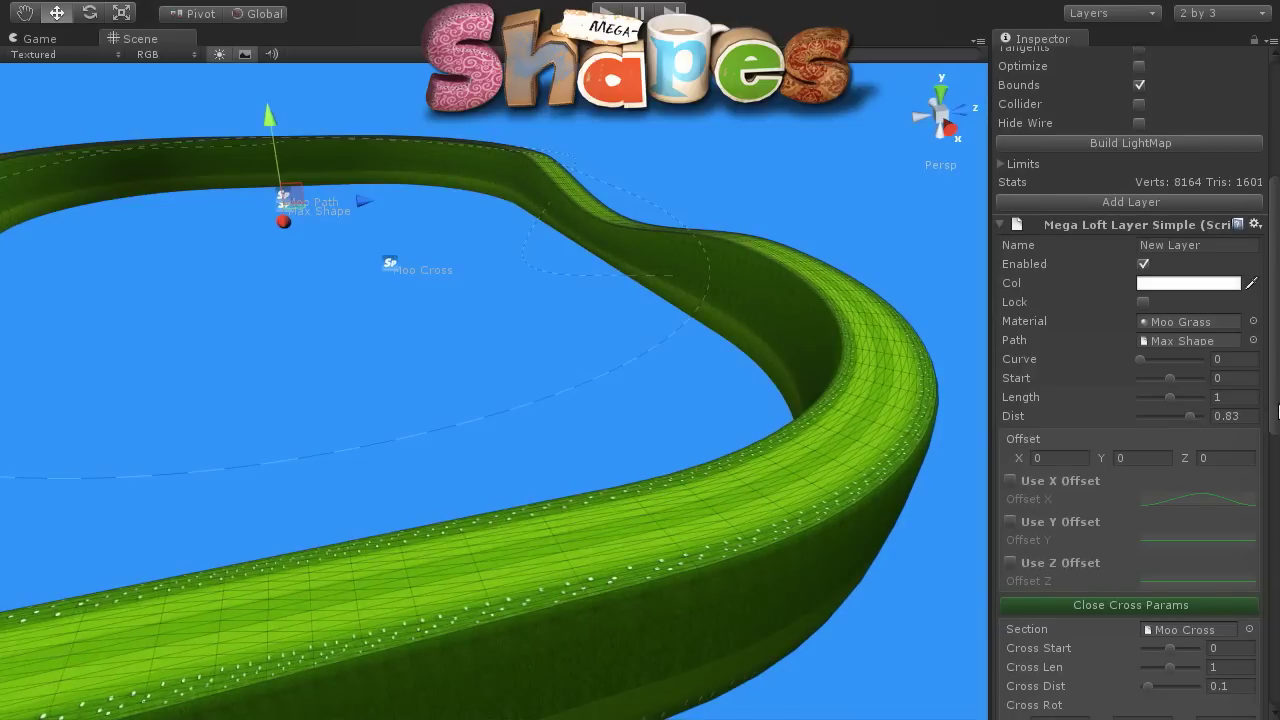
scroll(1220, 500, down, 4)
scroll(1229, 537, down, 2)
click(1145, 516)
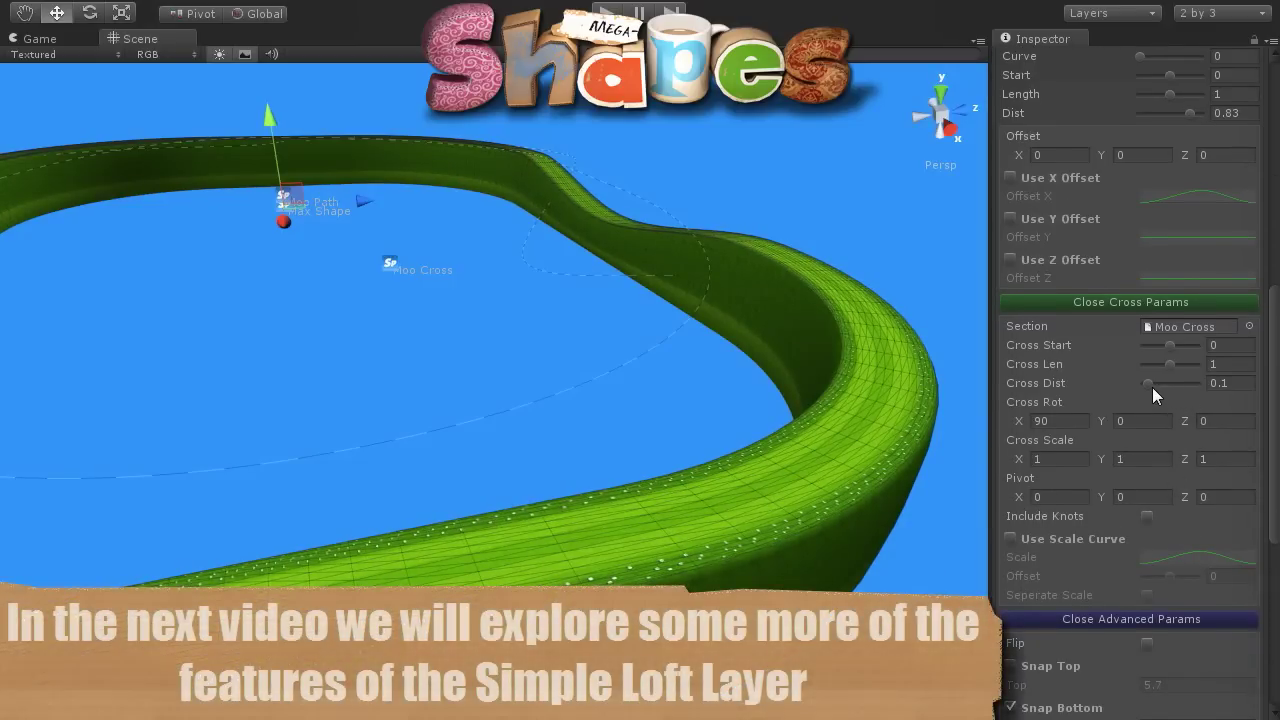
drag(1146, 384, 1146, 383)
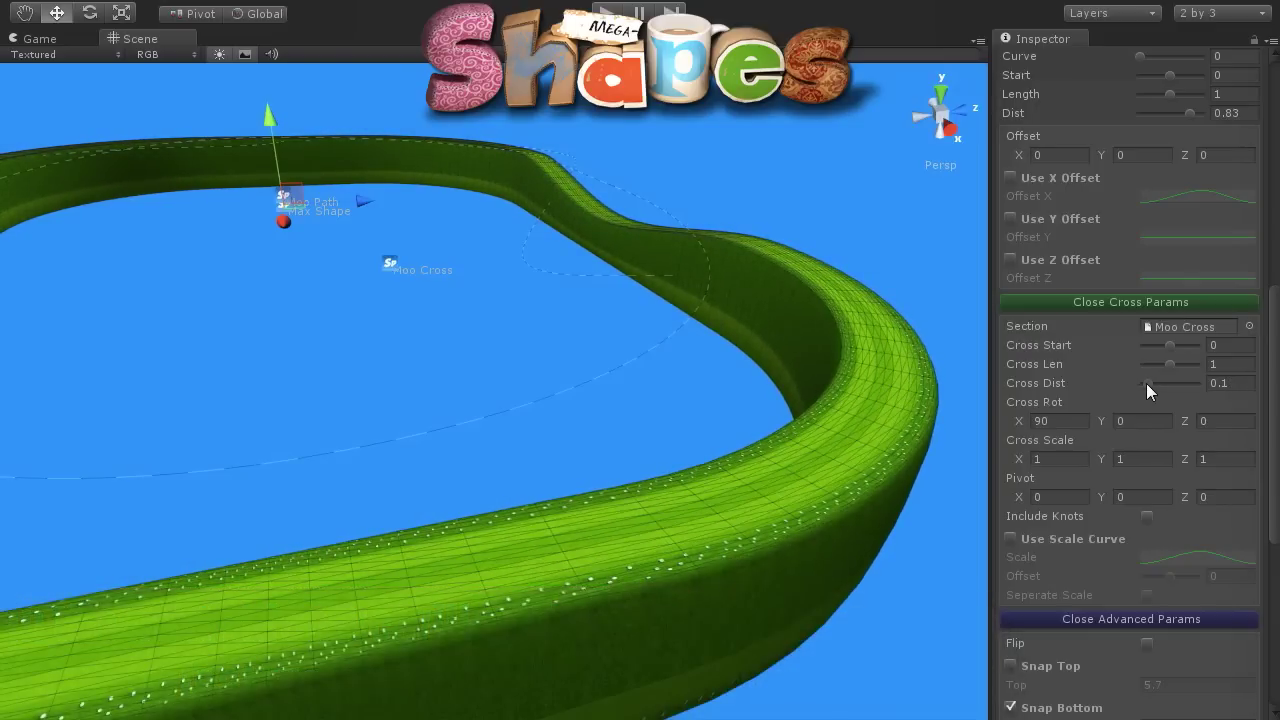
mouse_move(721, 512)
alt+mouse_down()
mouse_move(469, 590)
mouse_move(239, 556)
mouse_move(208, 497)
mouse_move(497, 492)
mouse_move(428, 513)
mouse_move(539, 559)
alt+mouse_up()
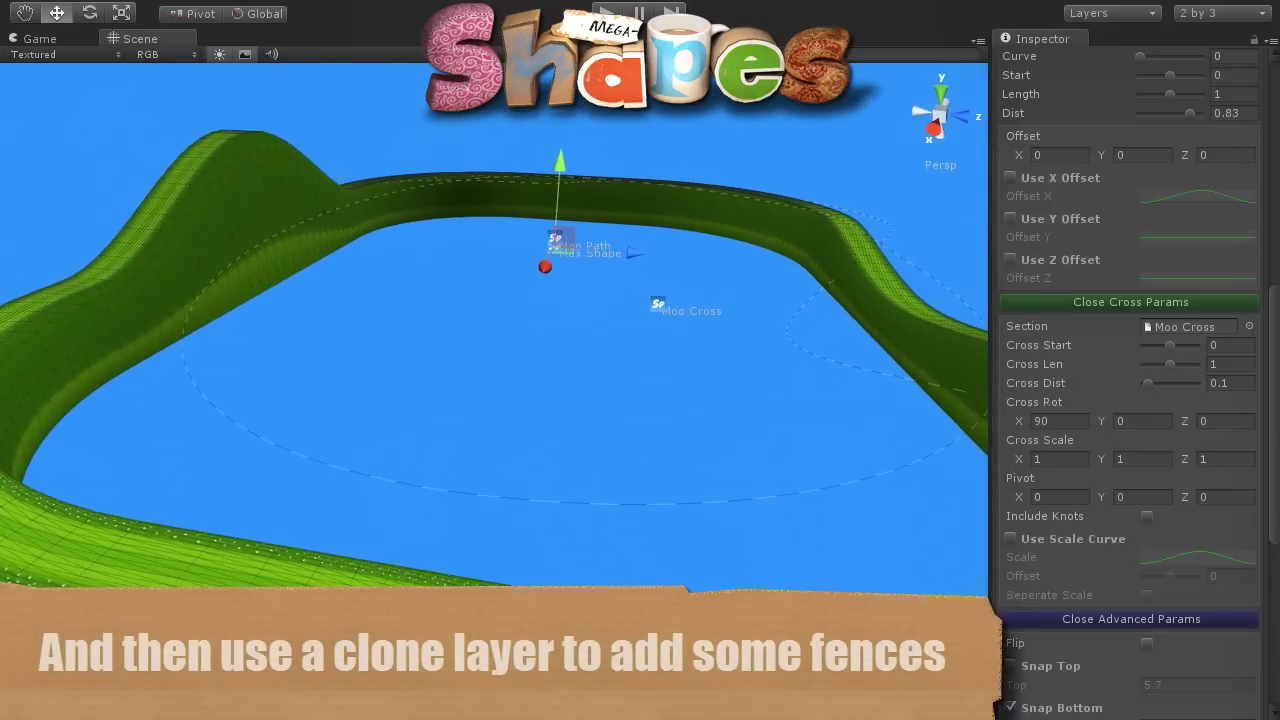